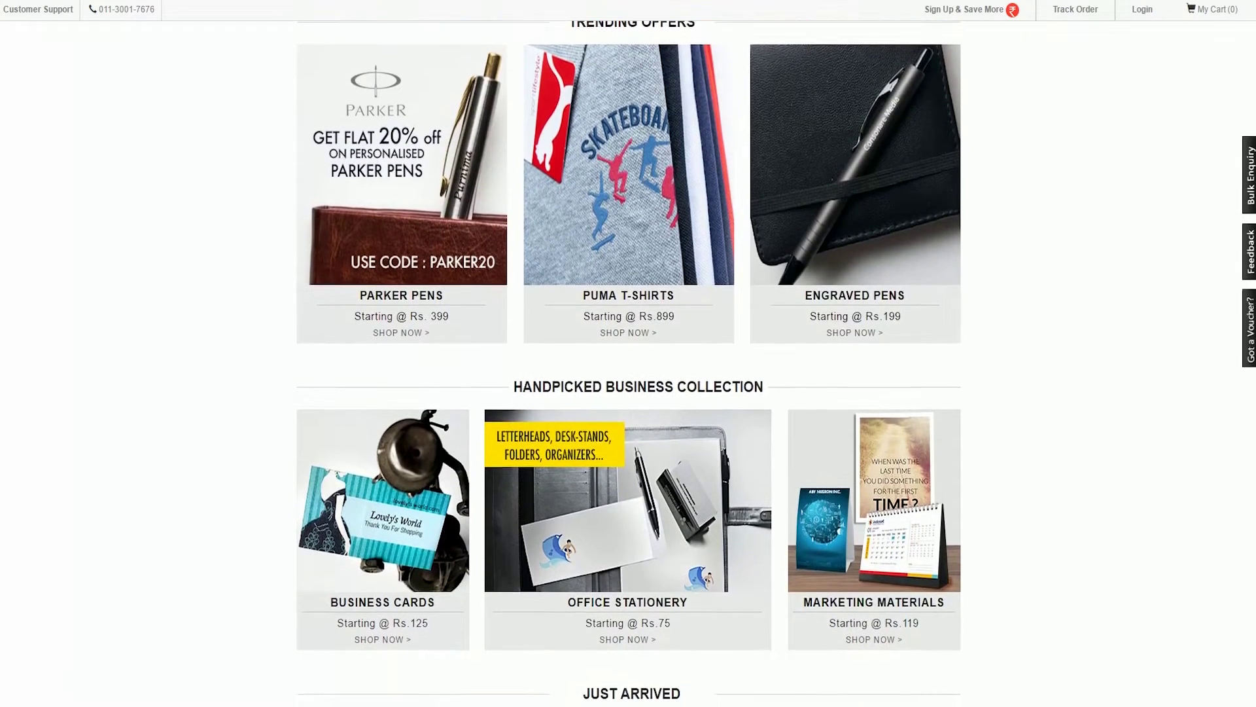
Look over the offers and business collections on the Printvenue homepage
scroll(628, 353, down, 1)
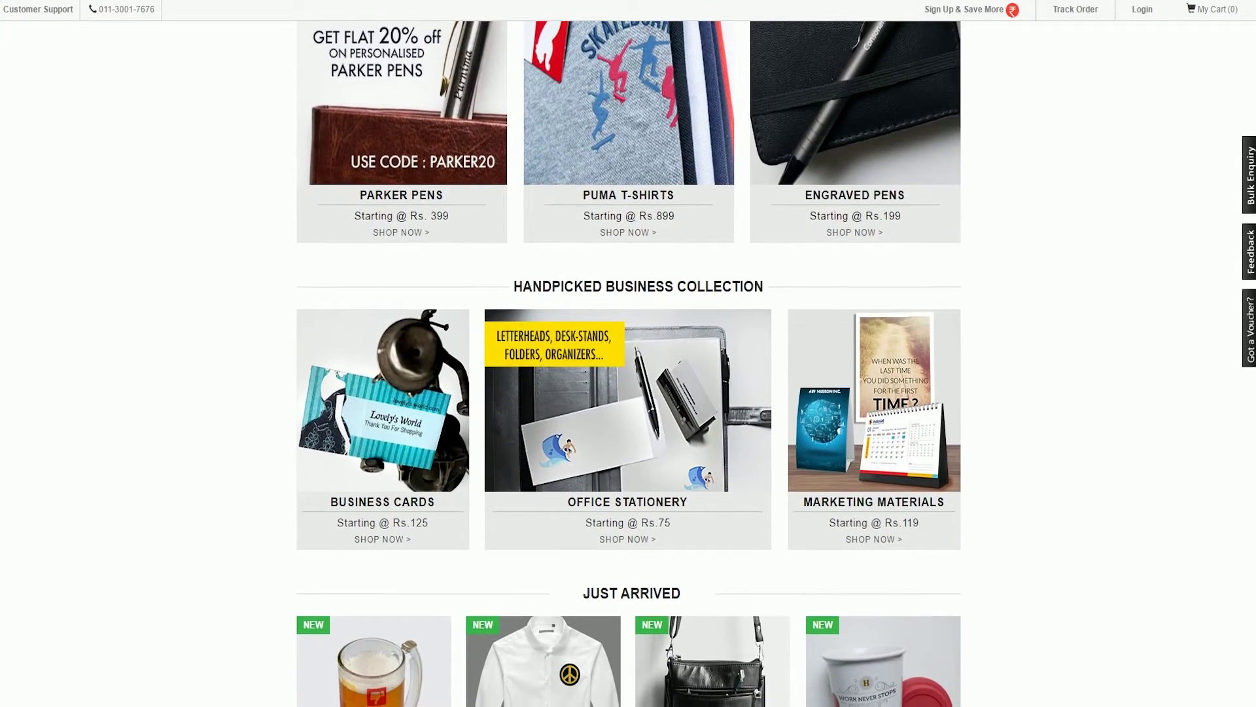
scroll(628, 353, up, 10)
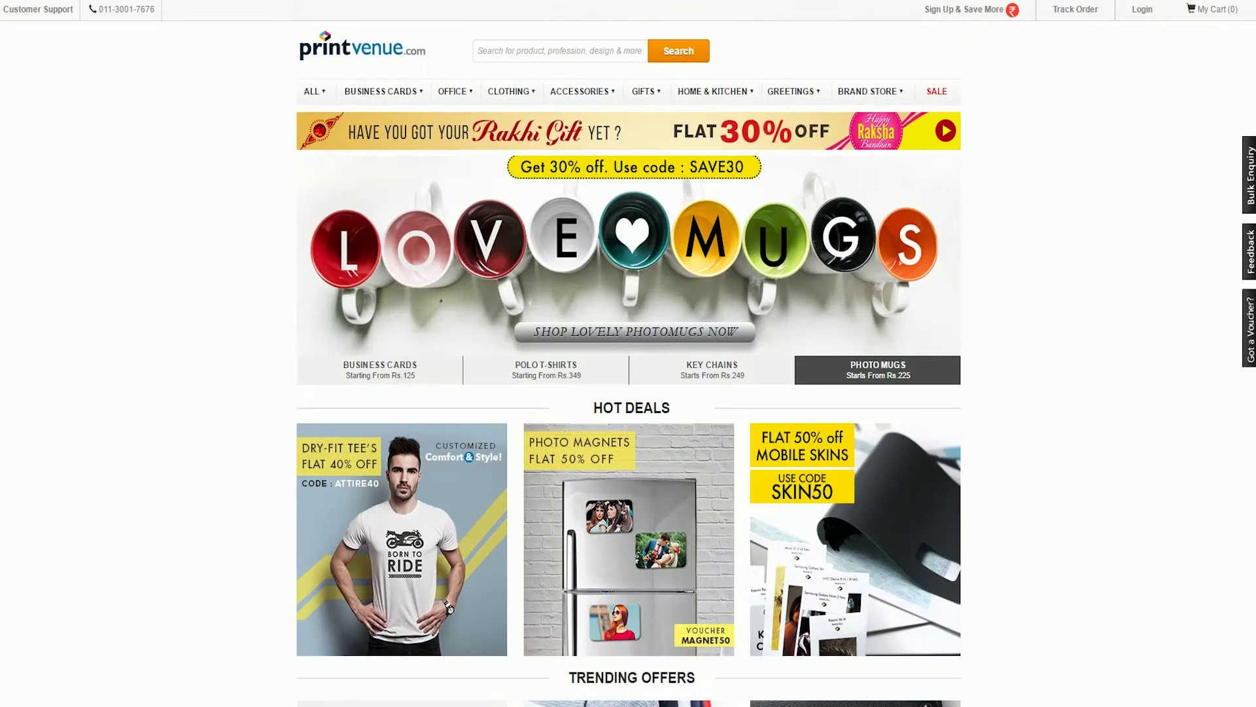
mouse_move(312, 91)
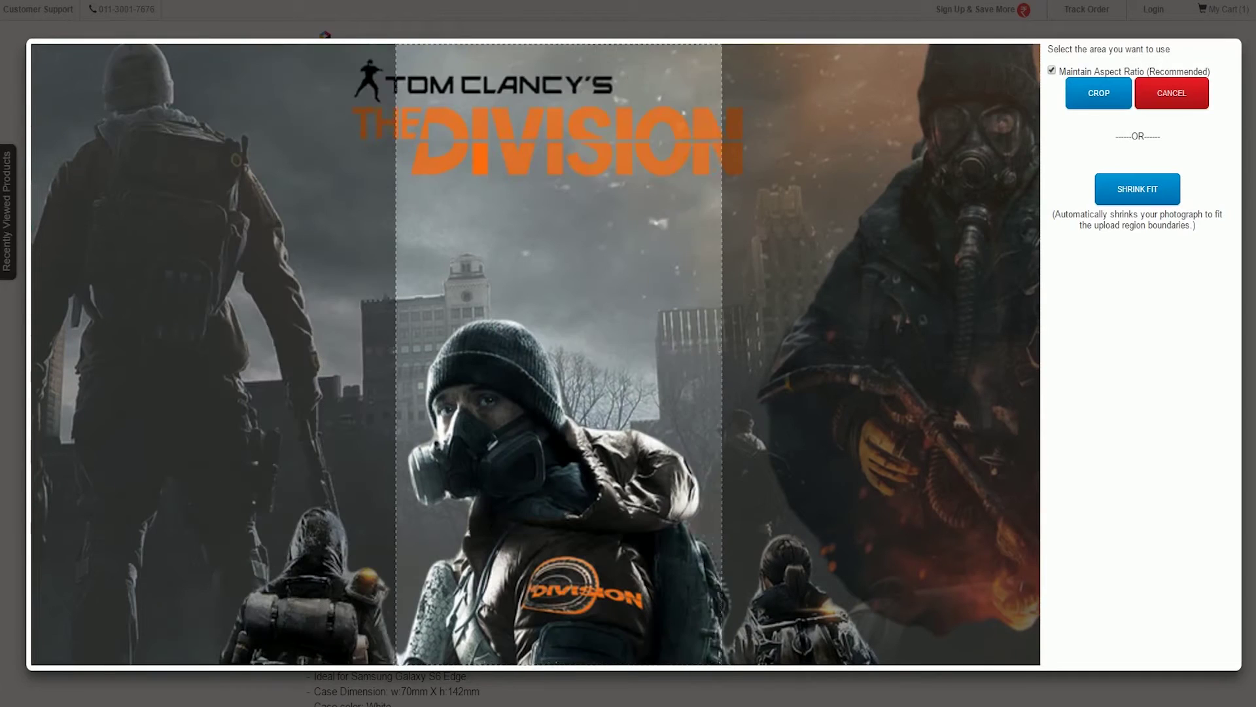
Crop the uploaded phone case image to the selected area and apply the discount voucher ITASSISTORS to the cart
click(1099, 93)
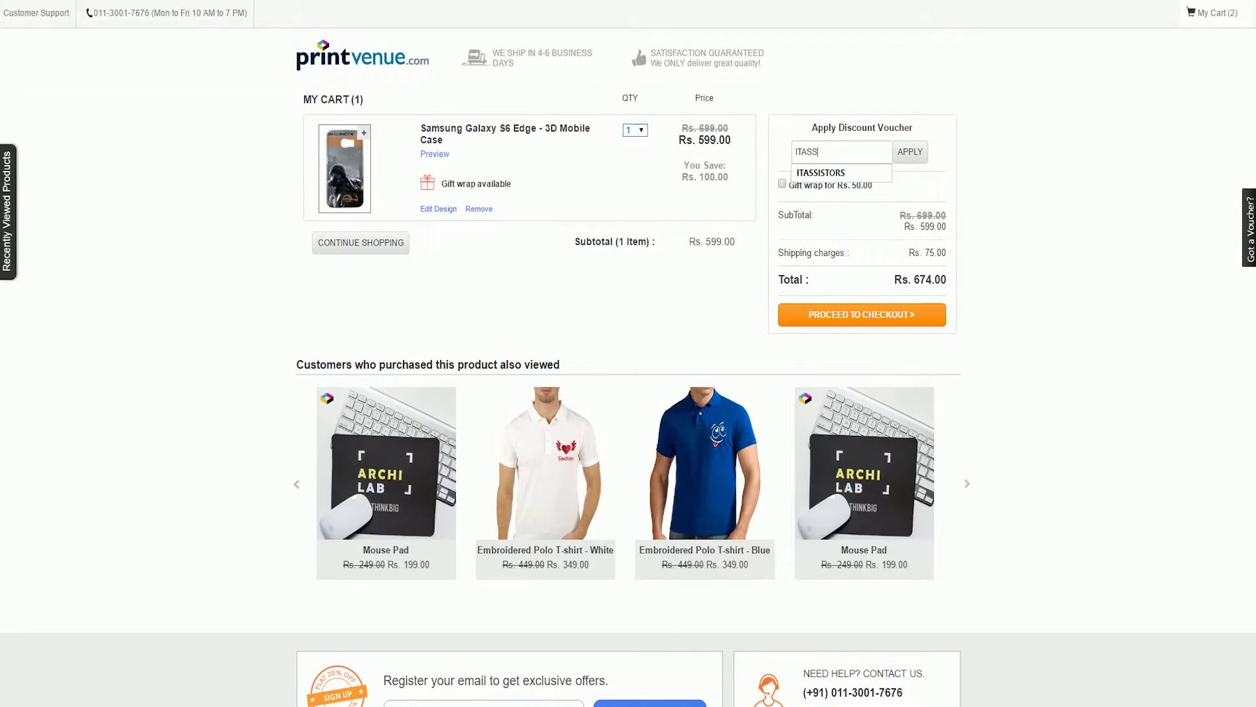
text(ITASSISTORS)
key(Return)
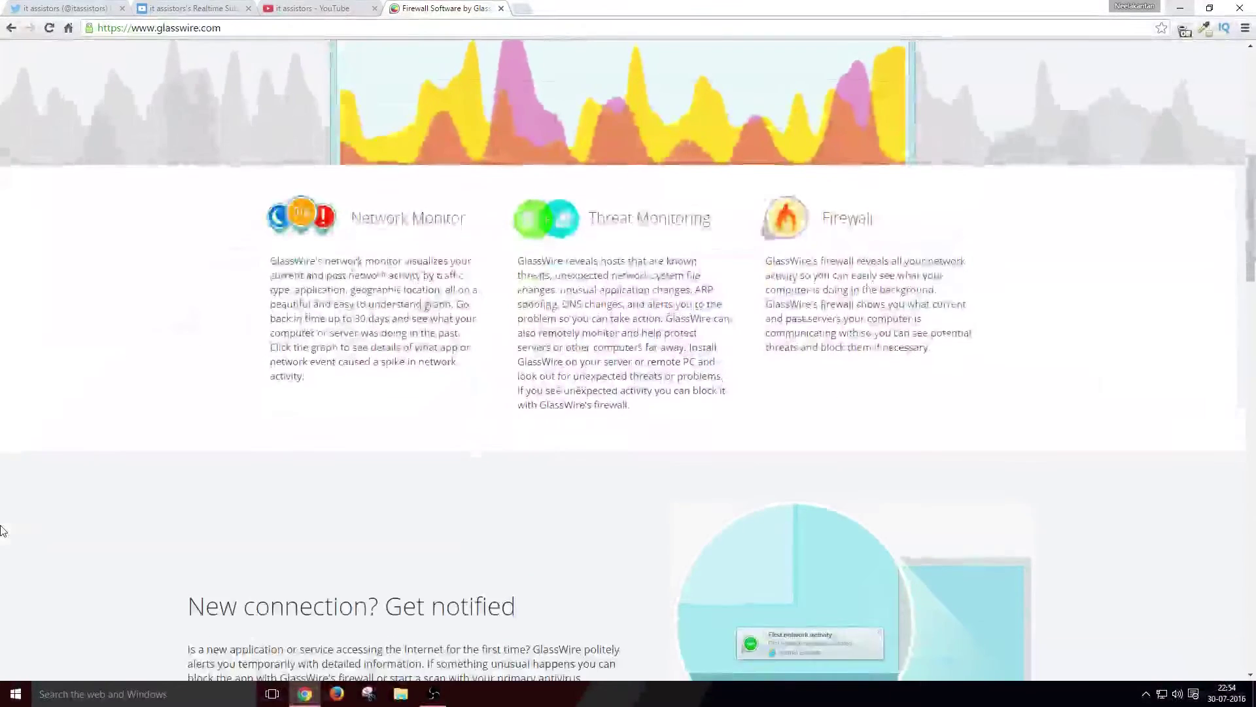
Read through the feature descriptions on the GlassWire website down to the purchase section
scroll(2, 530, down, 3)
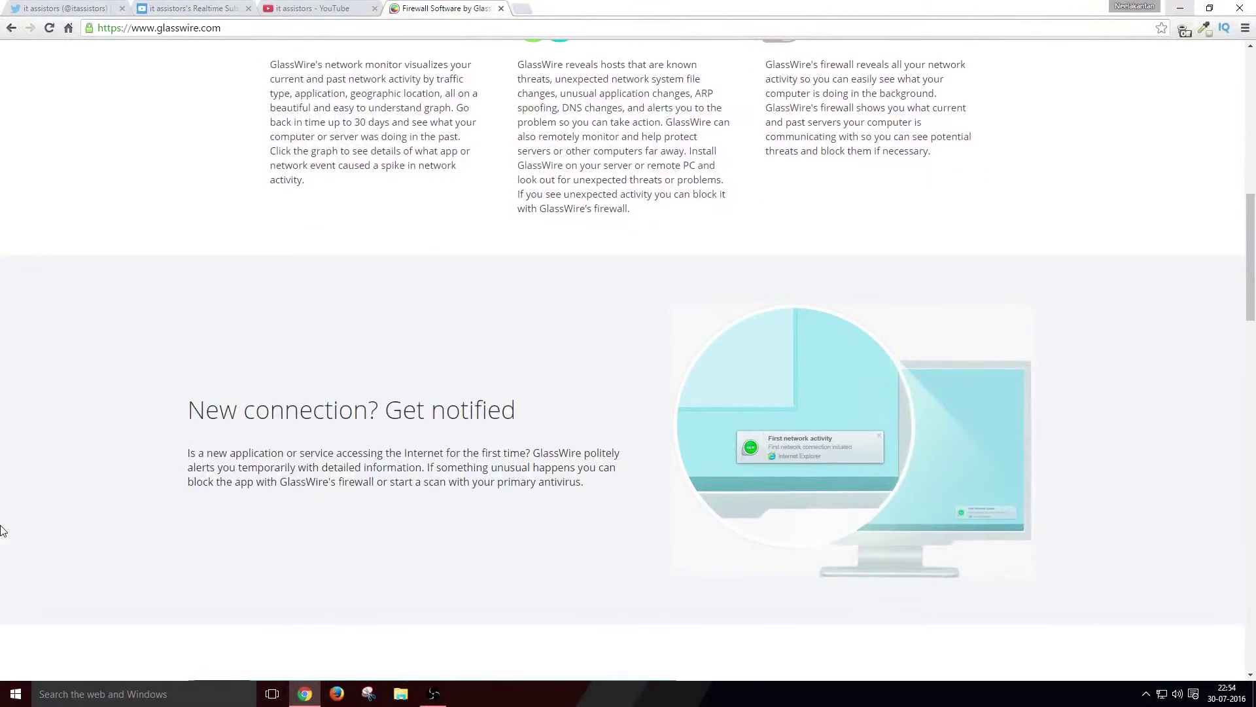
scroll(2, 529, down, 15)
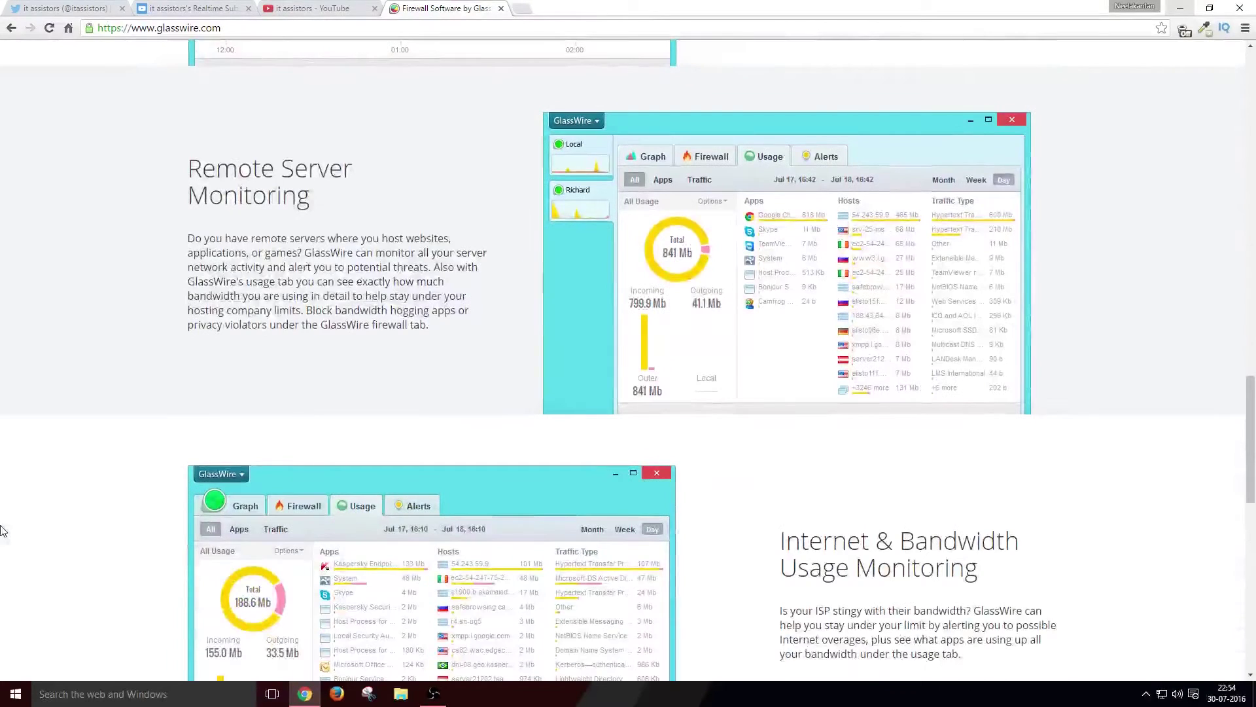
scroll(2, 530, down, 12)
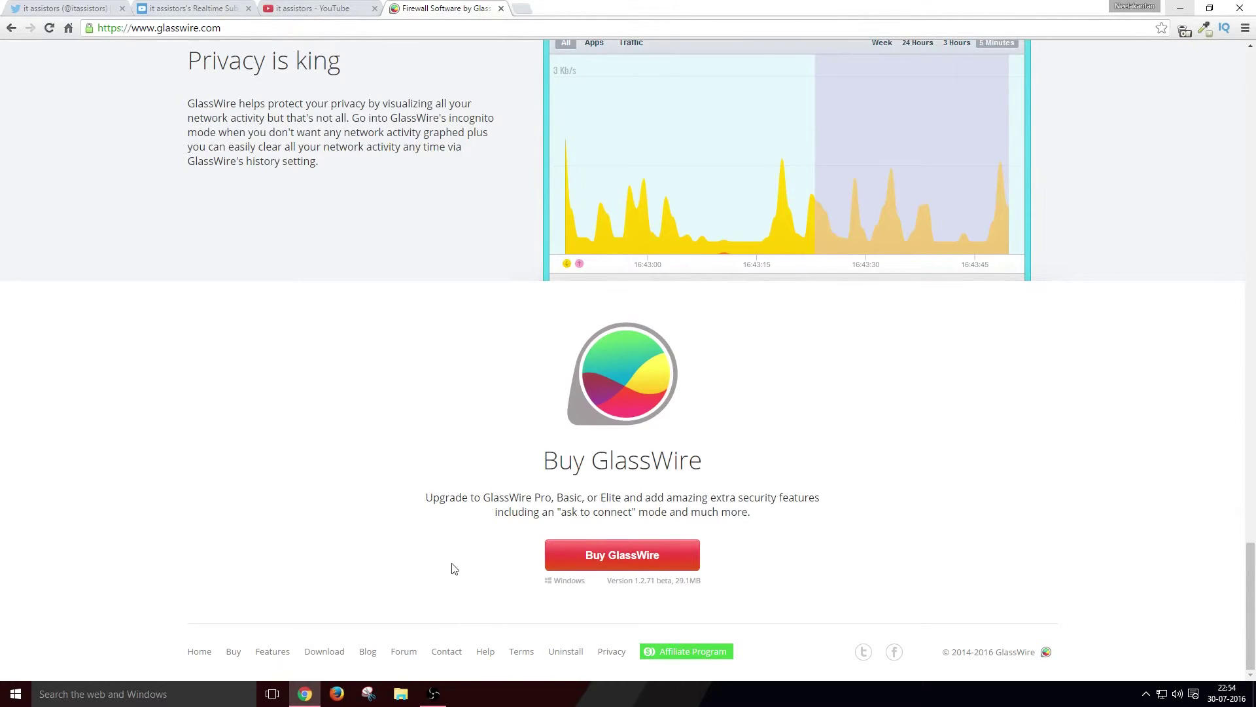
Open the GlassWire purchase page and compare the Basic, Pro and Elite plans
click(607, 560)
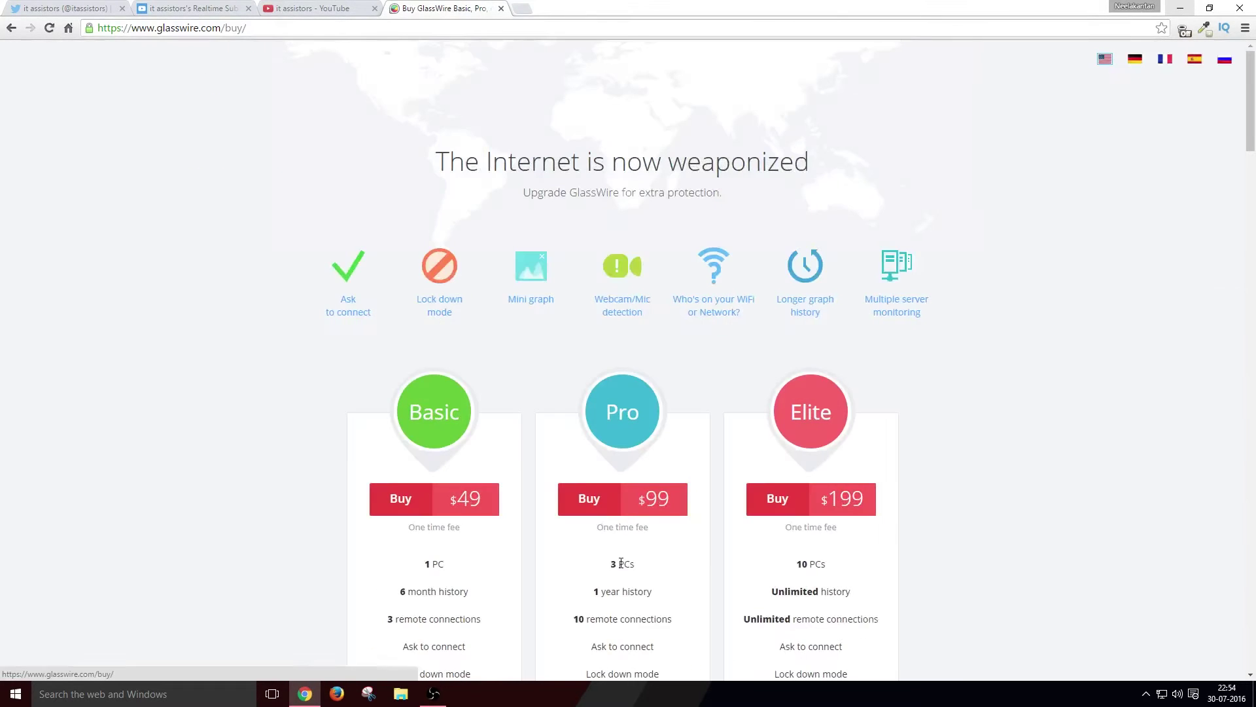
scroll(220, 433, down, 2)
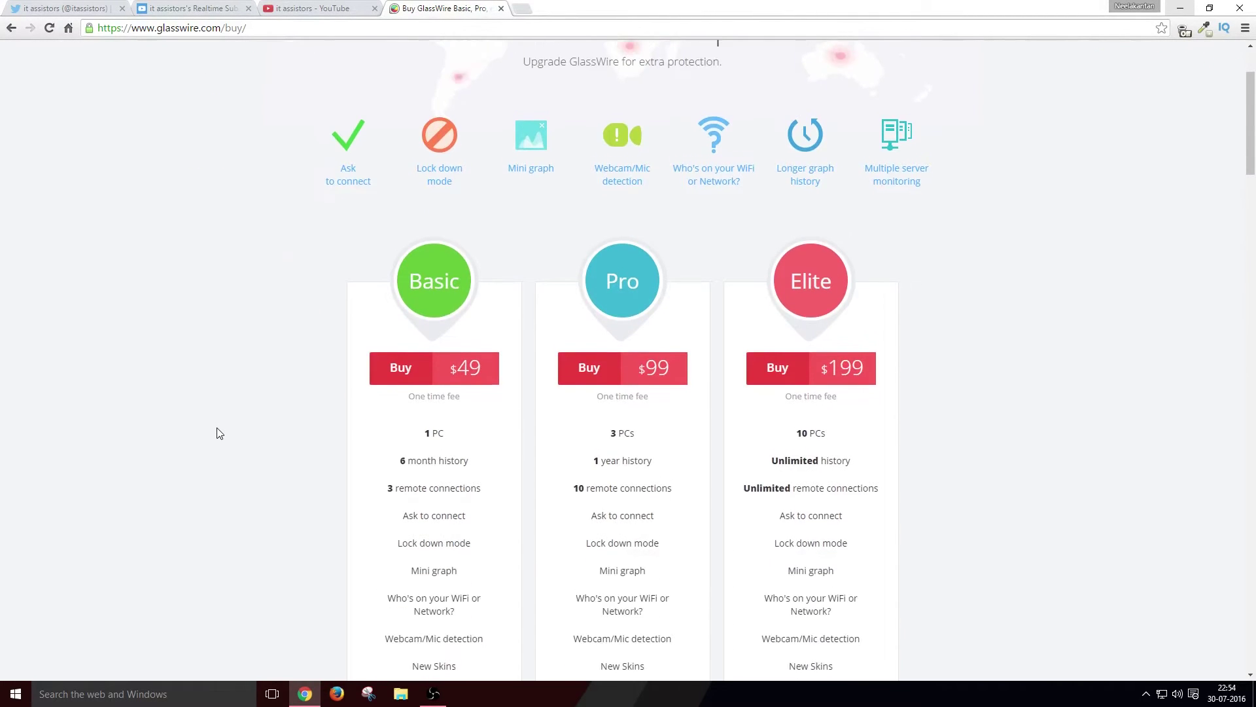
scroll(220, 434, down, 2)
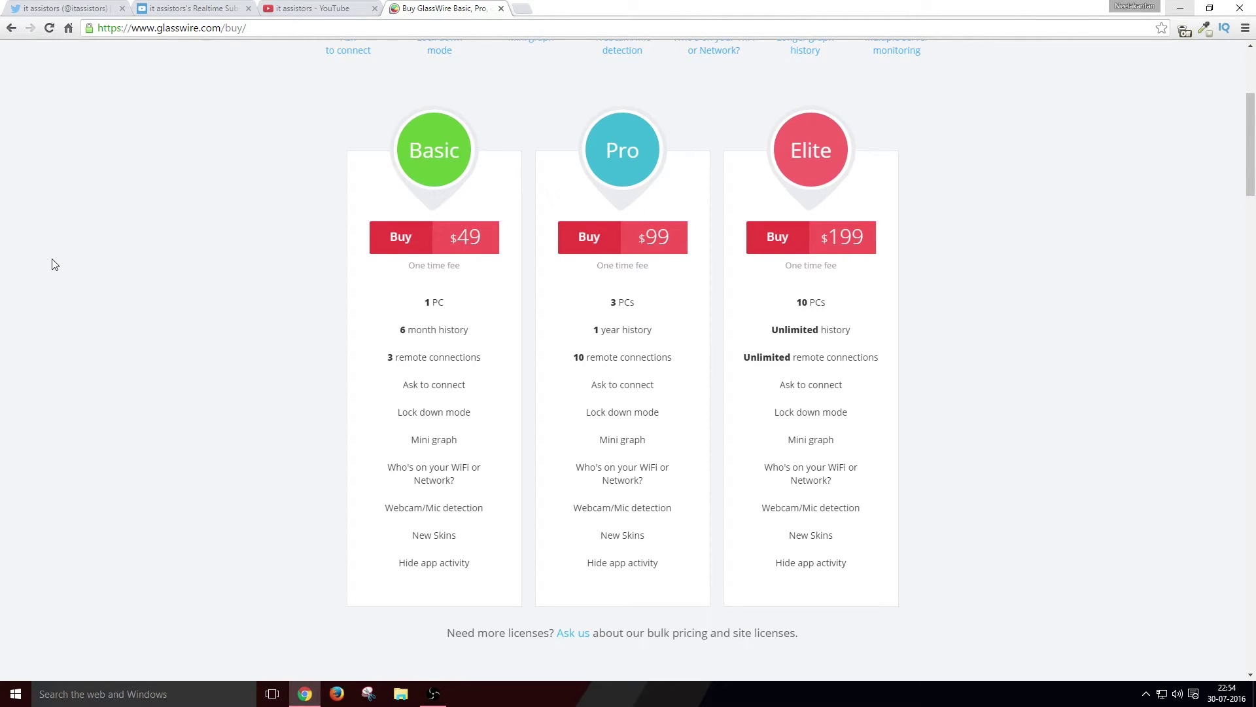
scroll(55, 264, down, 1)
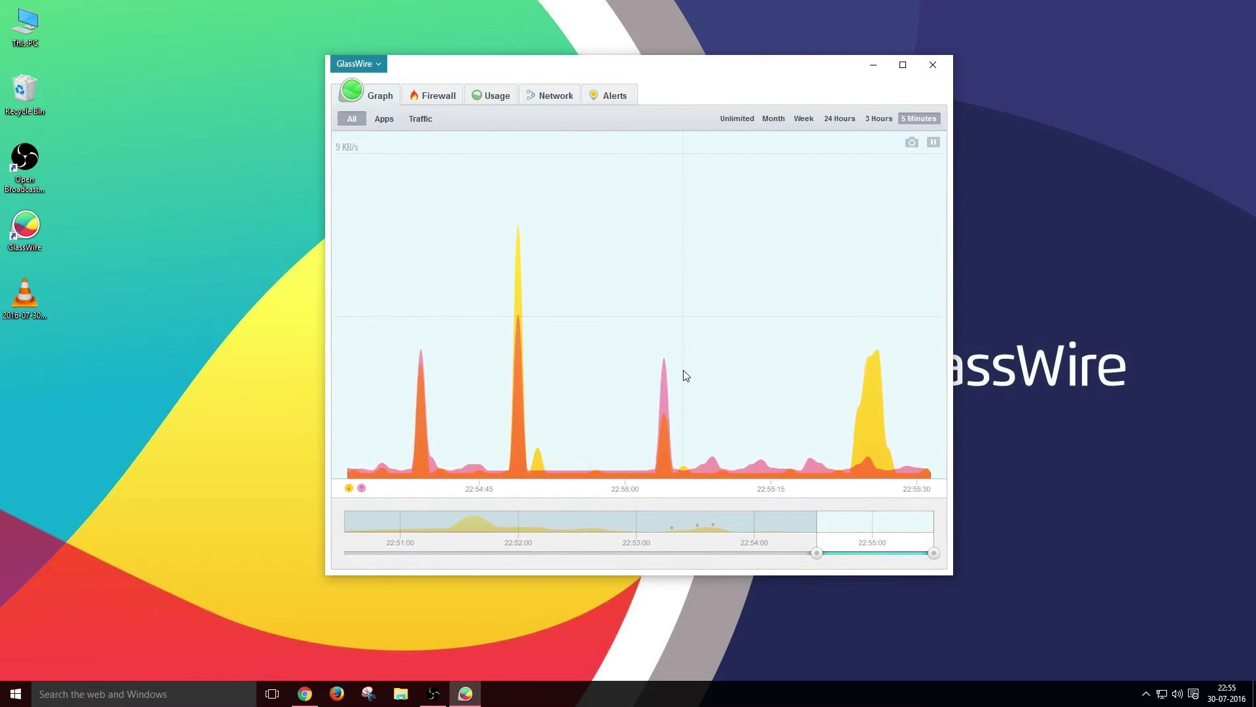
Show the firewall view in the GlassWire application and look through its list of apps
click(412, 102)
scroll(550, 342, down, 10)
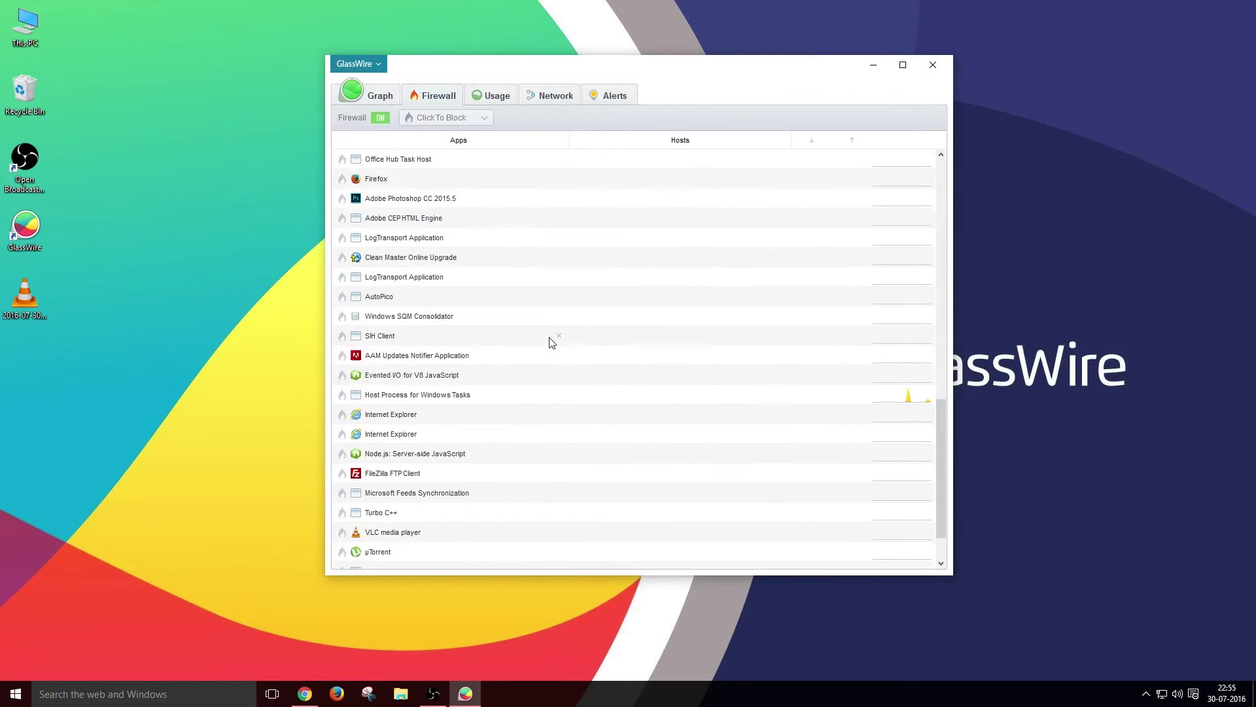
scroll(551, 342, up, 10)
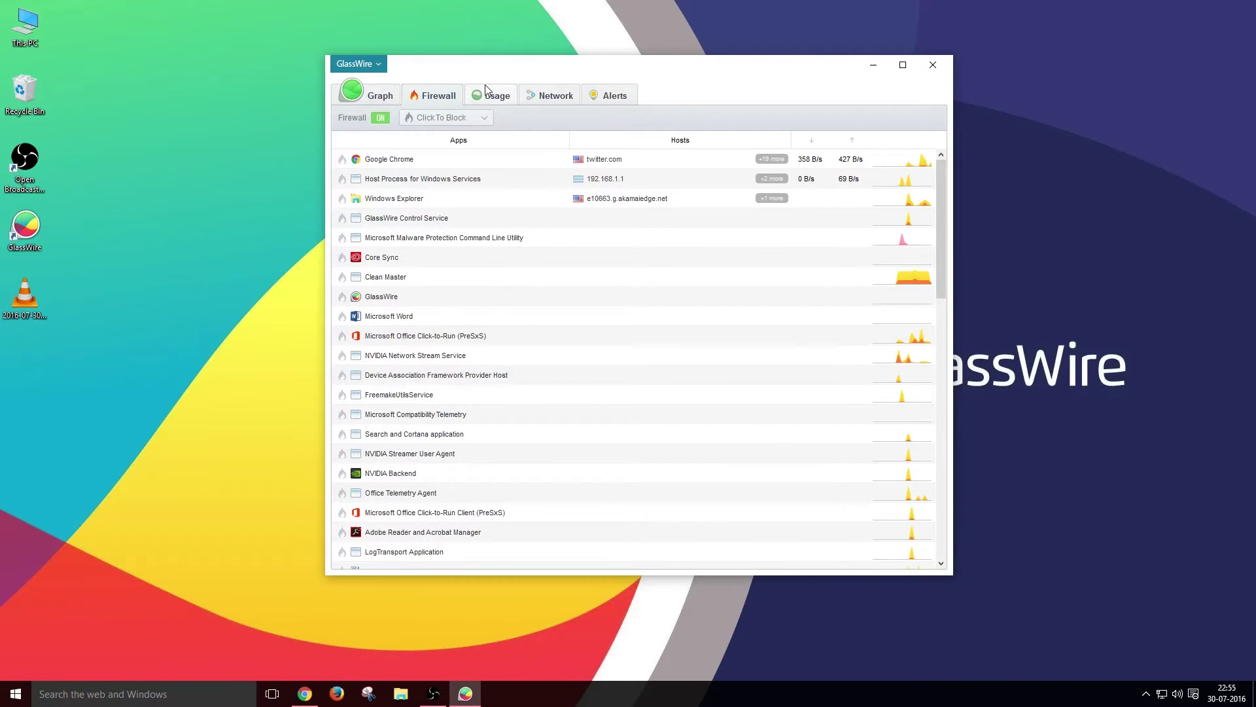
Check the usage and network views, and browse the alerts list by date
click(488, 96)
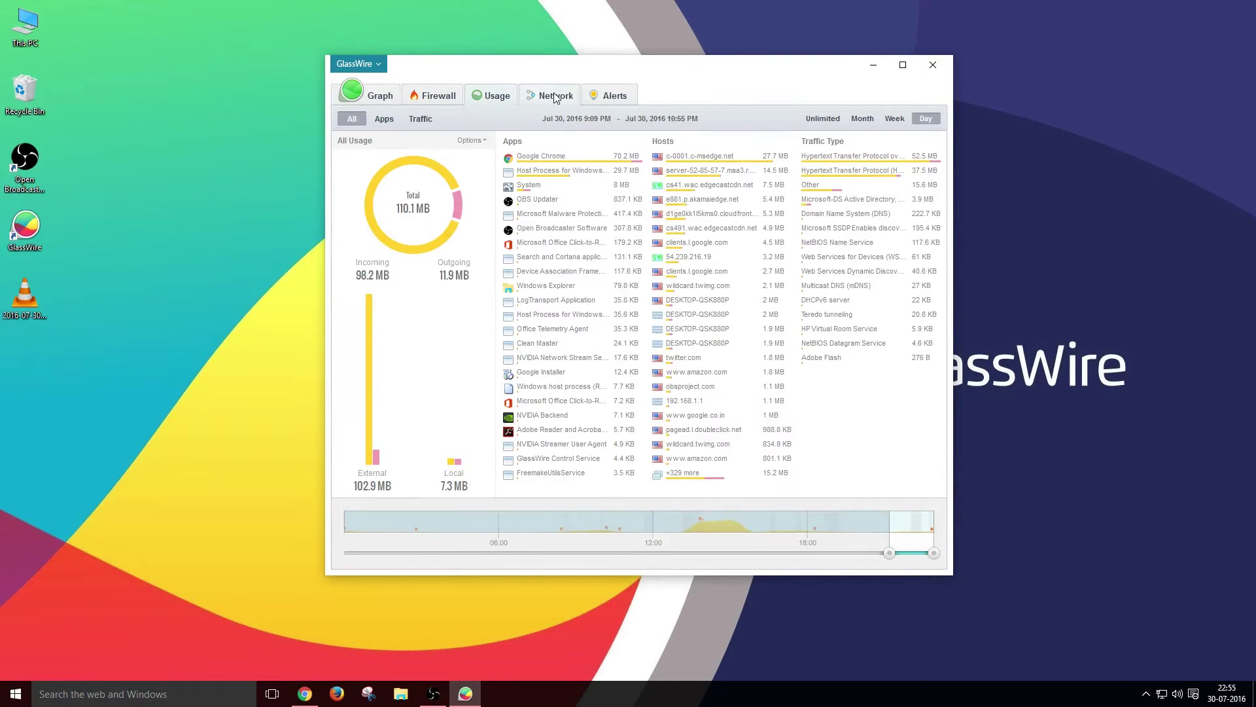
click(555, 96)
click(621, 98)
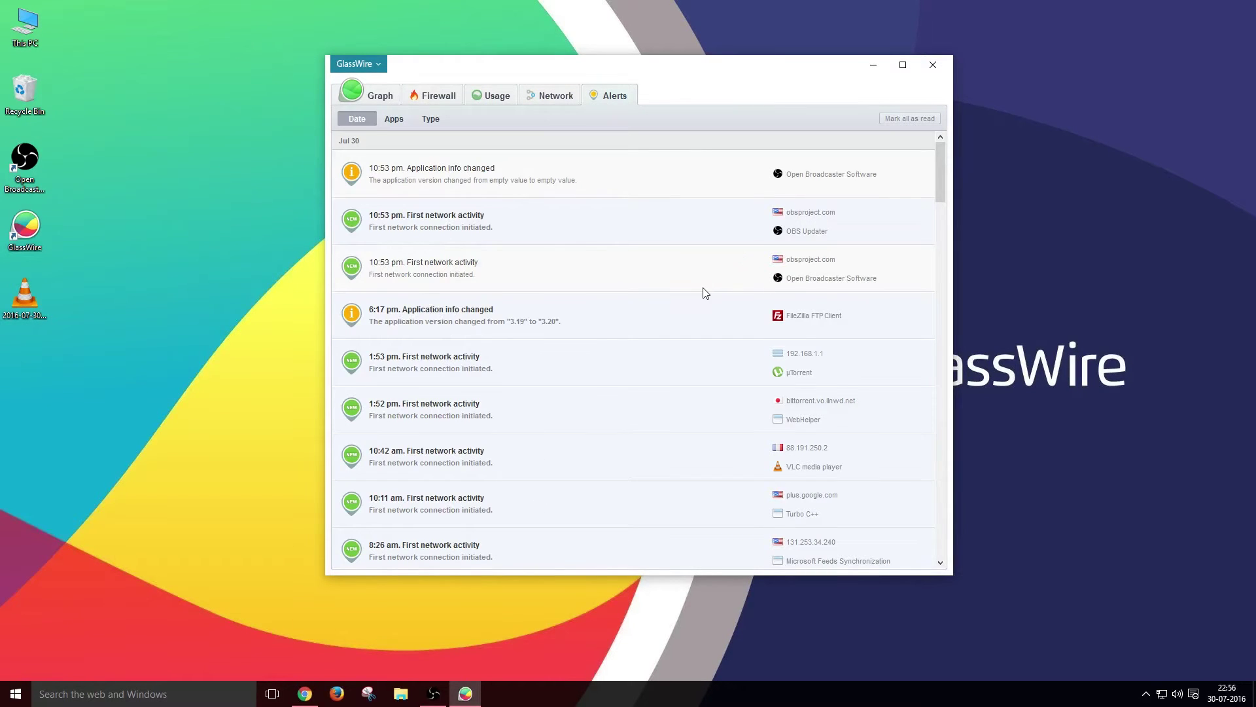
scroll(708, 293, down, 20)
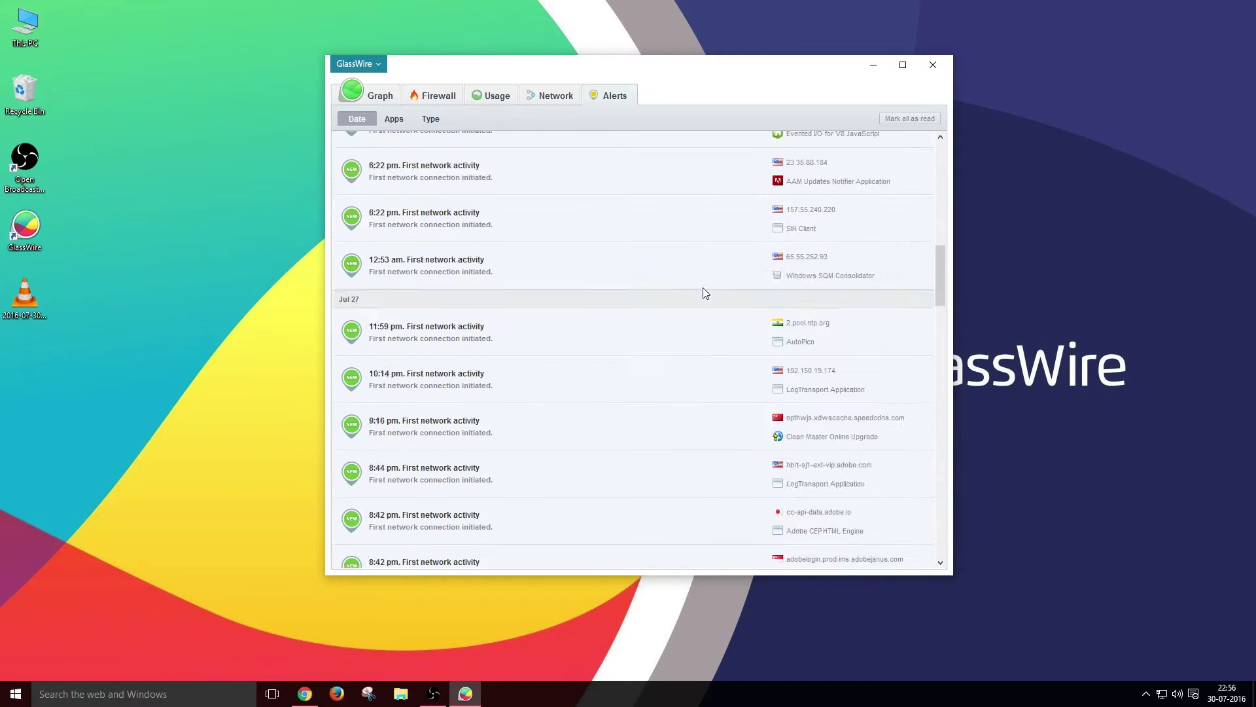
scroll(706, 293, up, 20)
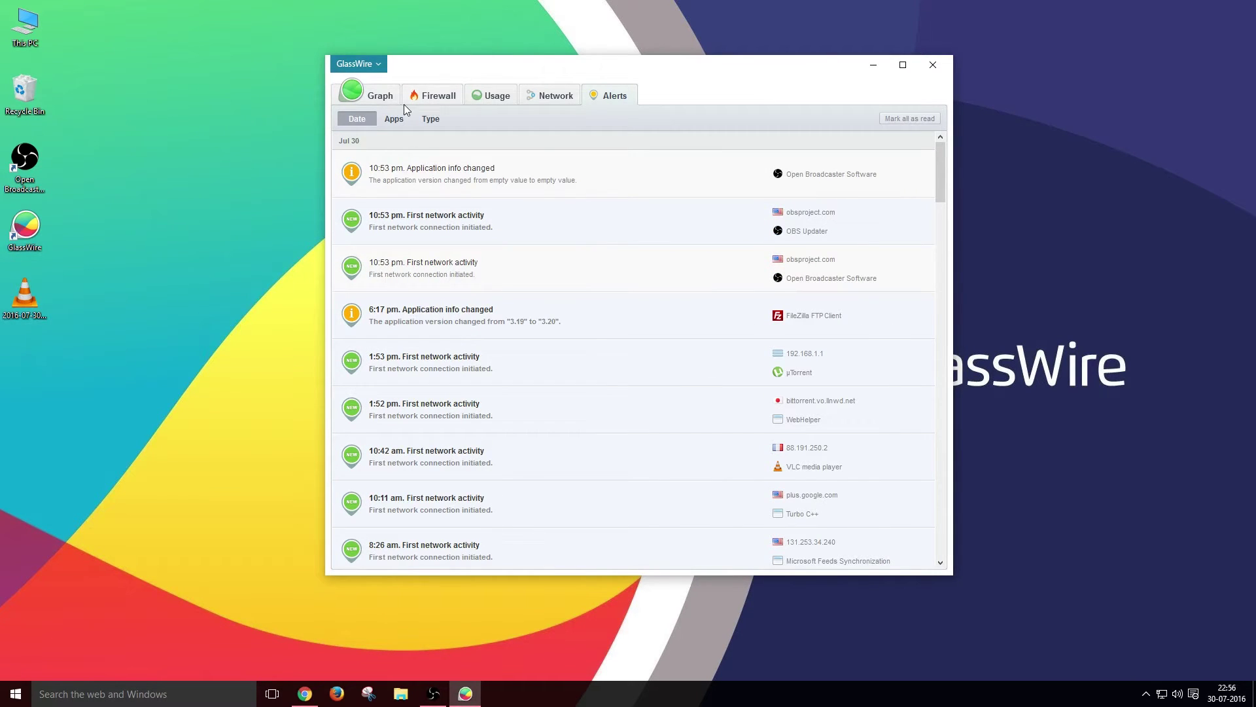
Show the network graph for 3 hours and inspect the grouped alerts at its most recent peak
click(376, 97)
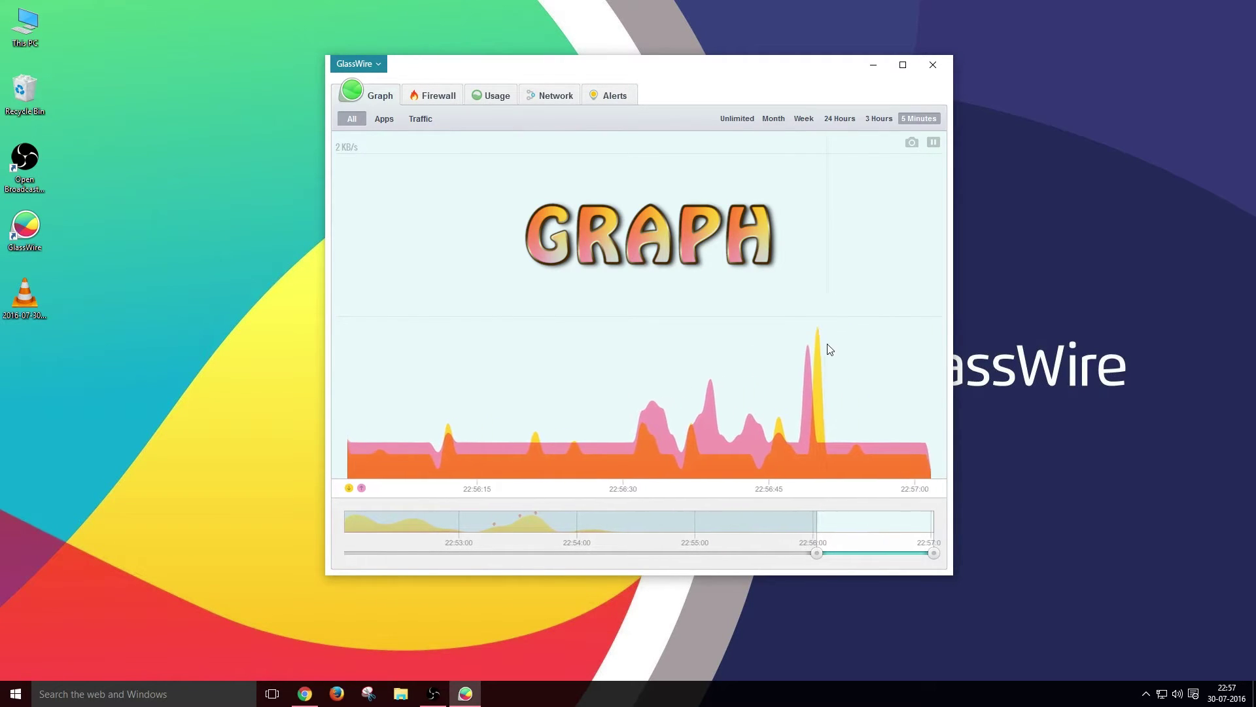
click(880, 119)
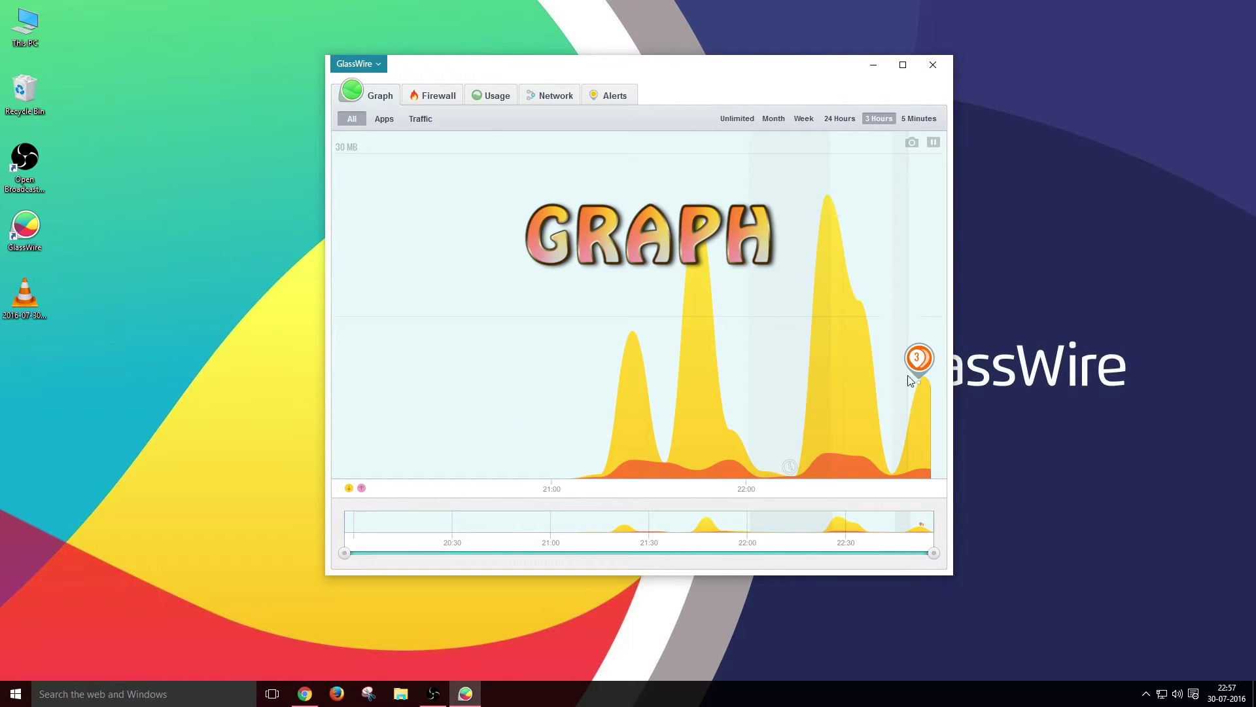
click(922, 360)
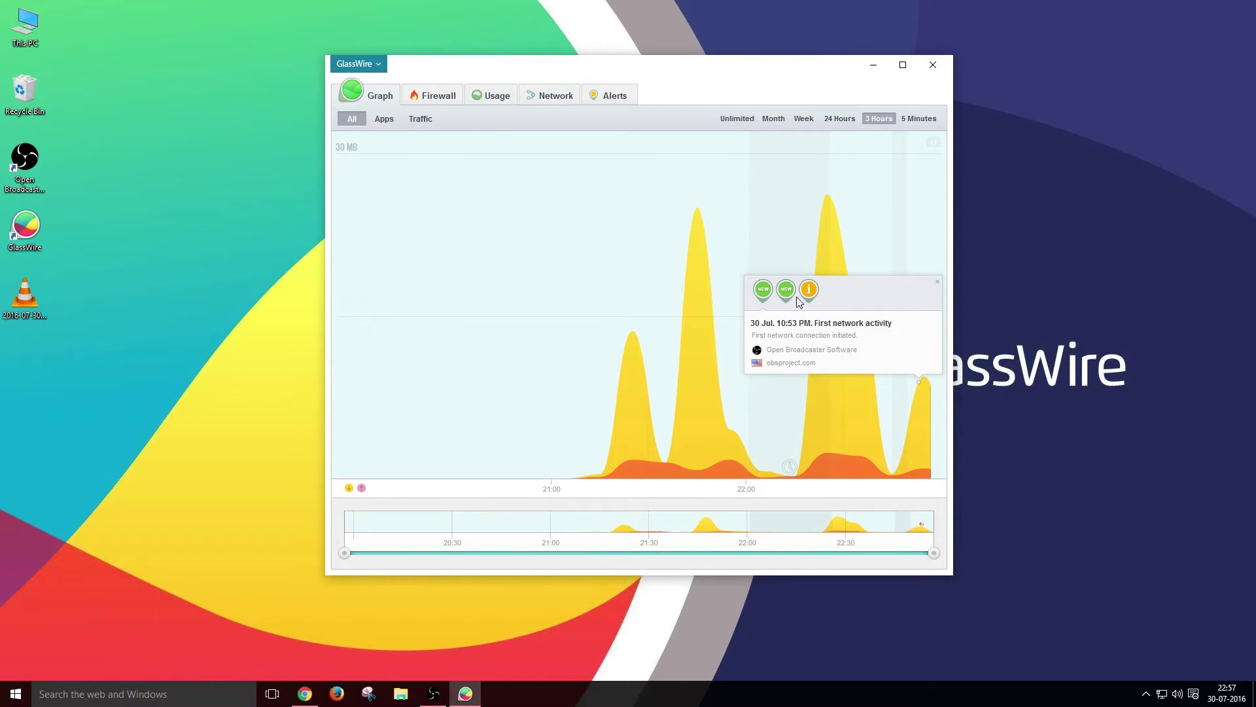
click(730, 371)
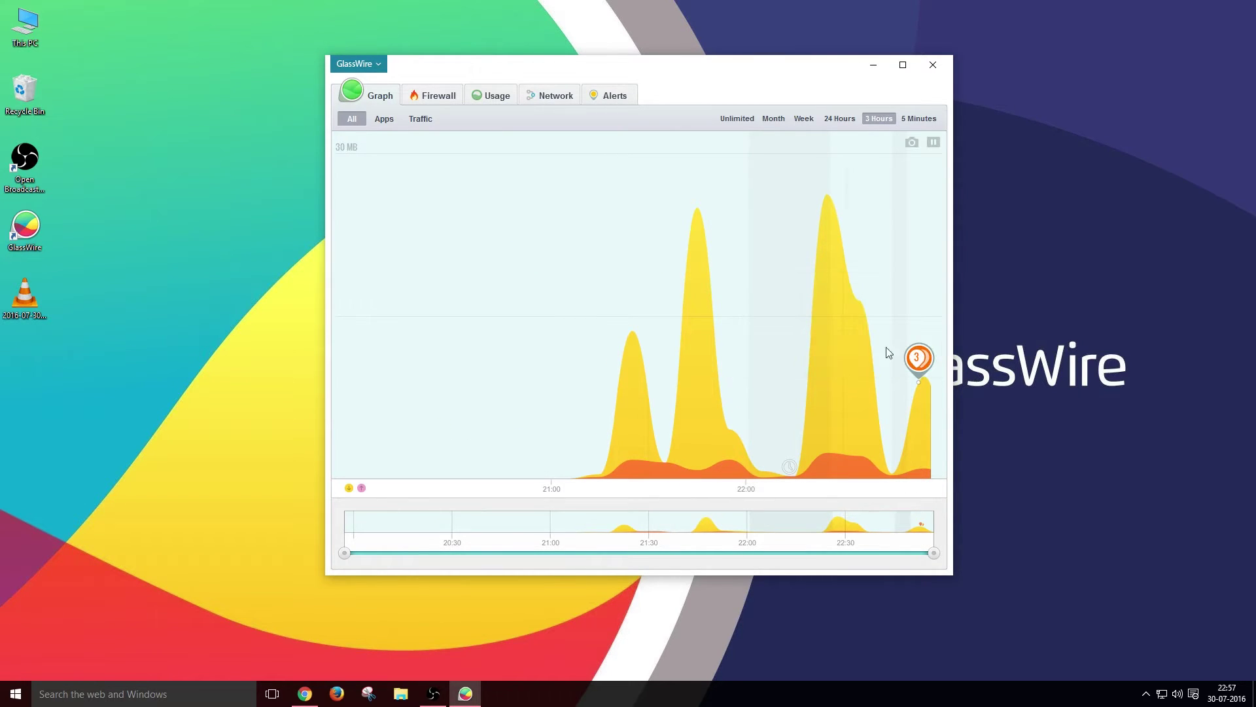
click(918, 361)
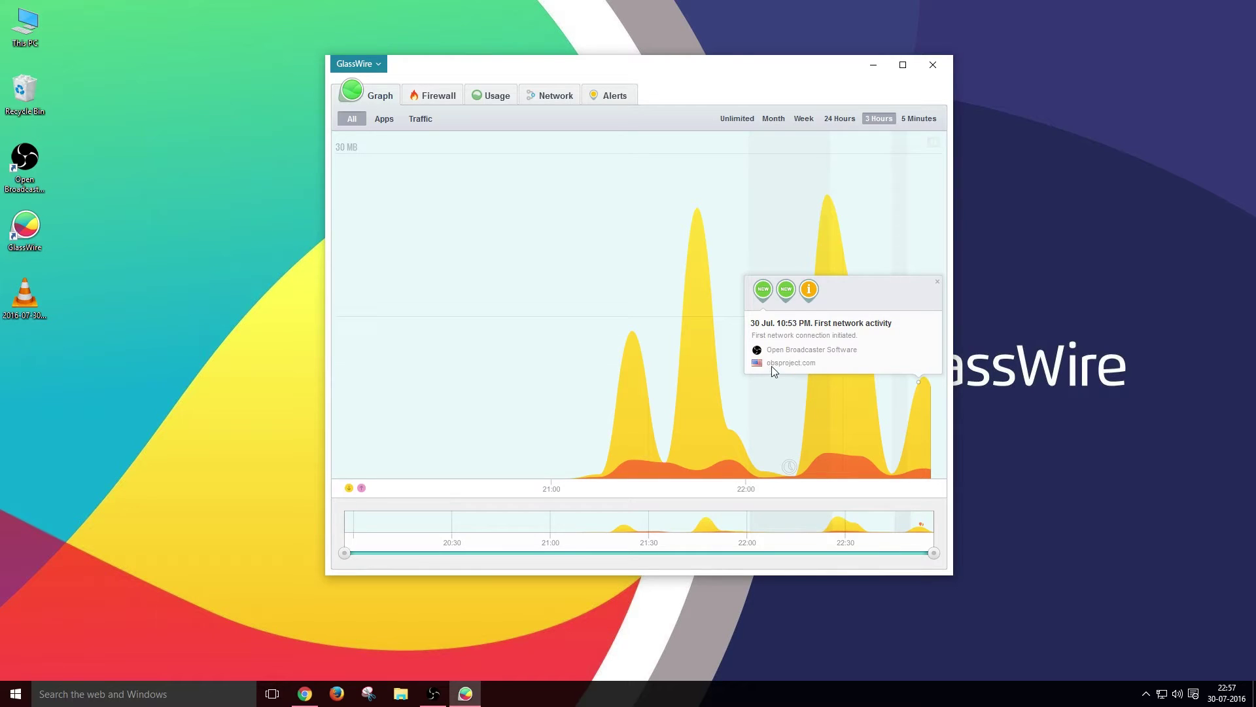
click(818, 414)
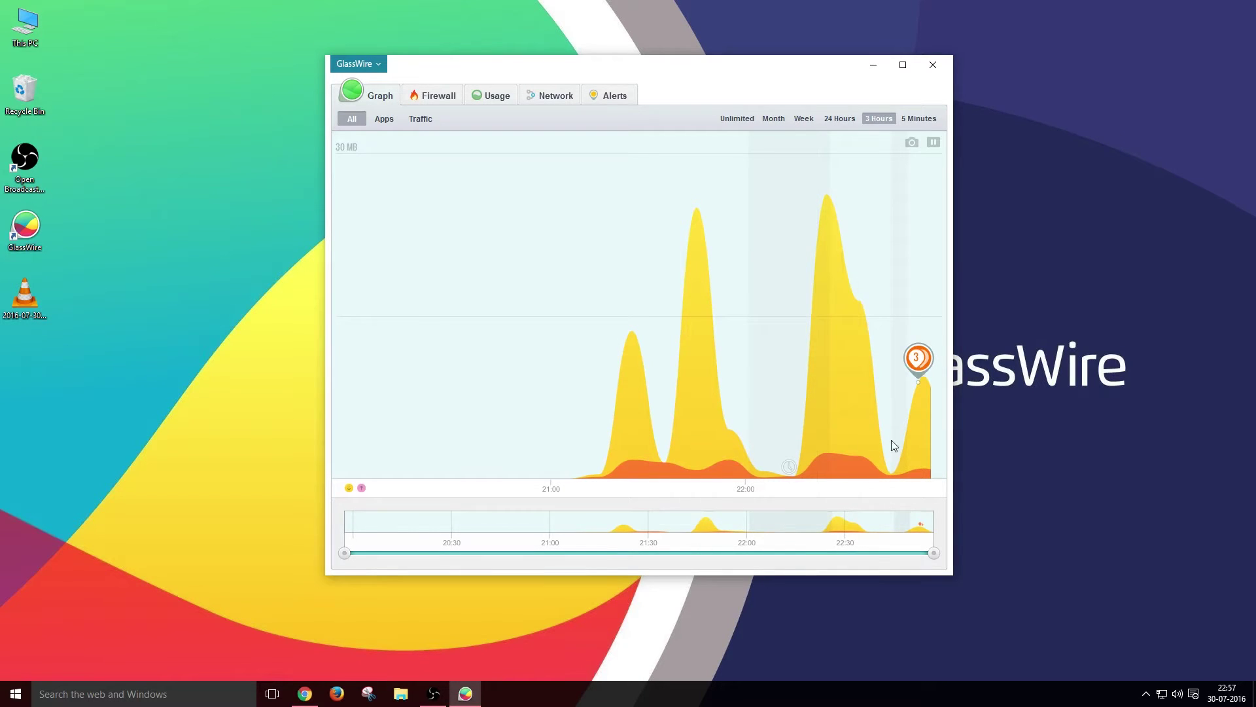
Extend the graph range to 24 hours and inspect the first two app alert markers, Node.js and FileZilla
click(836, 119)
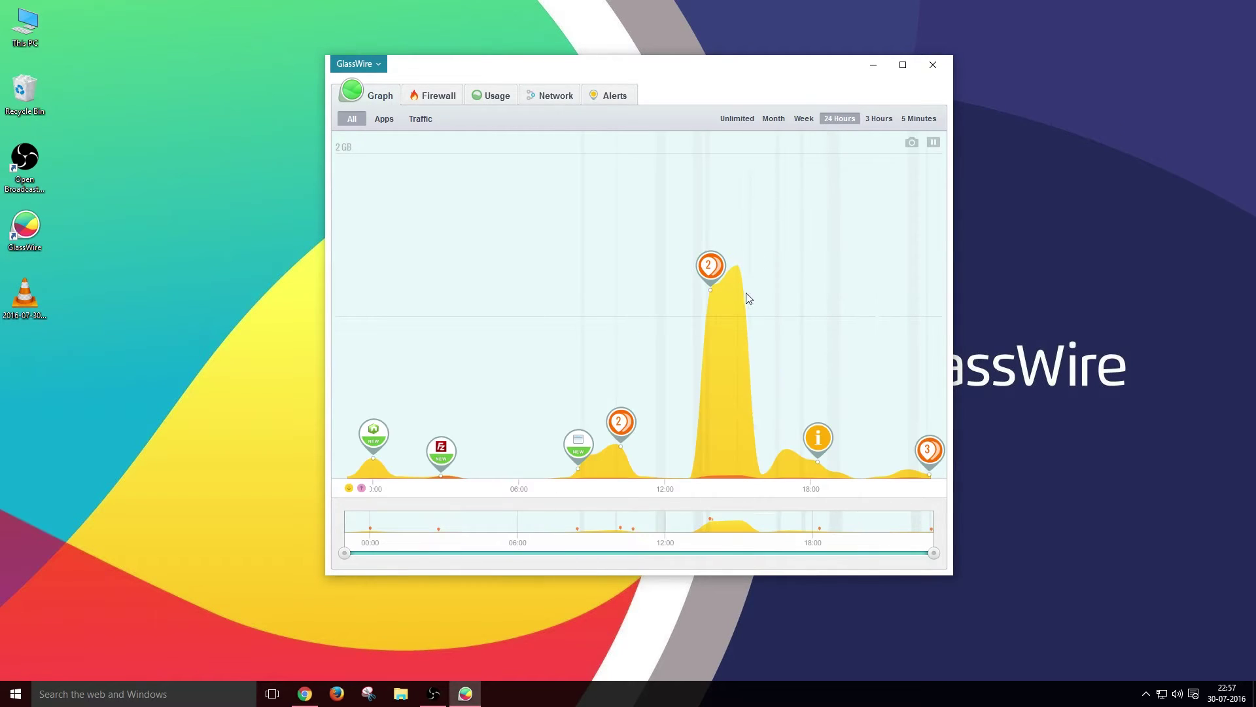
click(383, 430)
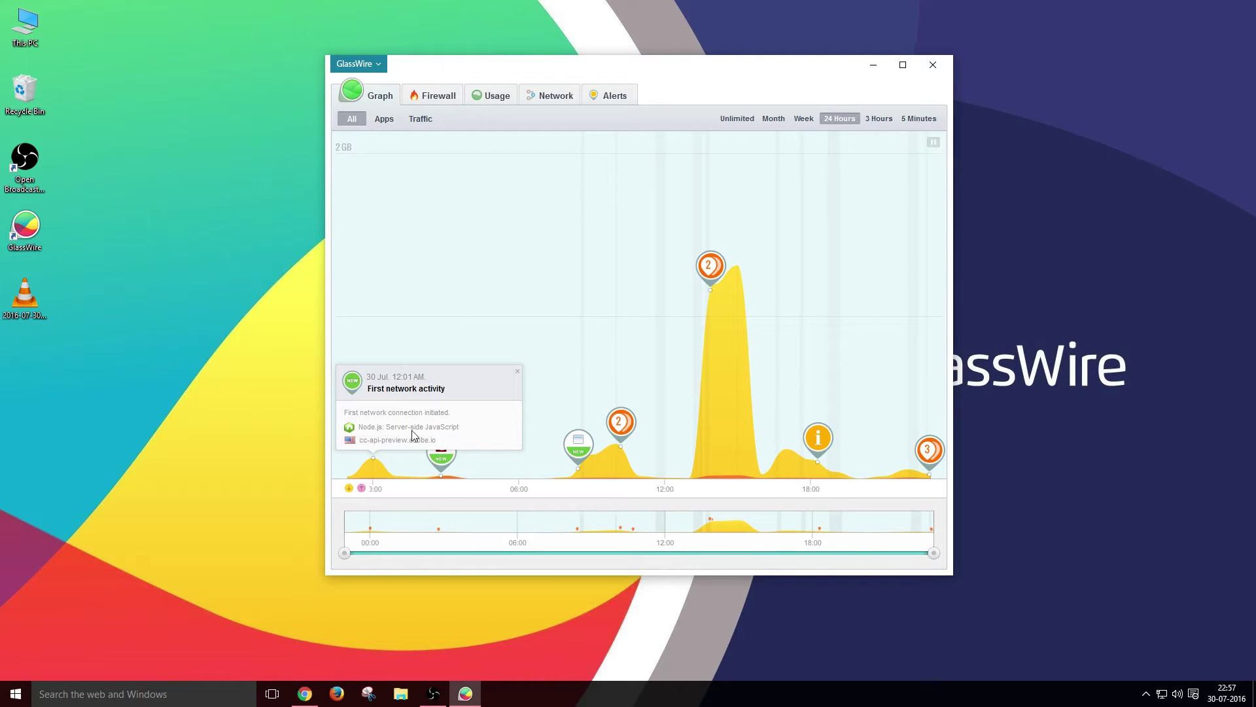
click(448, 325)
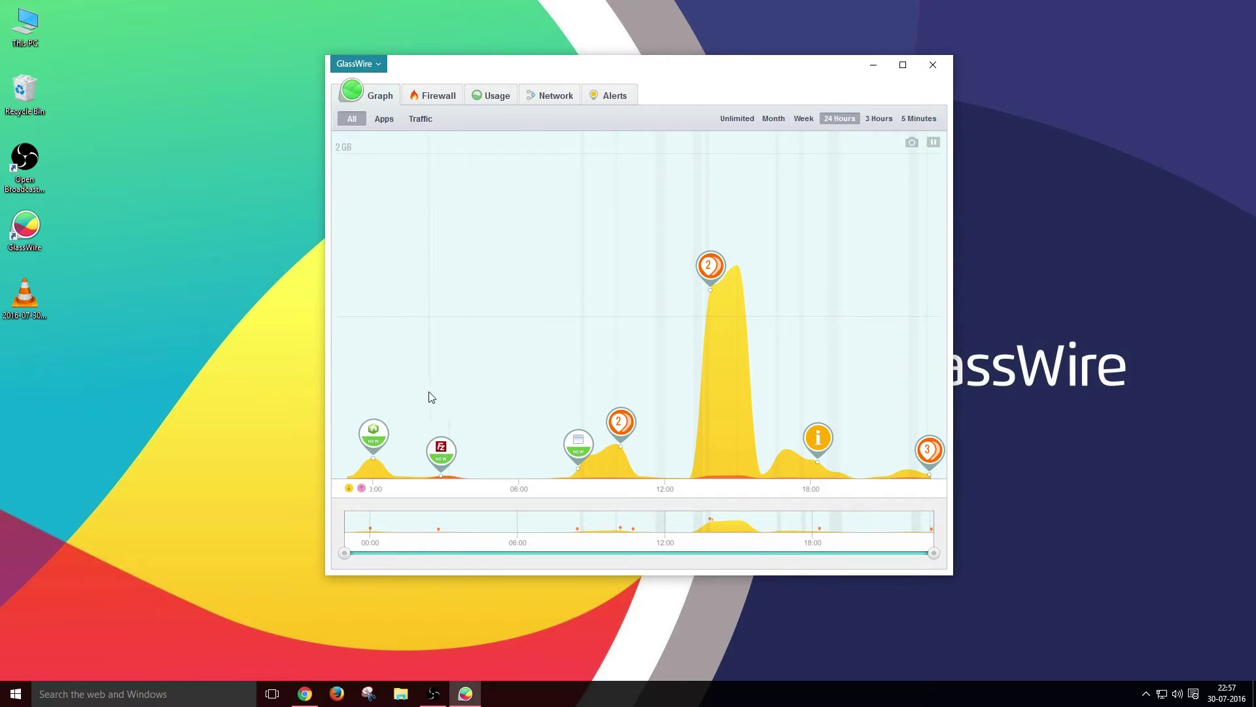
click(443, 454)
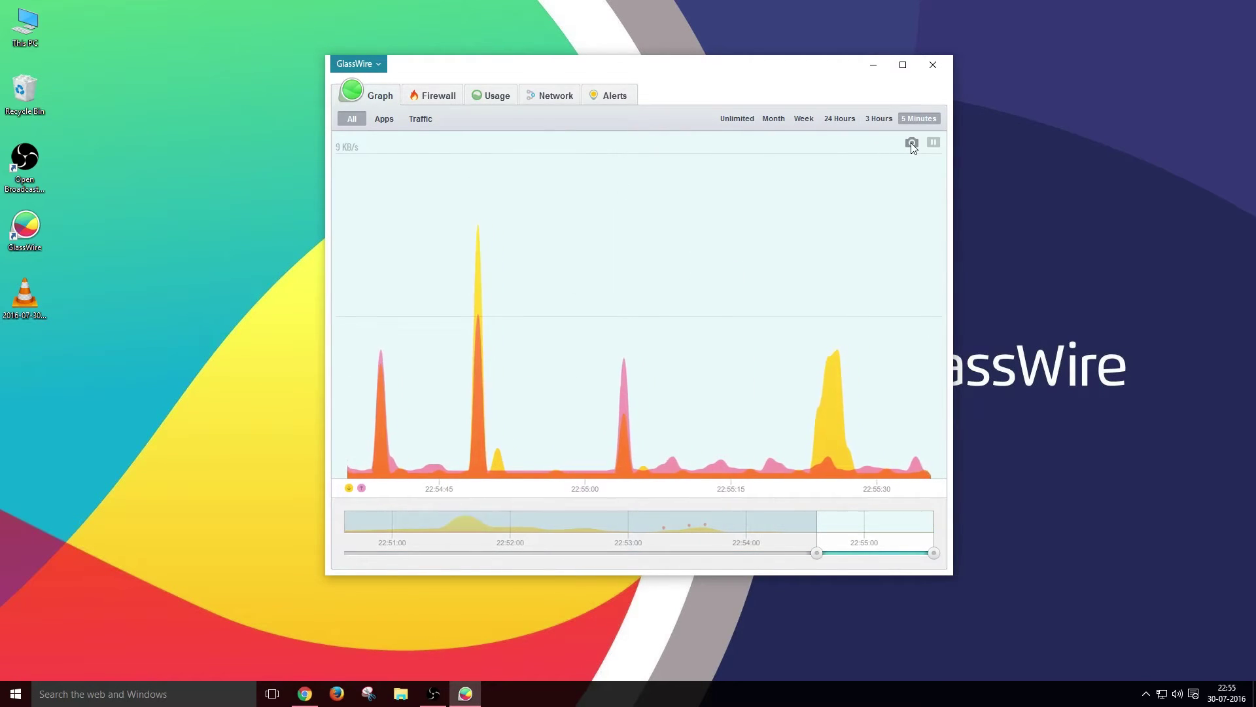
Preview a snapshot of the 5-minute graph and close it without saving or sharing
click(912, 142)
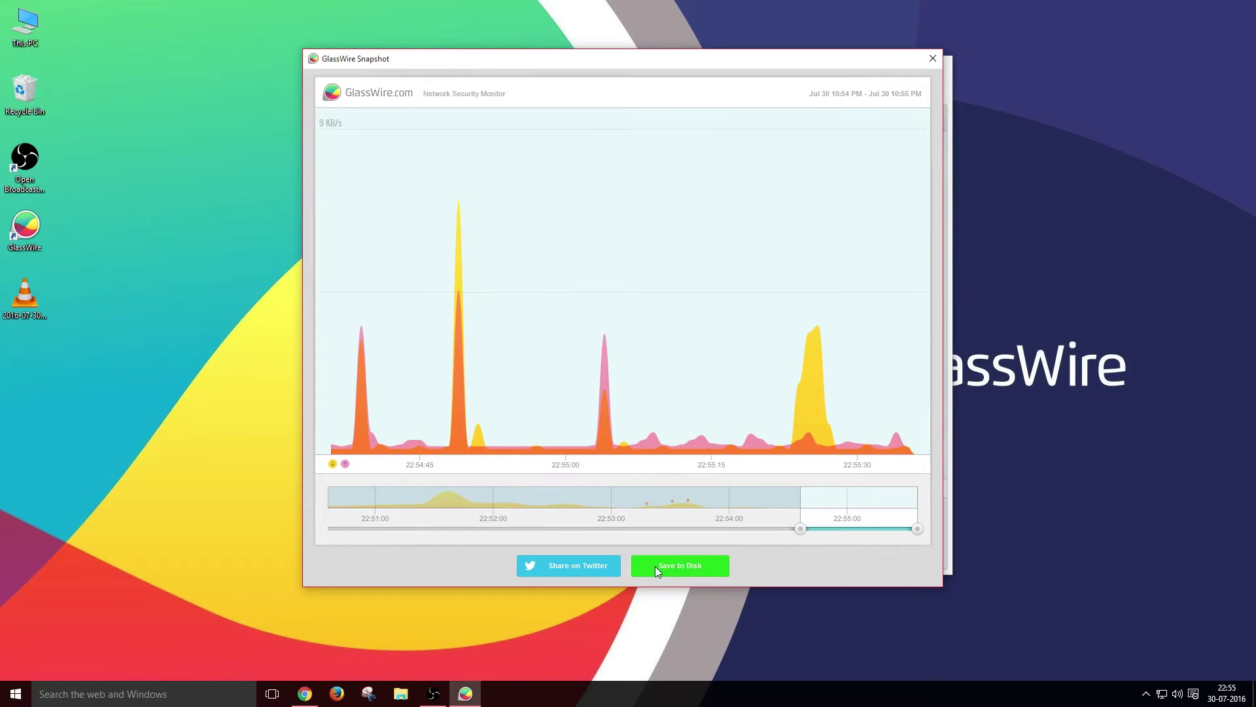
click(932, 58)
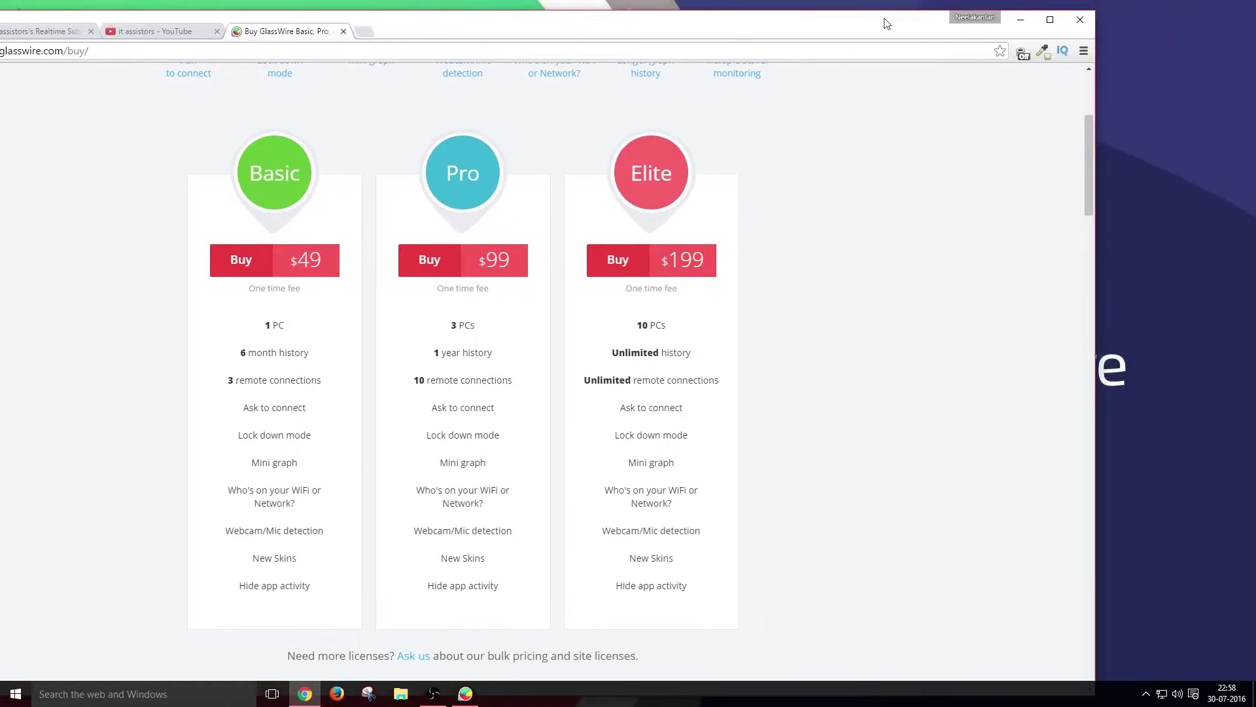
Arrange the Chrome and GlassWire windows side by side, each filling half of the screen
drag(886, 24, 2, 26)
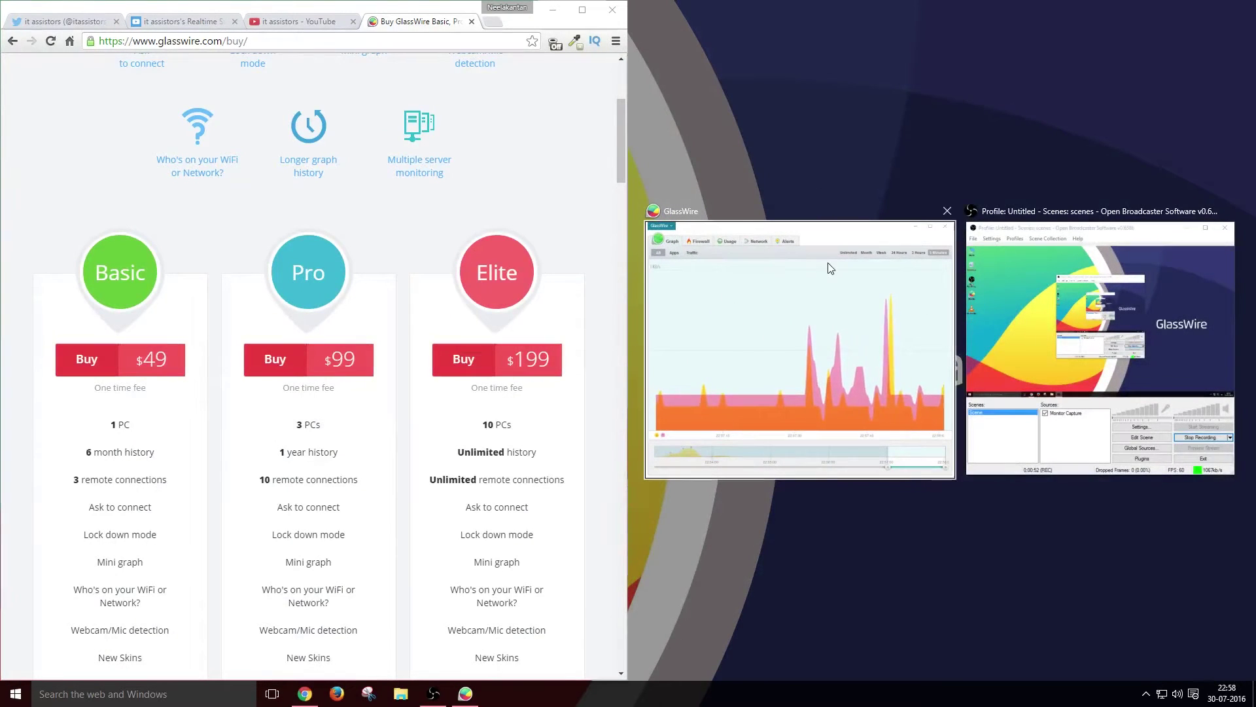
click(829, 265)
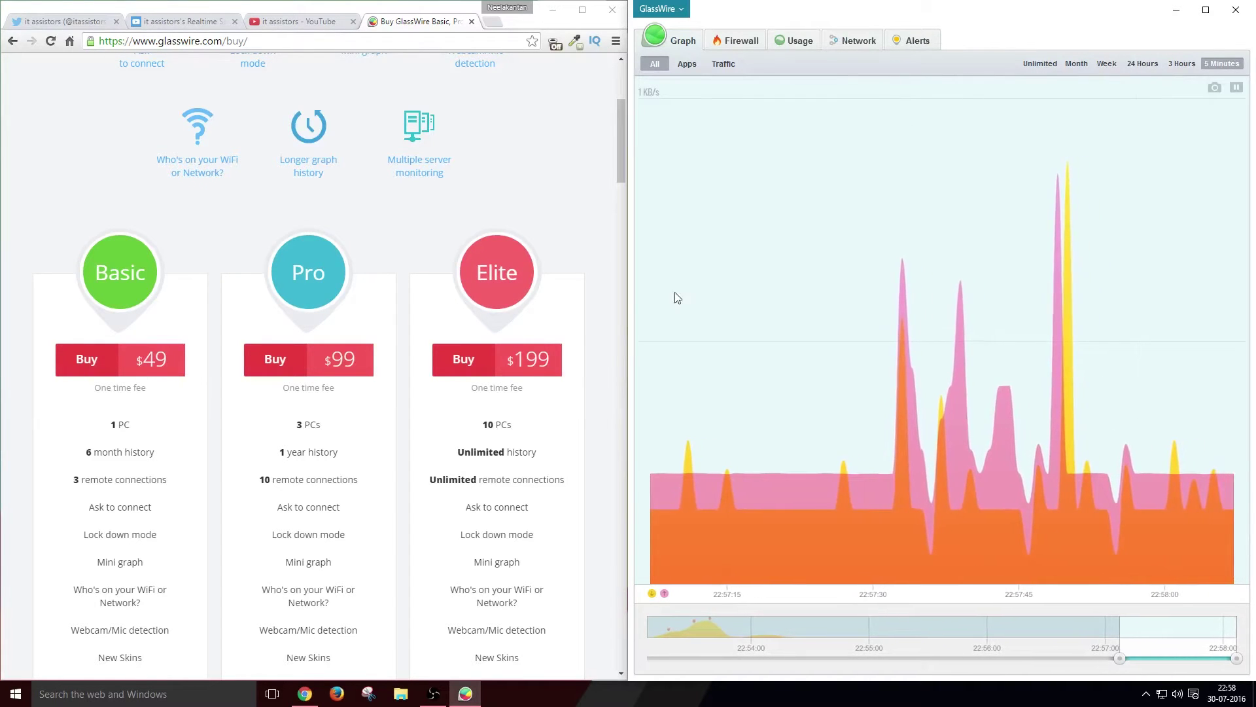
Play the BenQ EW2440l review video from the it assistors YouTube channel in Chrome to generate traffic for the live graph
click(281, 21)
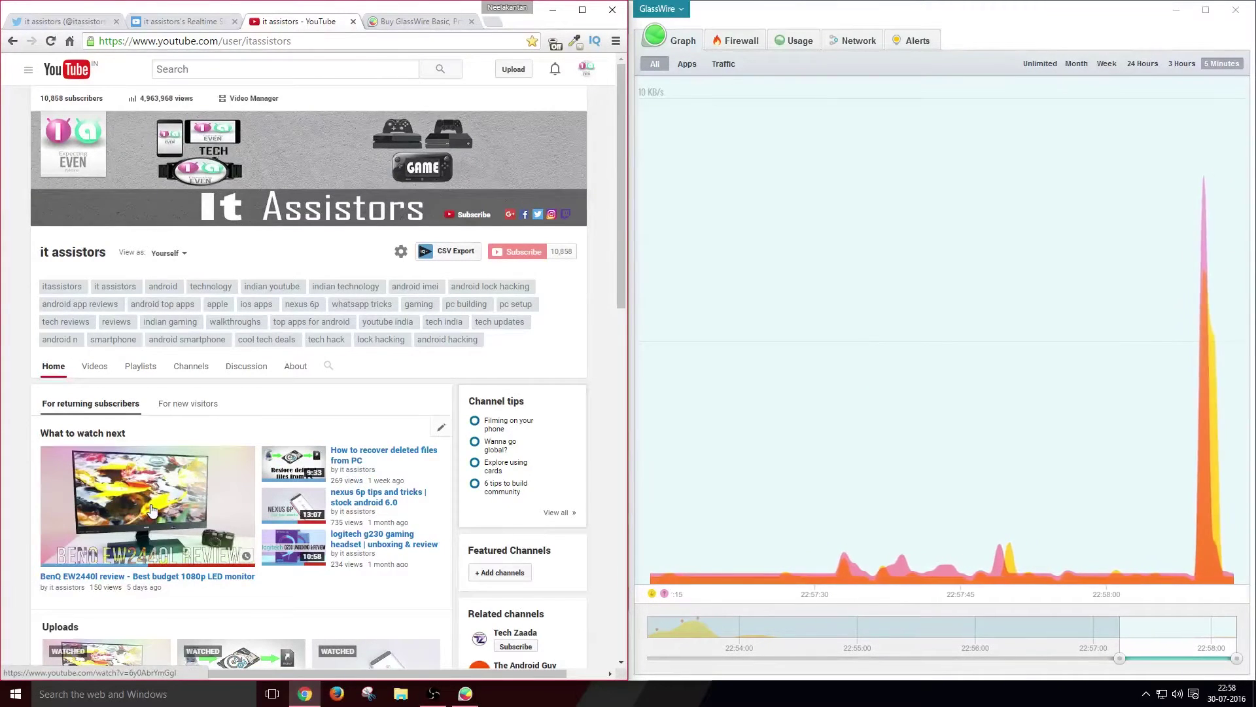
click(124, 512)
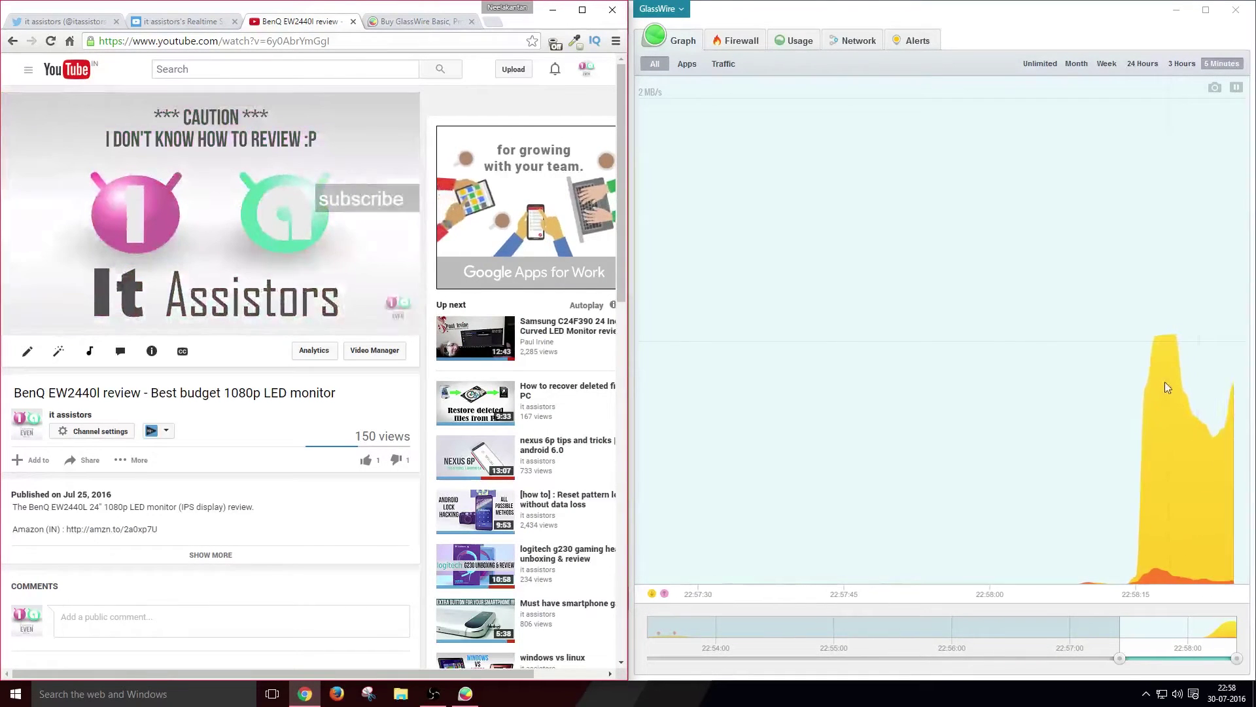
click(356, 263)
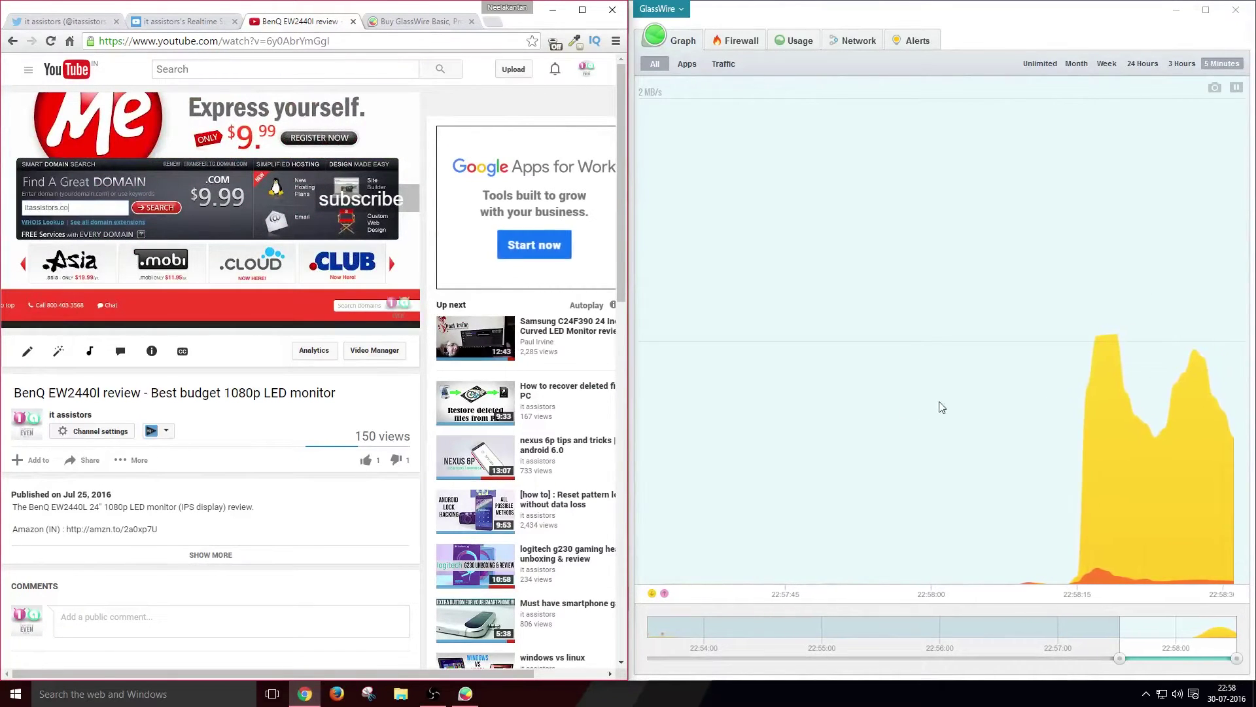
Set the YouTube video's quality to 720p and skip ahead in the playback to generate more traffic
click(353, 317)
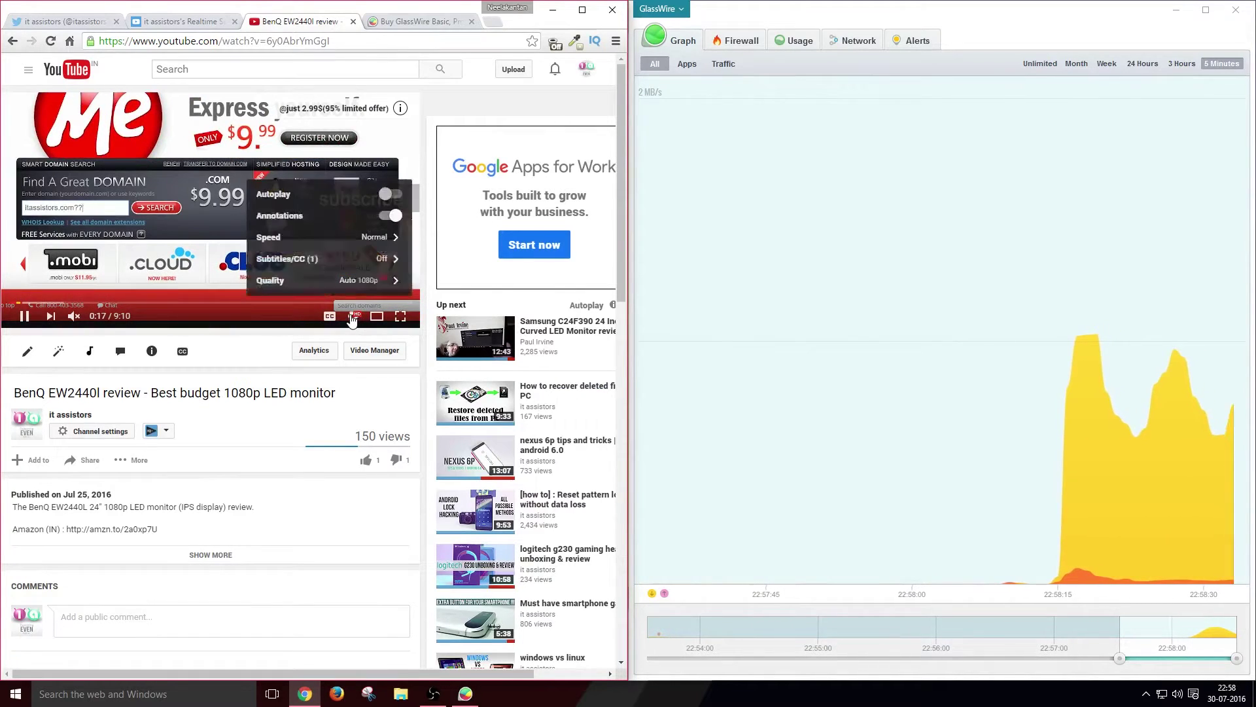
click(366, 280)
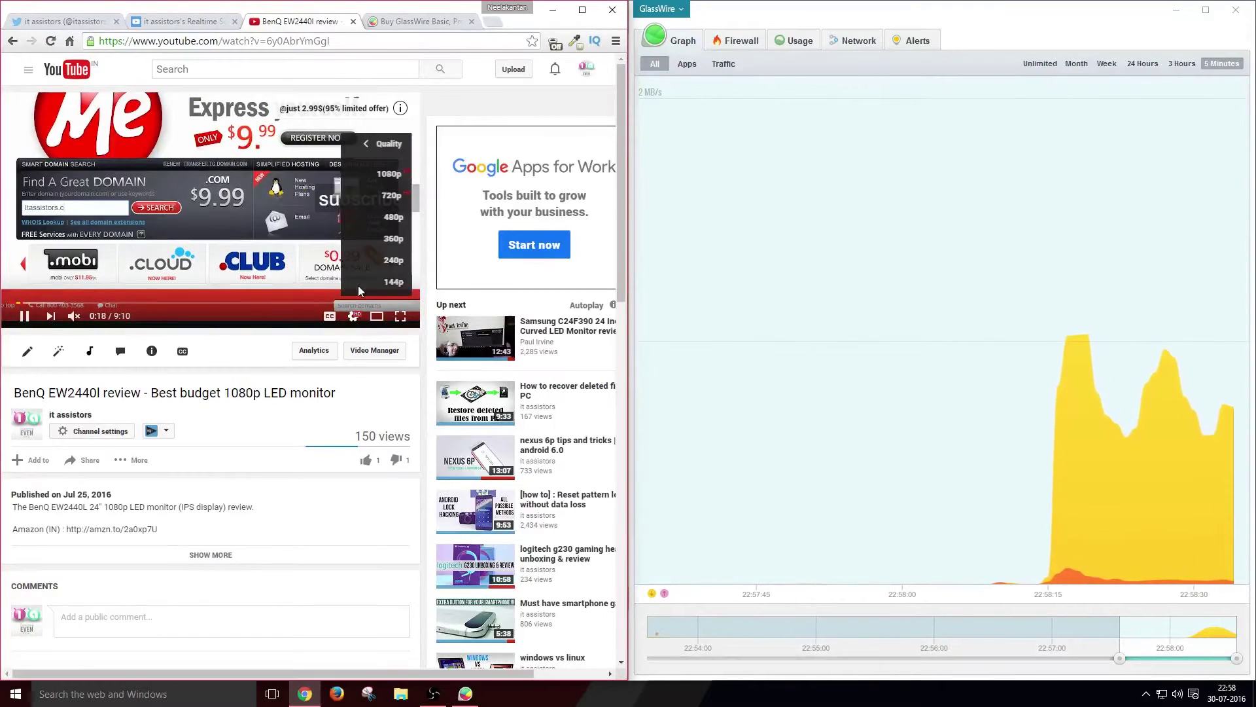
click(387, 194)
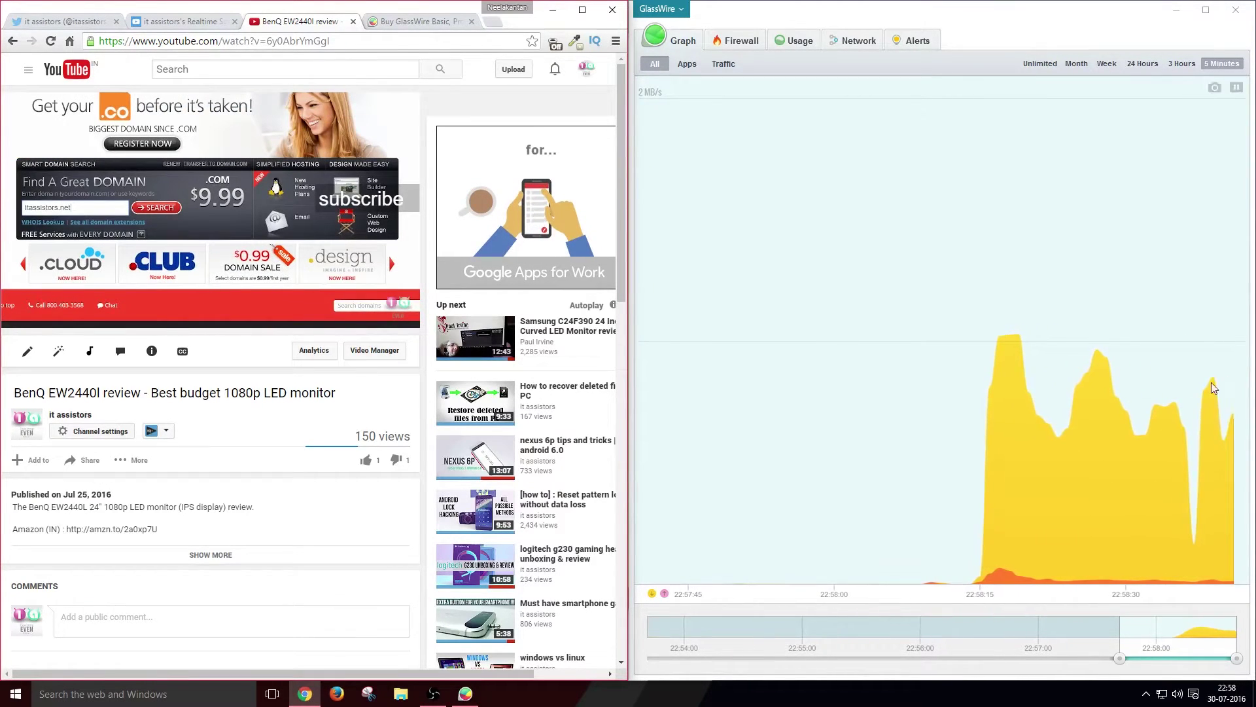
mouse_move(221, 273)
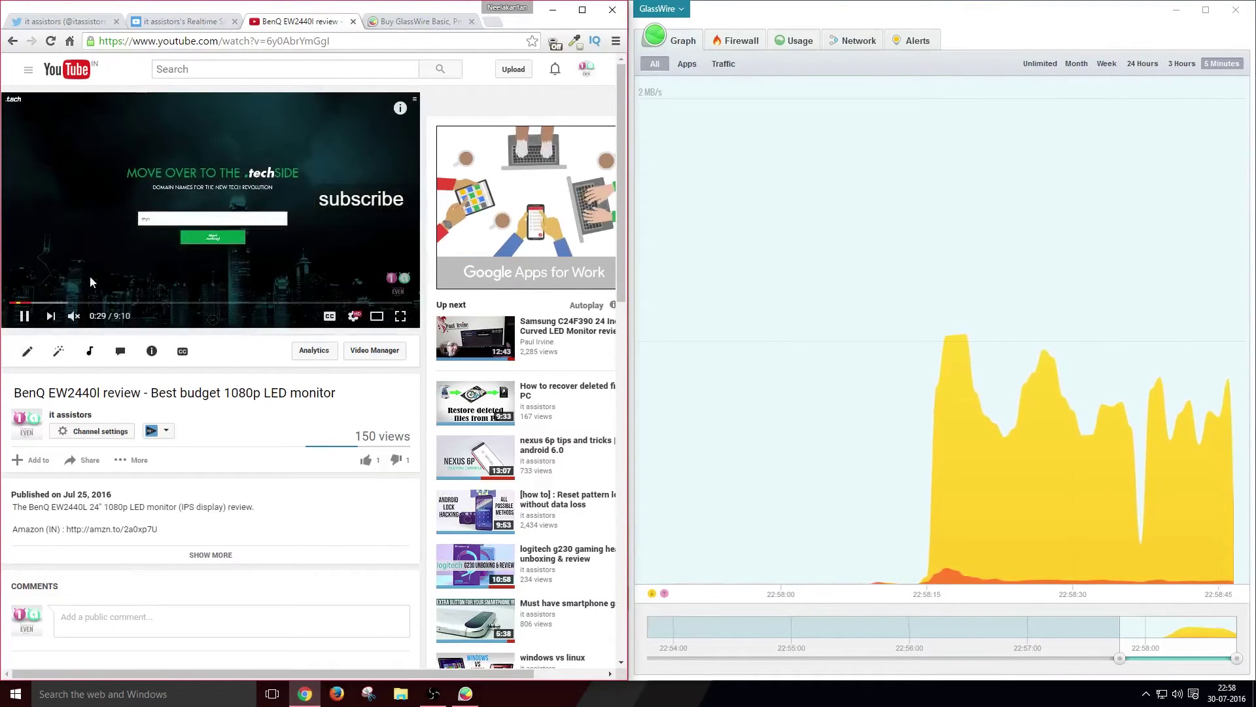
click(68, 303)
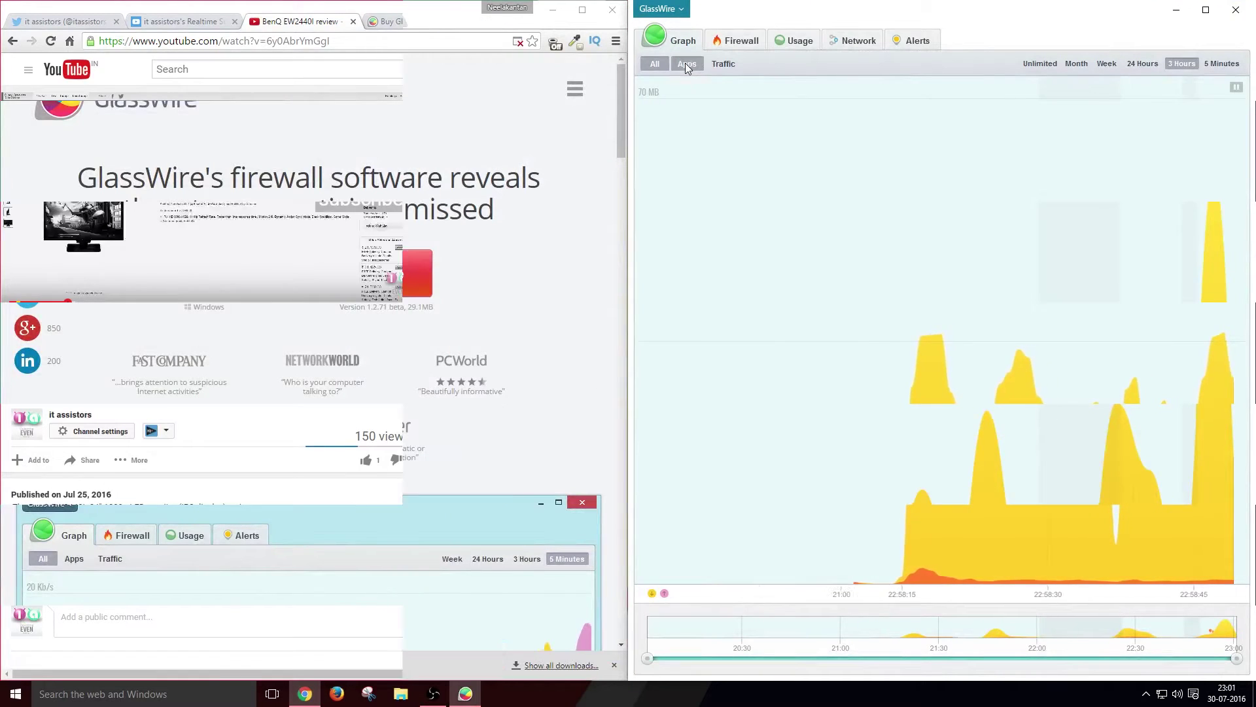
View the graph by app over 5 minutes, and by traffic type filtered to Hypertext Transfer Protocol over SSL/TLS (HTTPS)
click(685, 63)
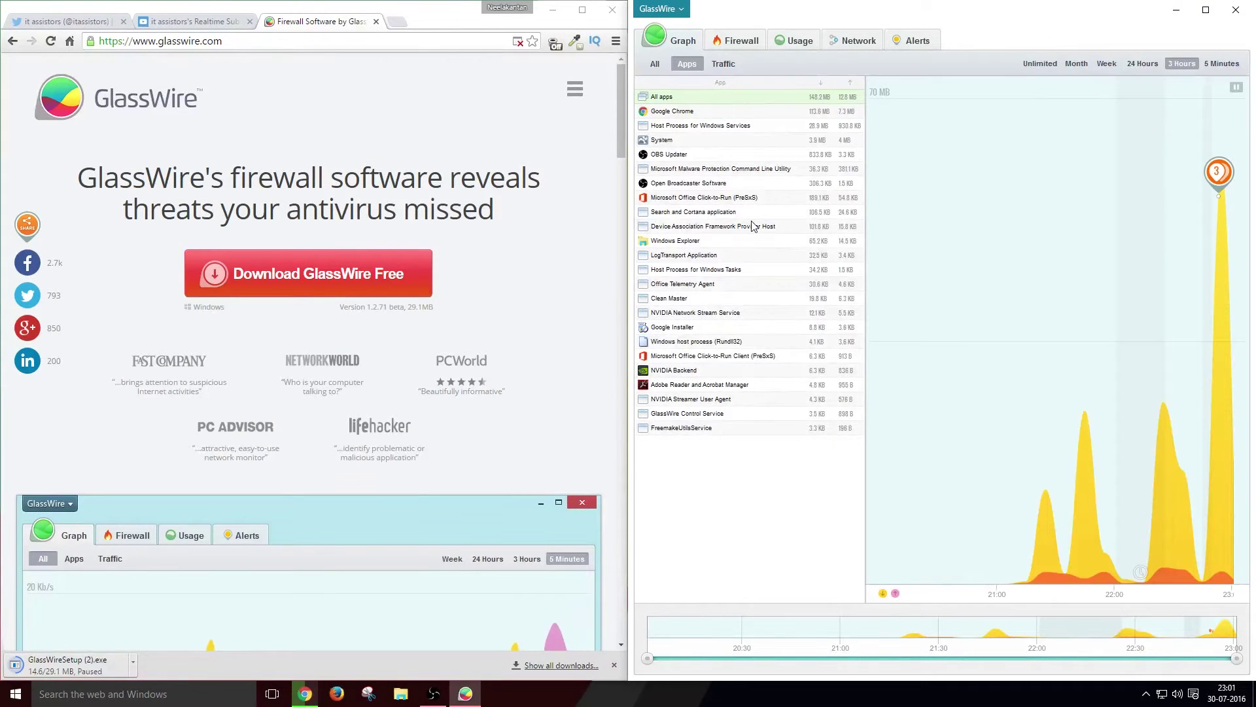
click(1227, 63)
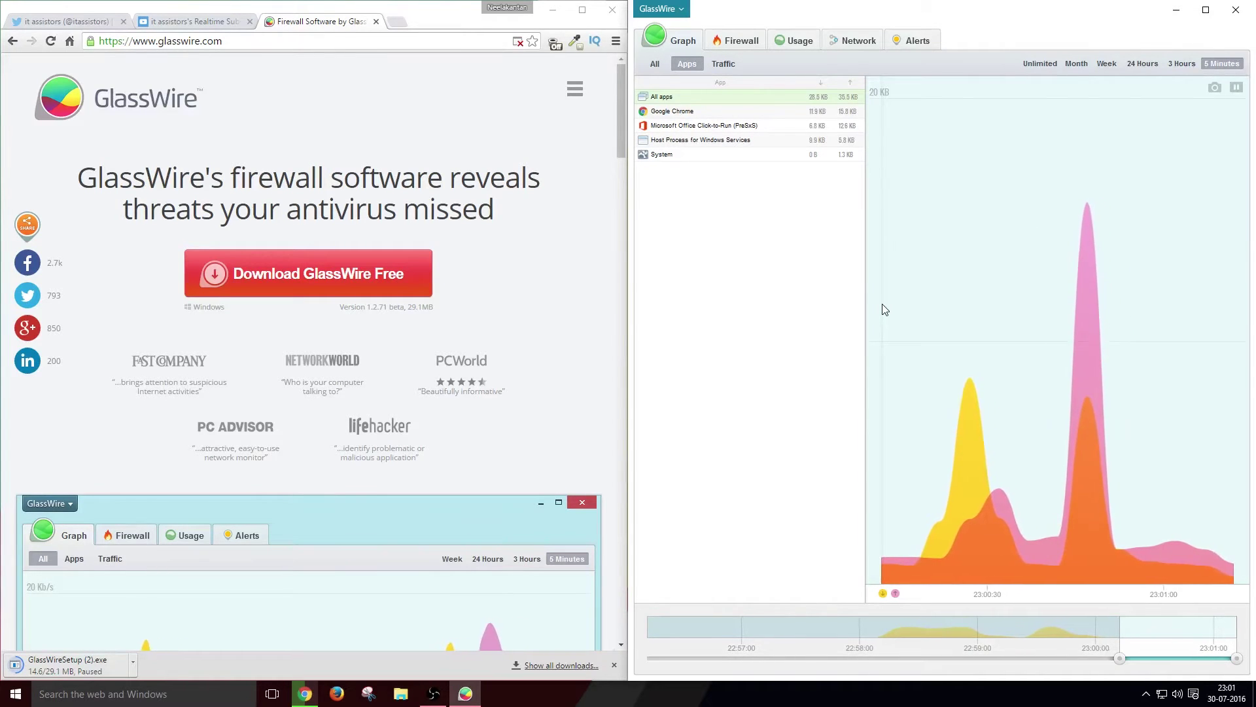
click(722, 63)
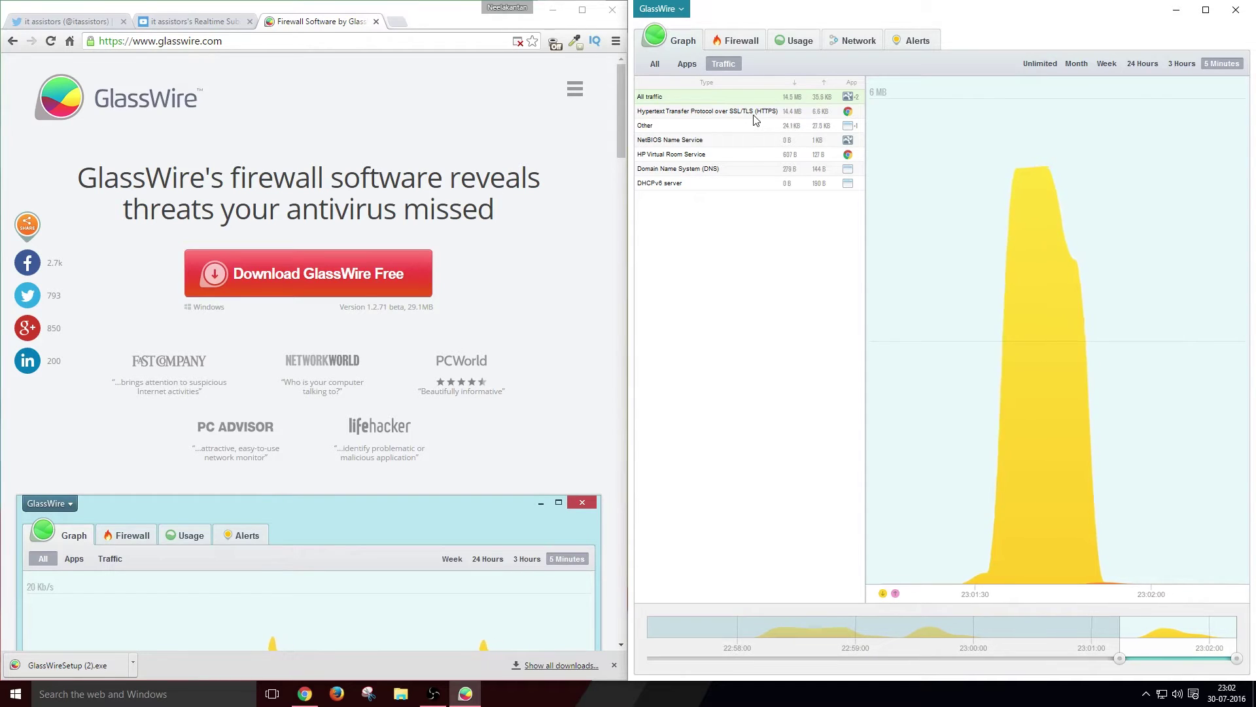
click(697, 110)
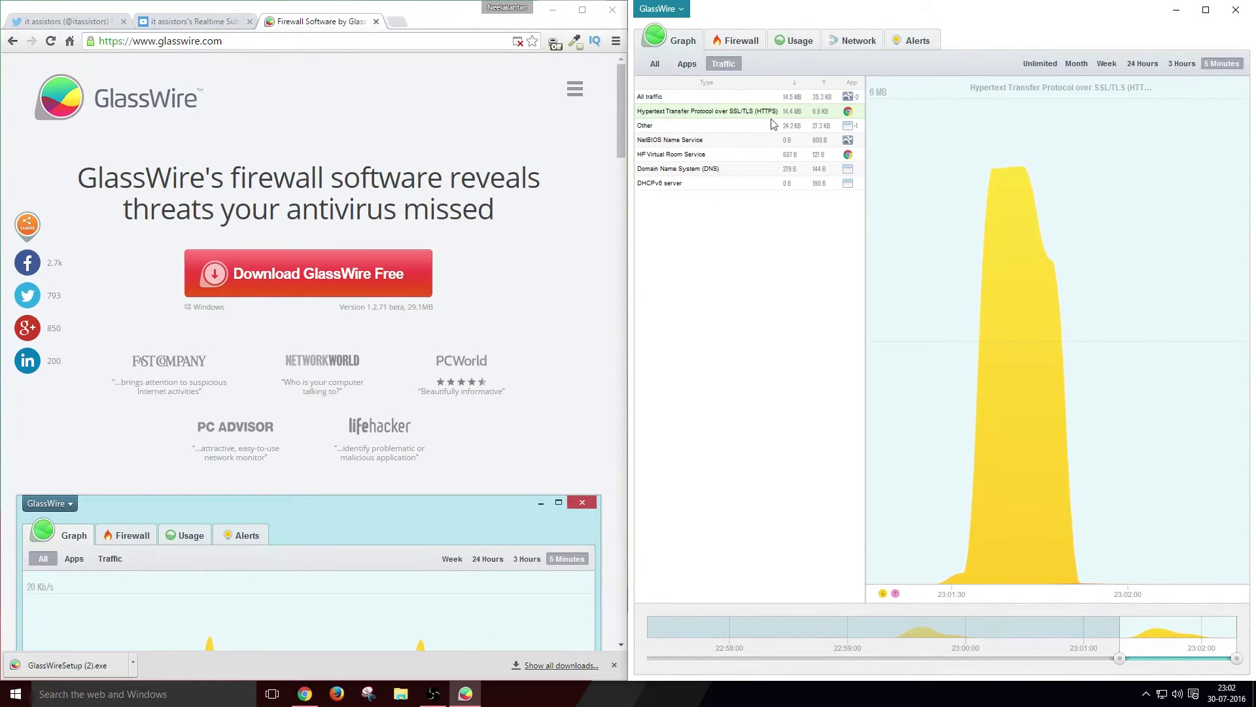
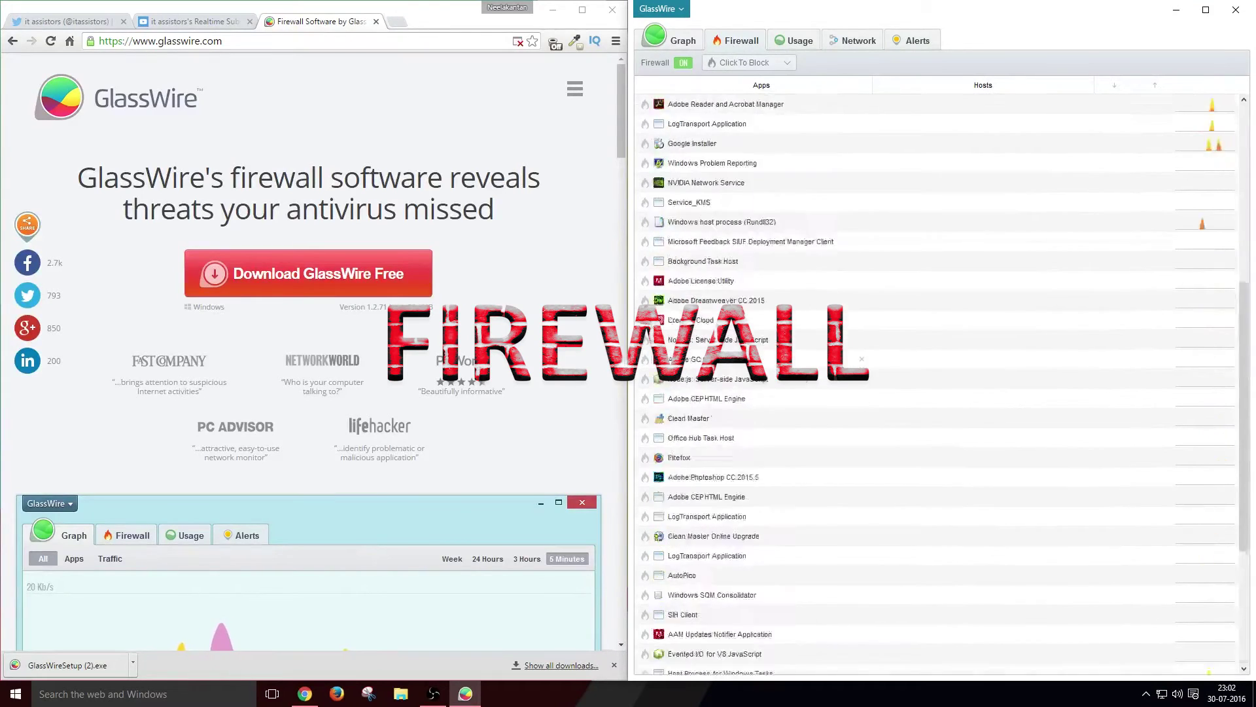
Examine the full list of apps in the firewall view, including their hosts and activity graphs
scroll(936, 379, up, 3)
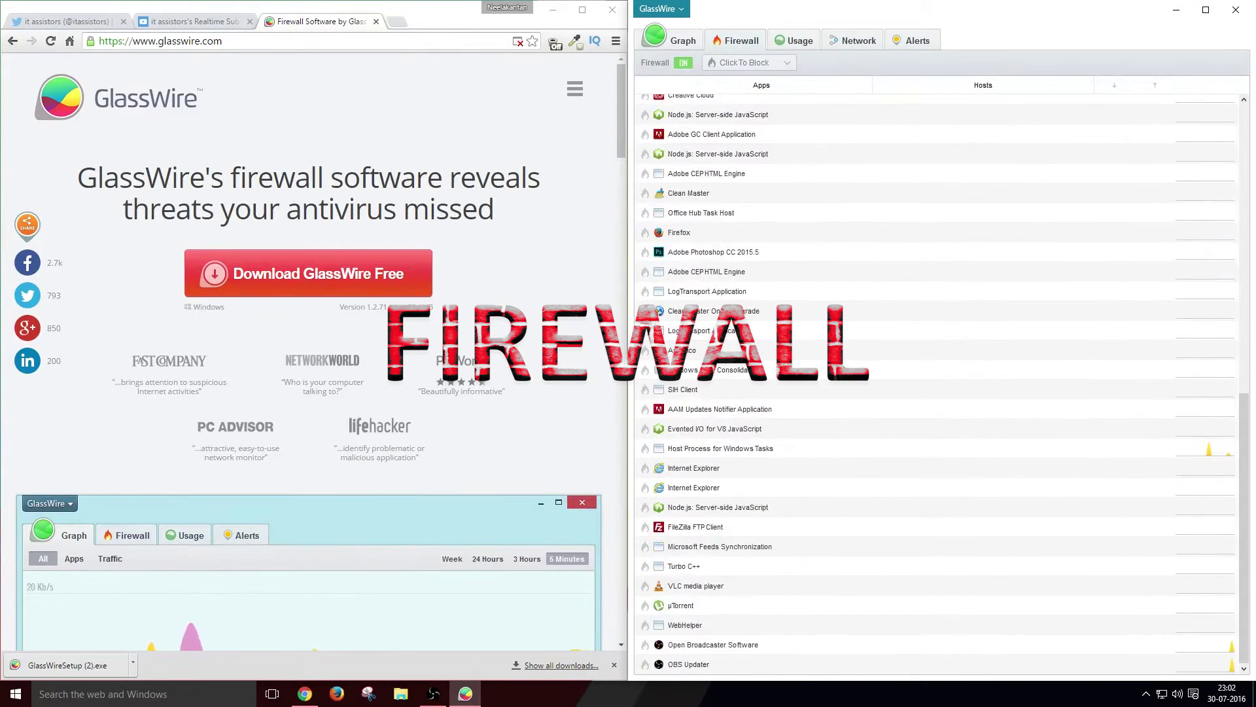
scroll(936, 380, up, 3)
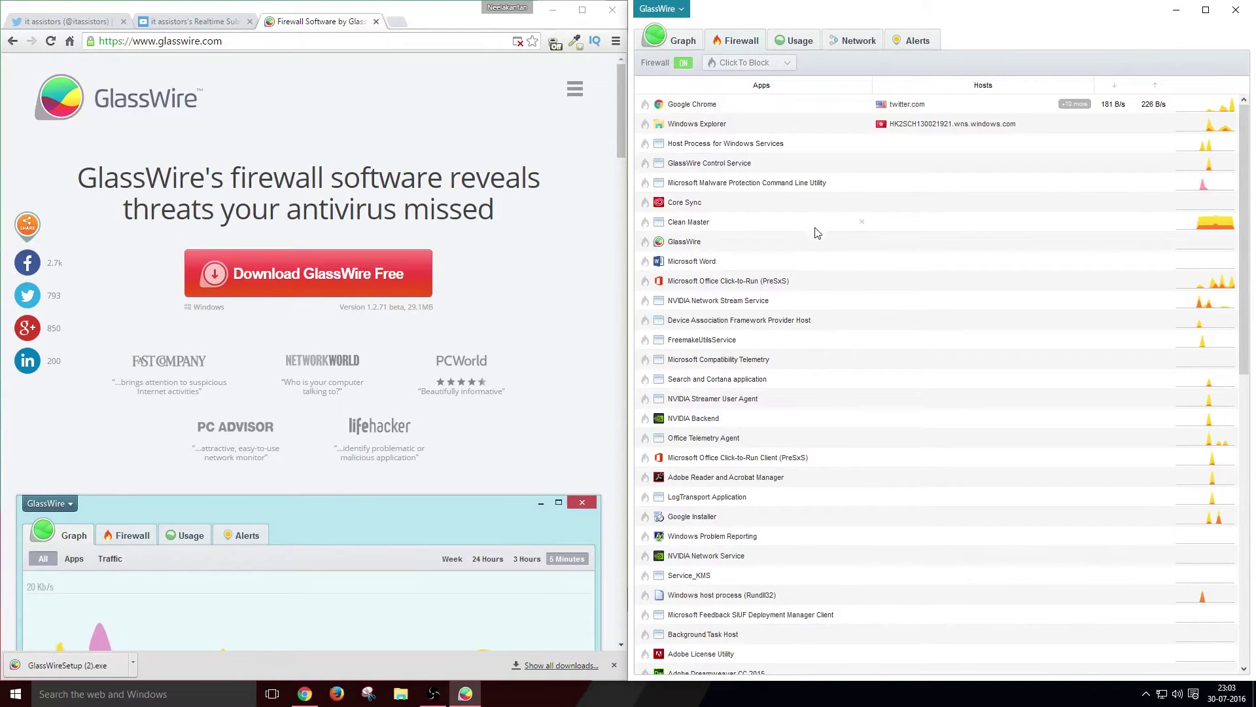
click(682, 66)
click(681, 65)
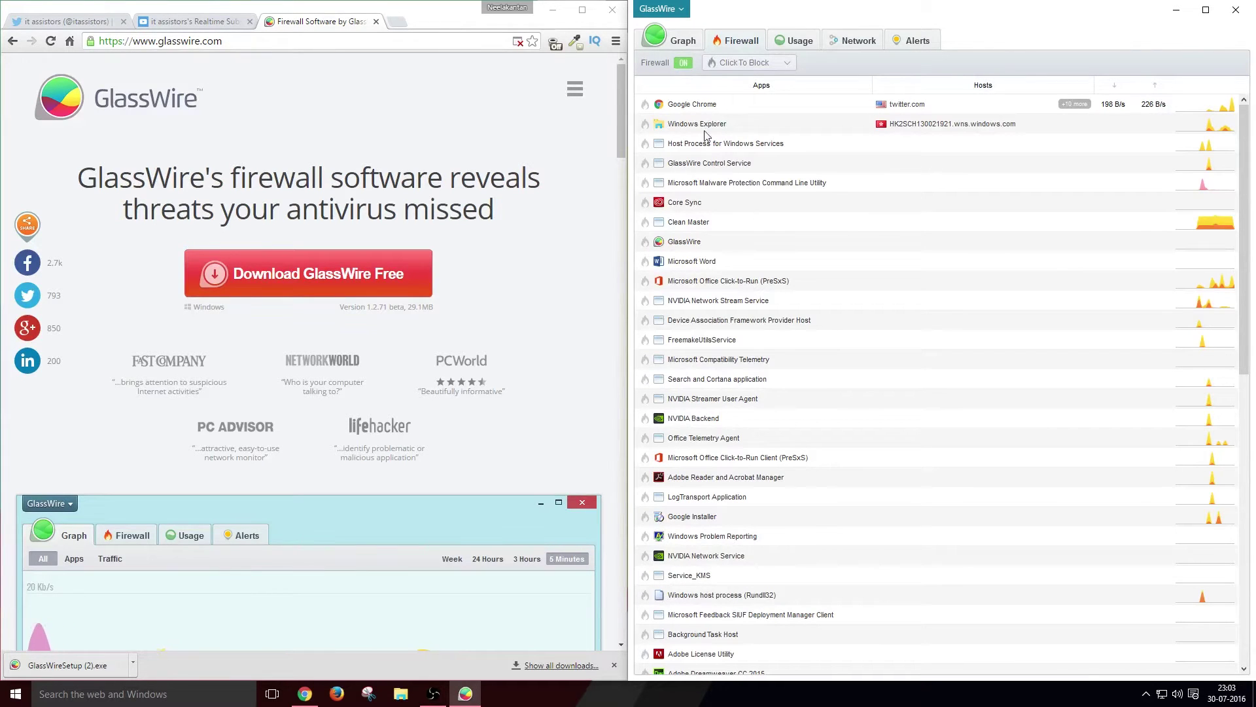
scroll(778, 426, down, 5)
scroll(779, 426, down, 5)
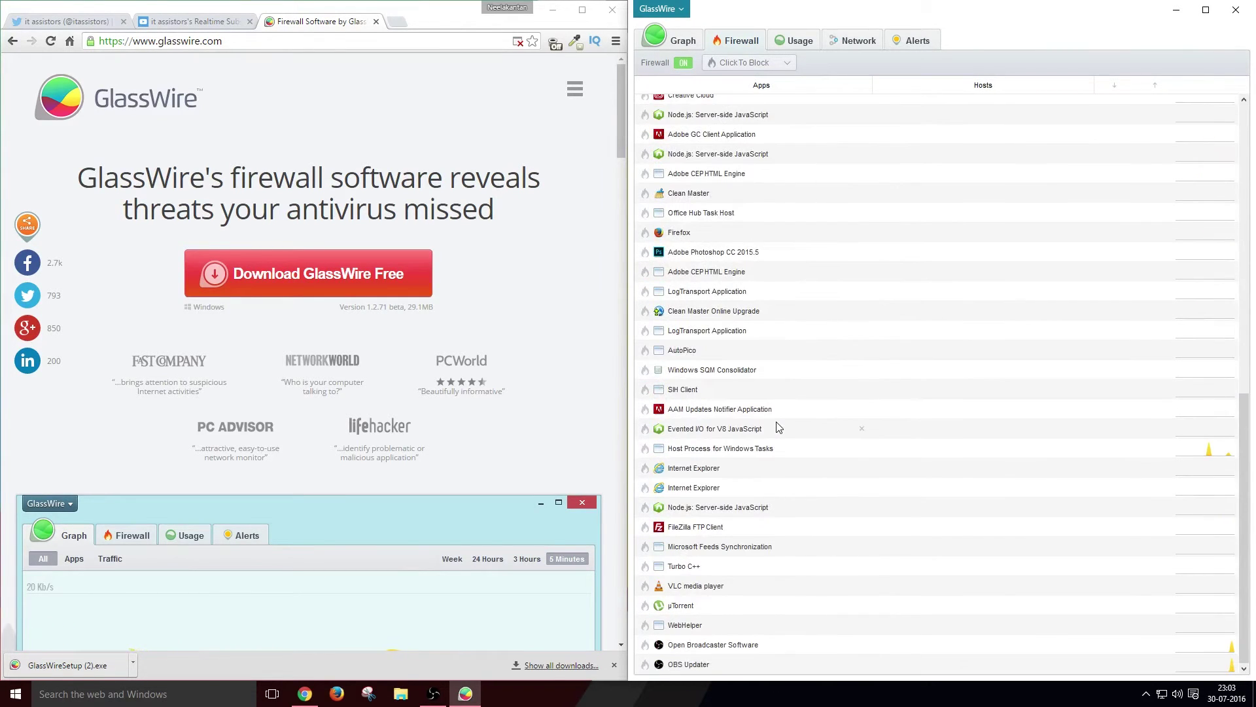
scroll(779, 426, up, 3)
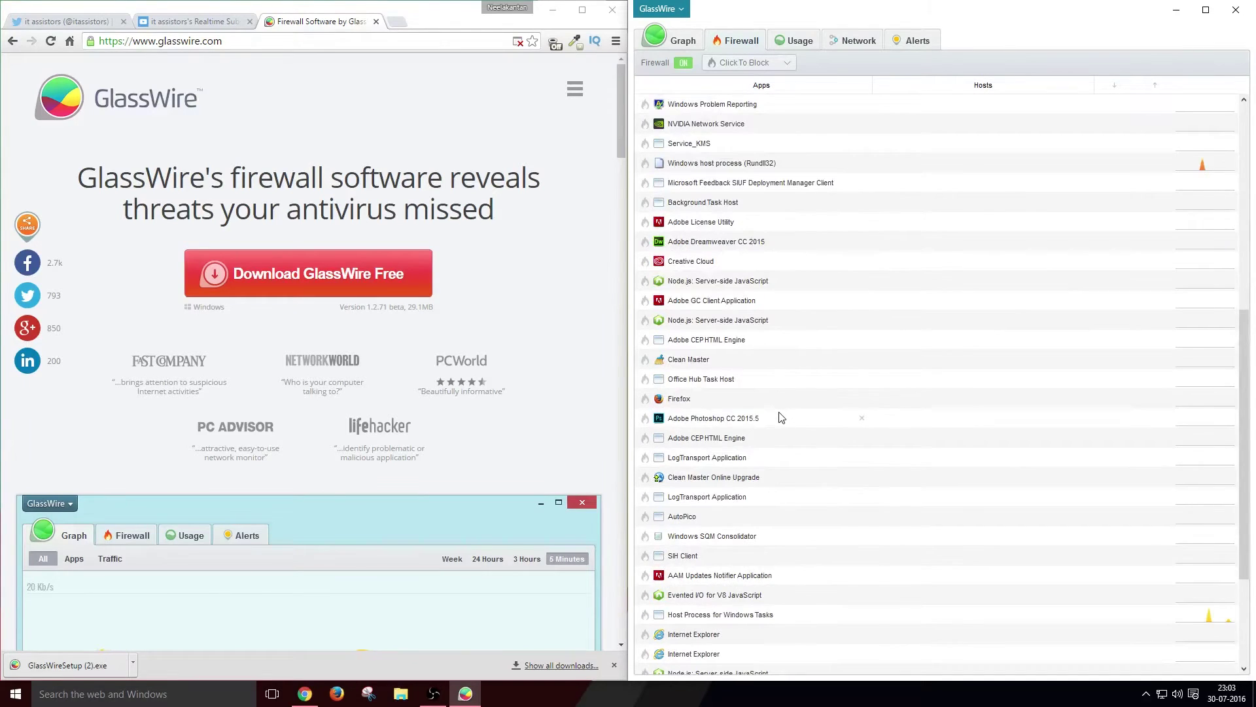
scroll(780, 417, up, 4)
scroll(766, 509, up, 3)
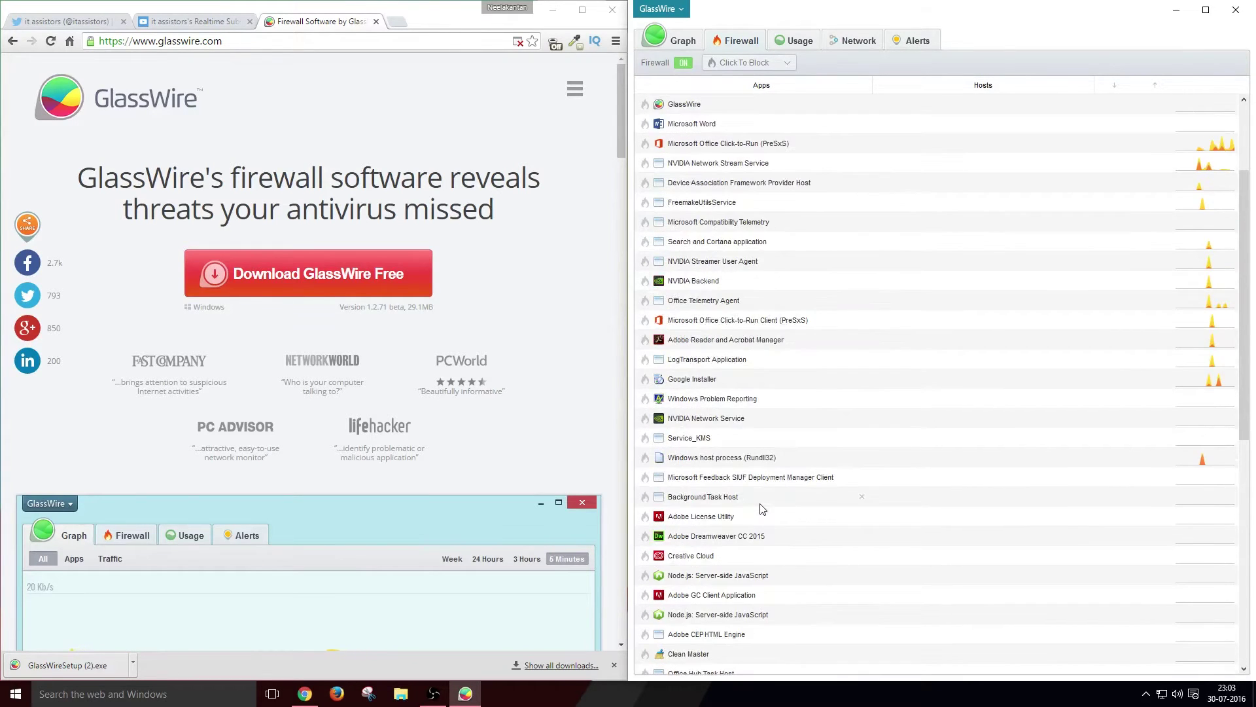
scroll(762, 509, up, 1)
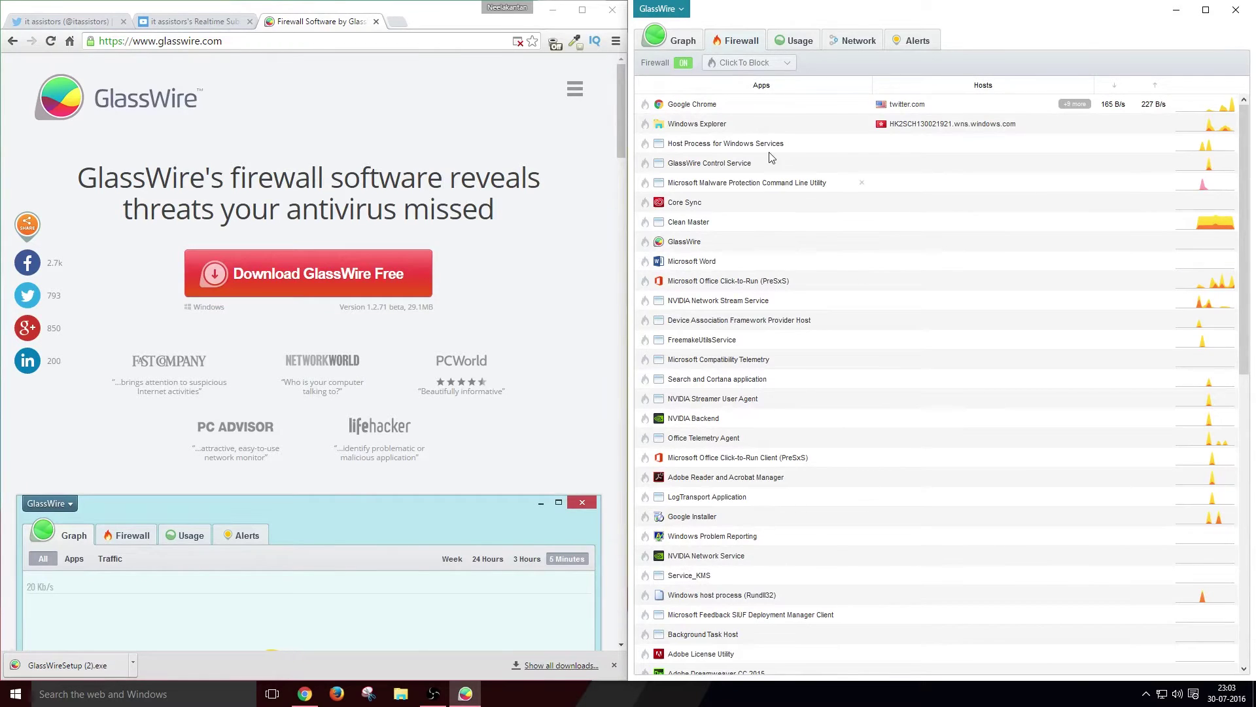
click(645, 106)
click(315, 164)
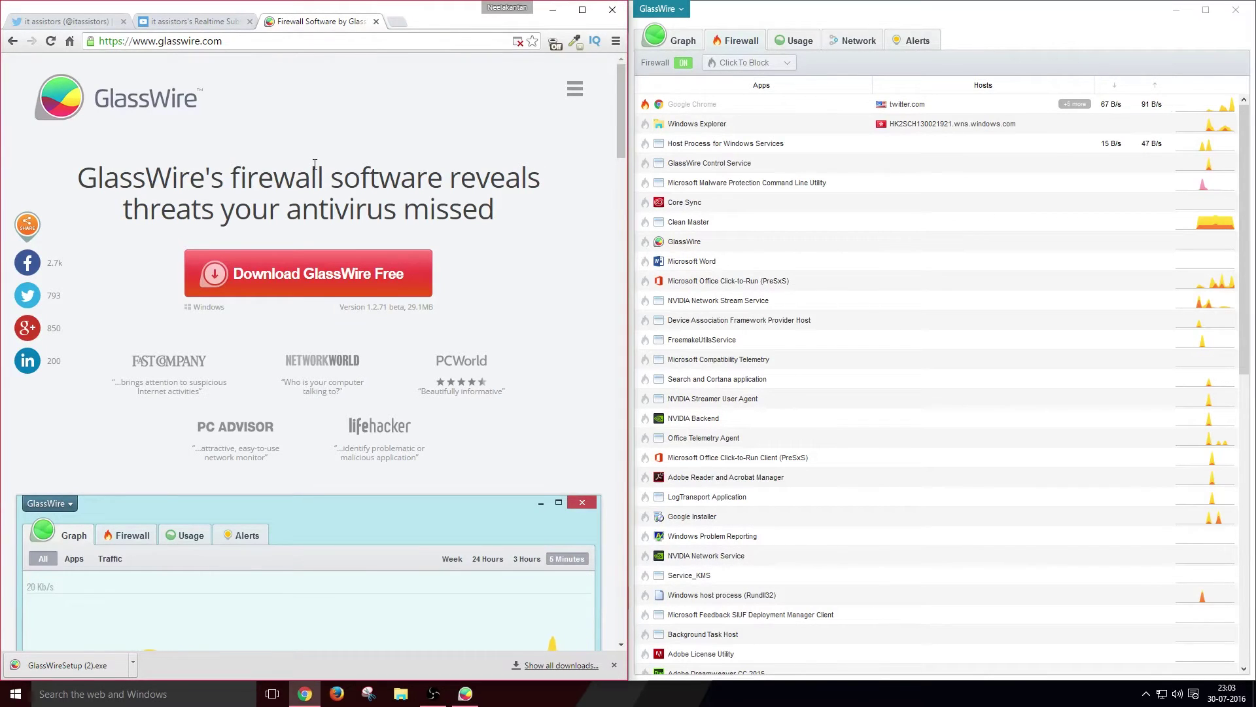
key(F5)
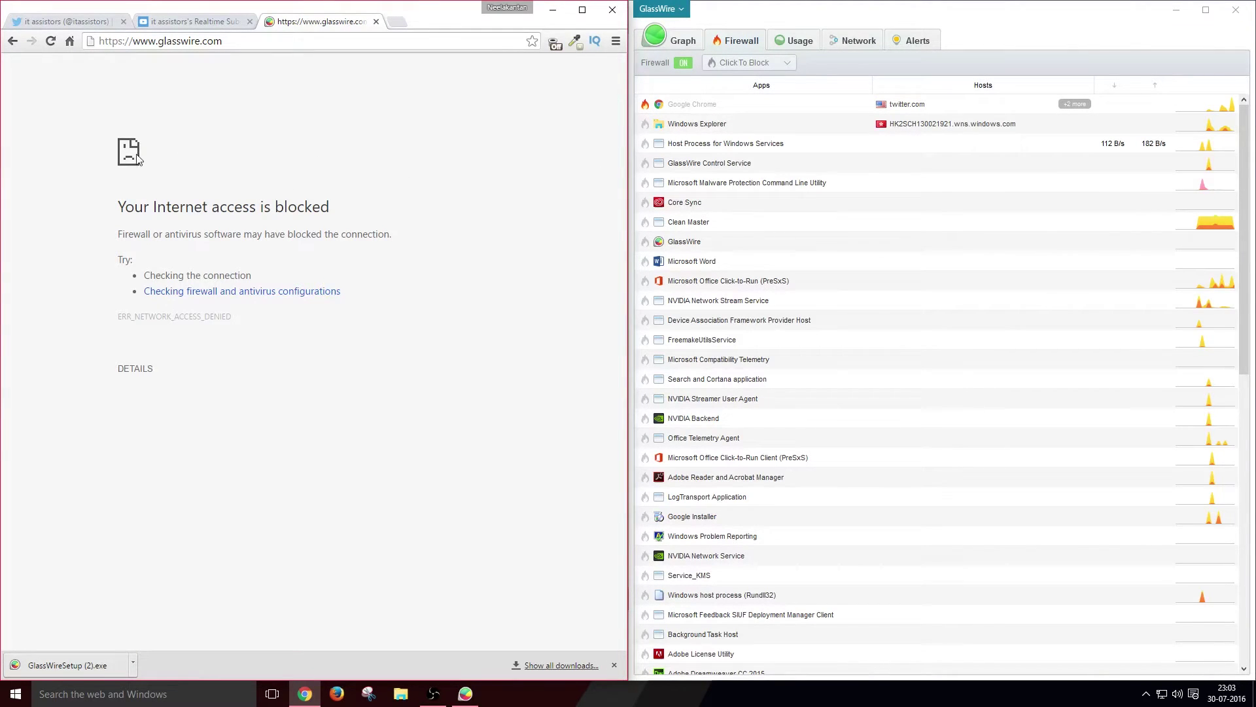
click(277, 42)
click(281, 45)
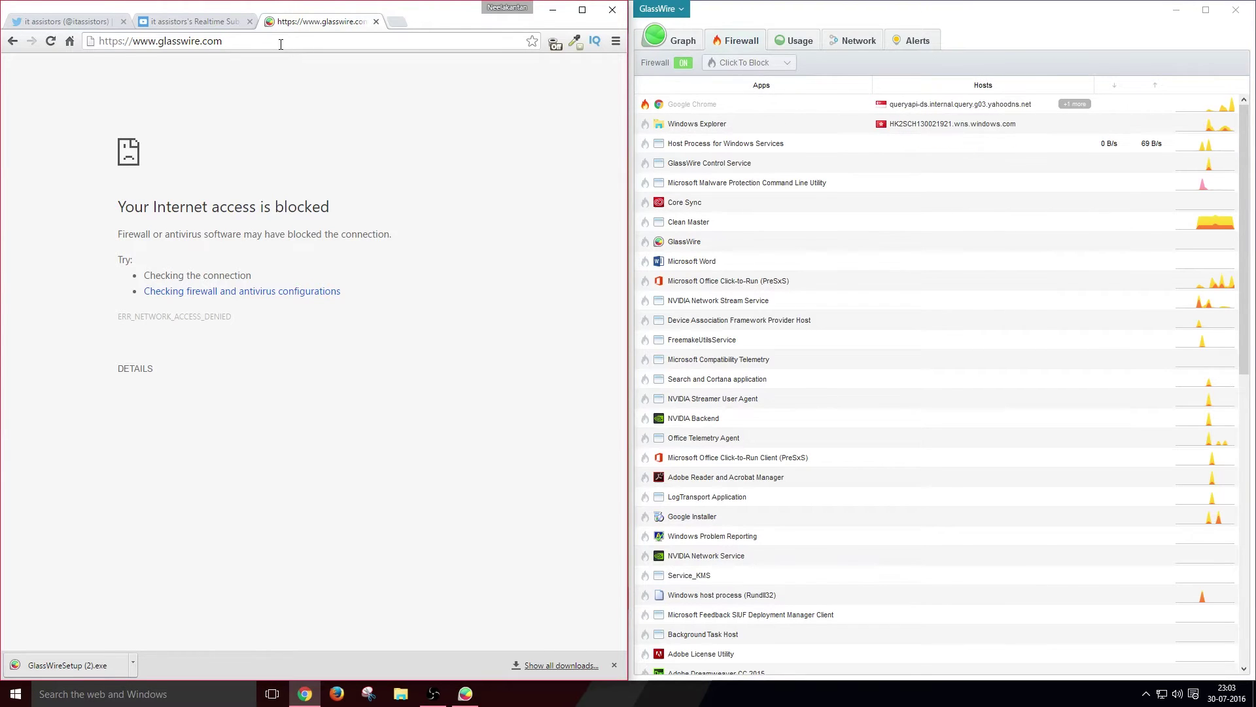
Check Chrome's other open tabs and a new tab for internet access, and close the new tab
click(173, 22)
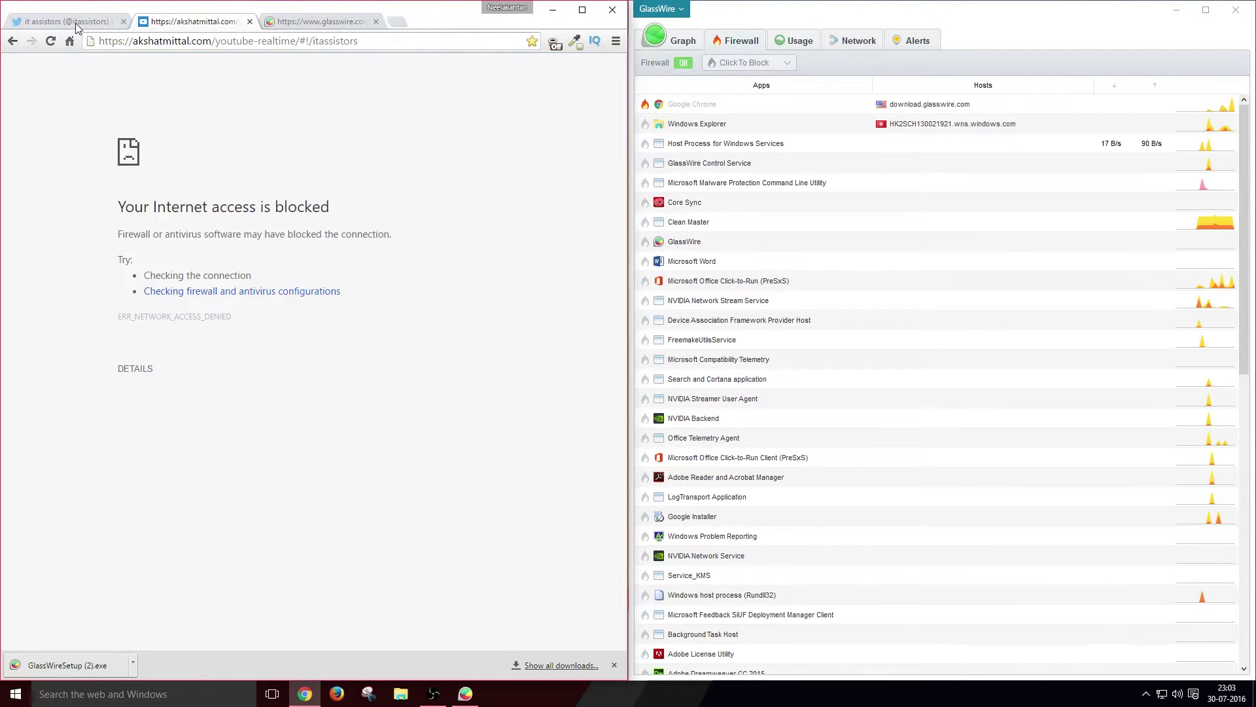
click(74, 21)
click(194, 38)
click(191, 22)
click(340, 20)
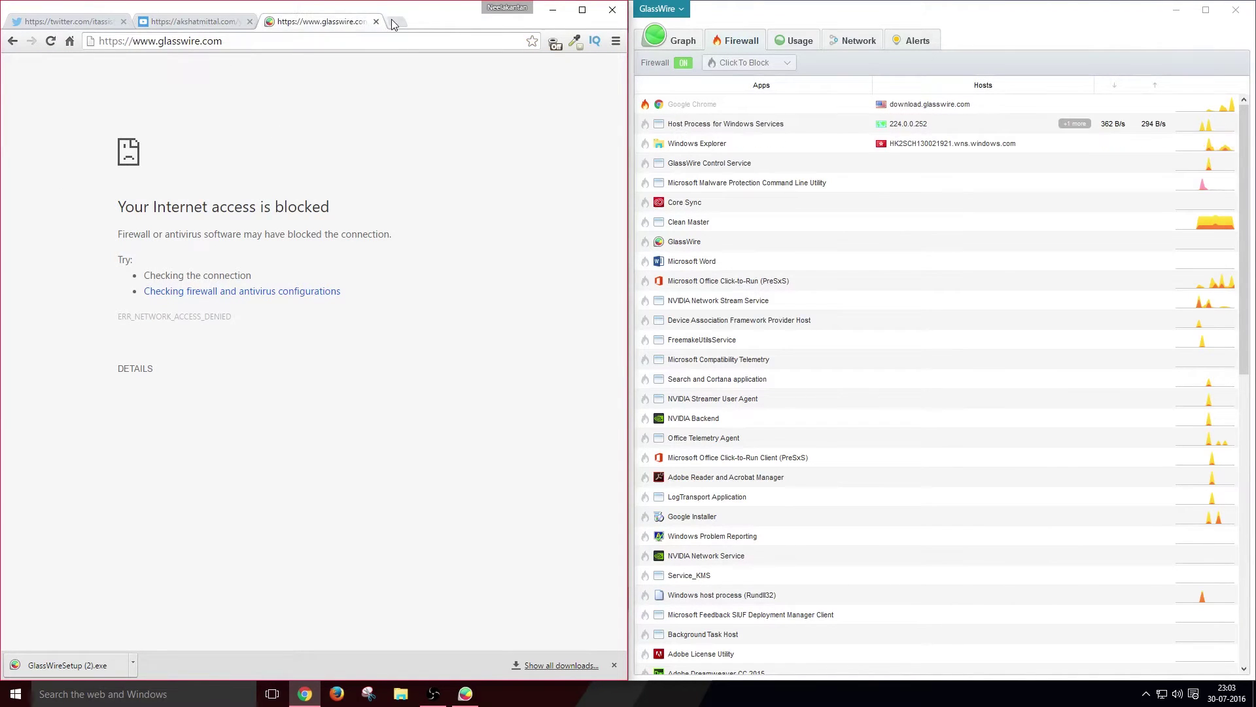
click(394, 23)
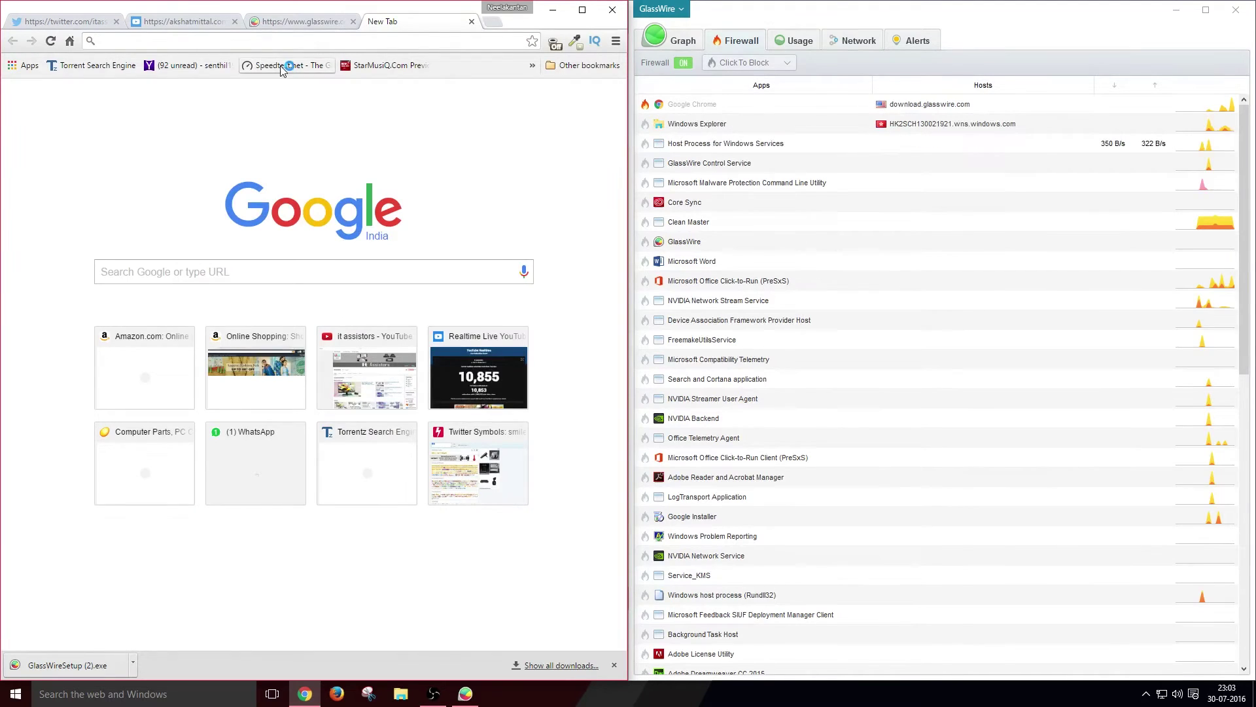
click(282, 13)
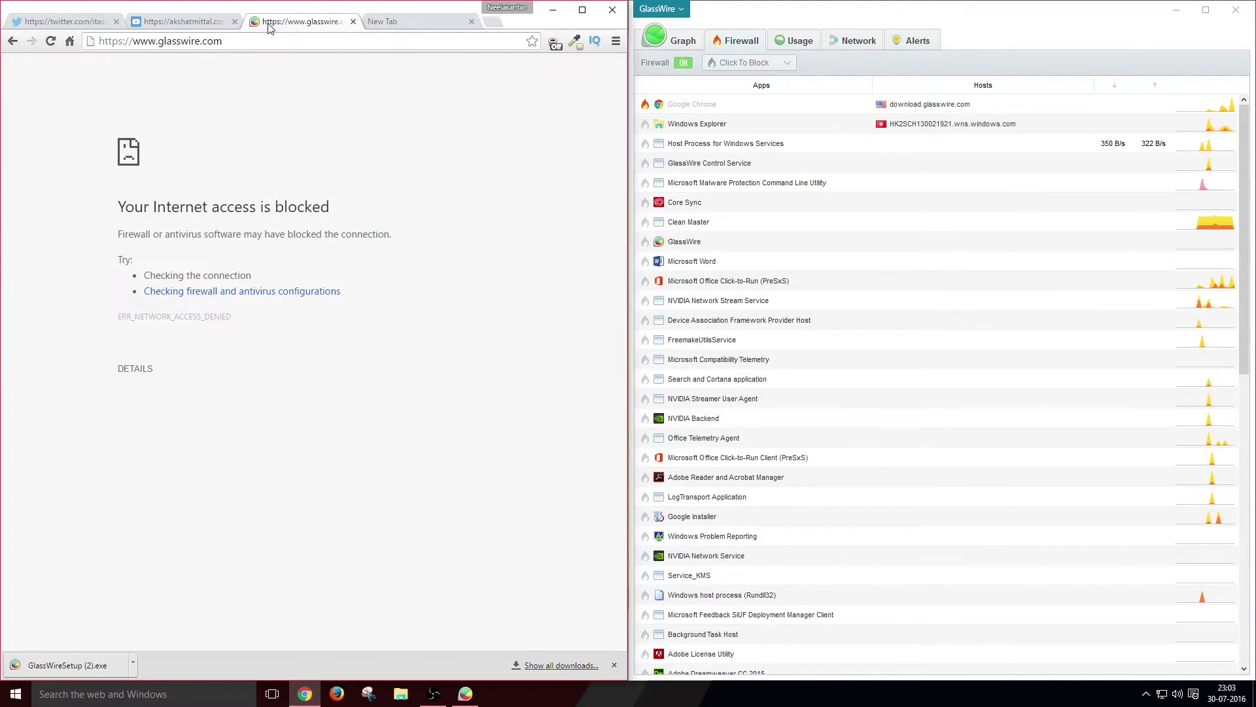
click(470, 23)
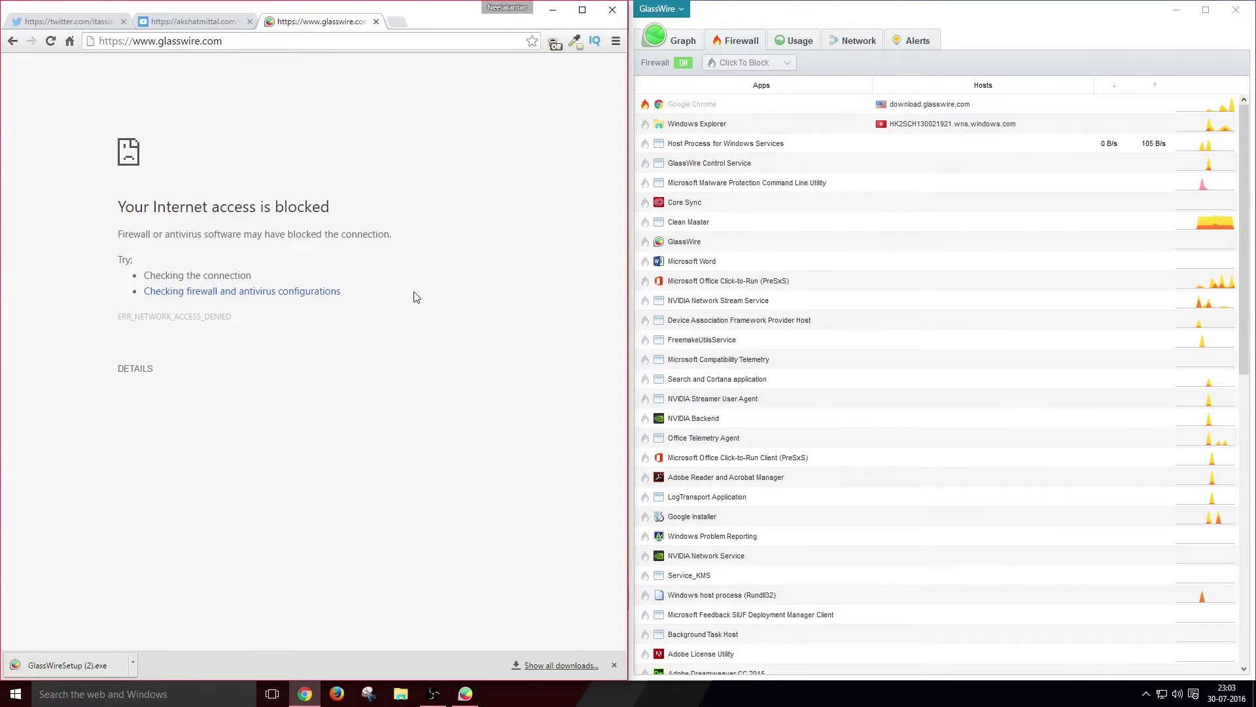
click(645, 104)
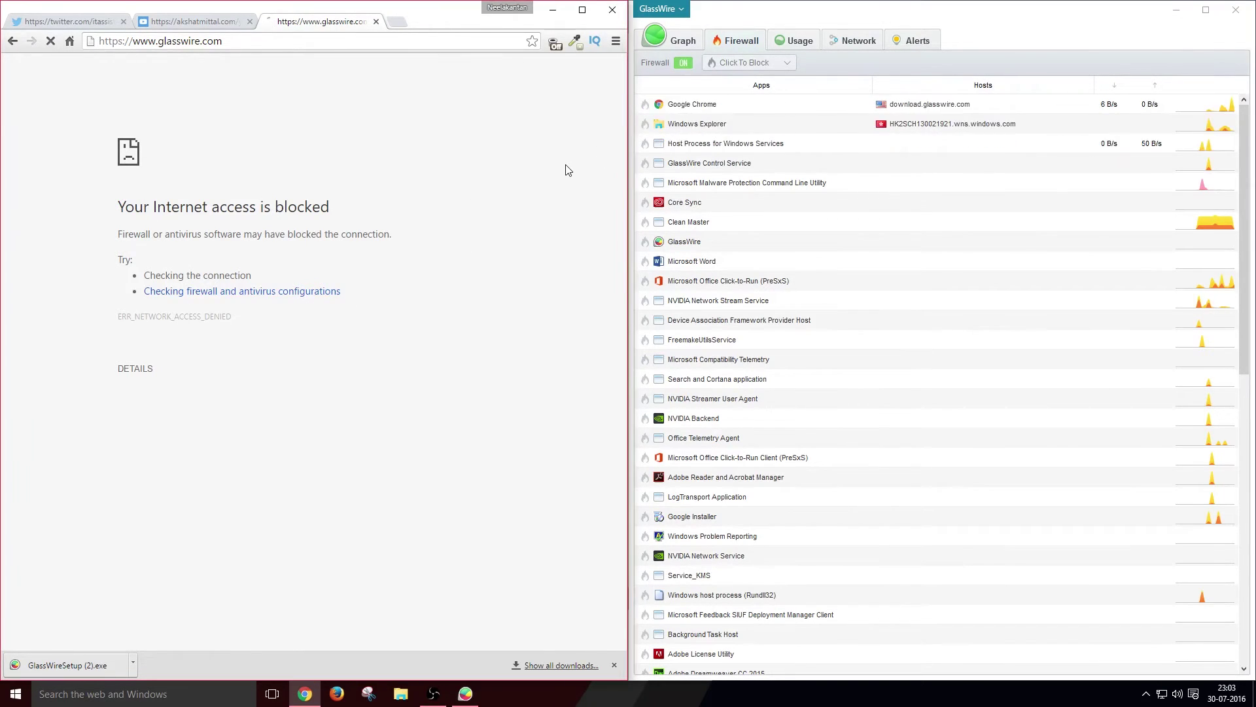
key(F5)
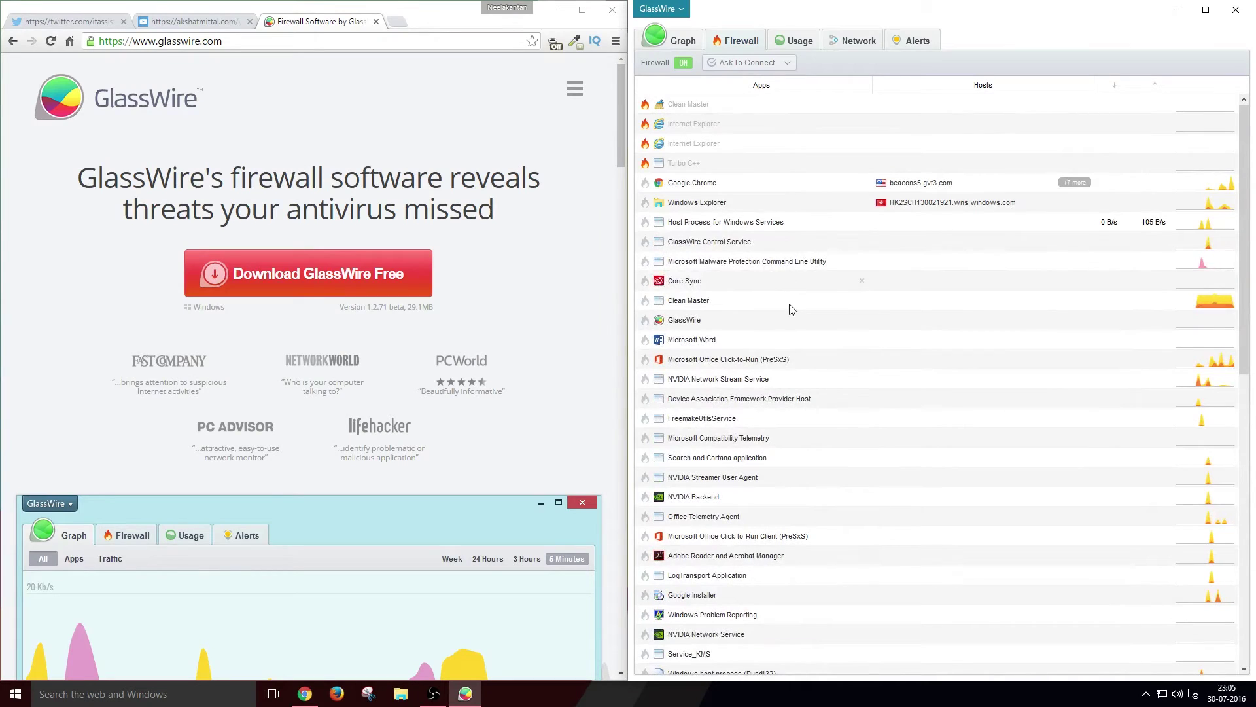
Inspect the hosts Google Chrome connects to, including the region and IP details of beacons5.gvt3.com
click(1063, 181)
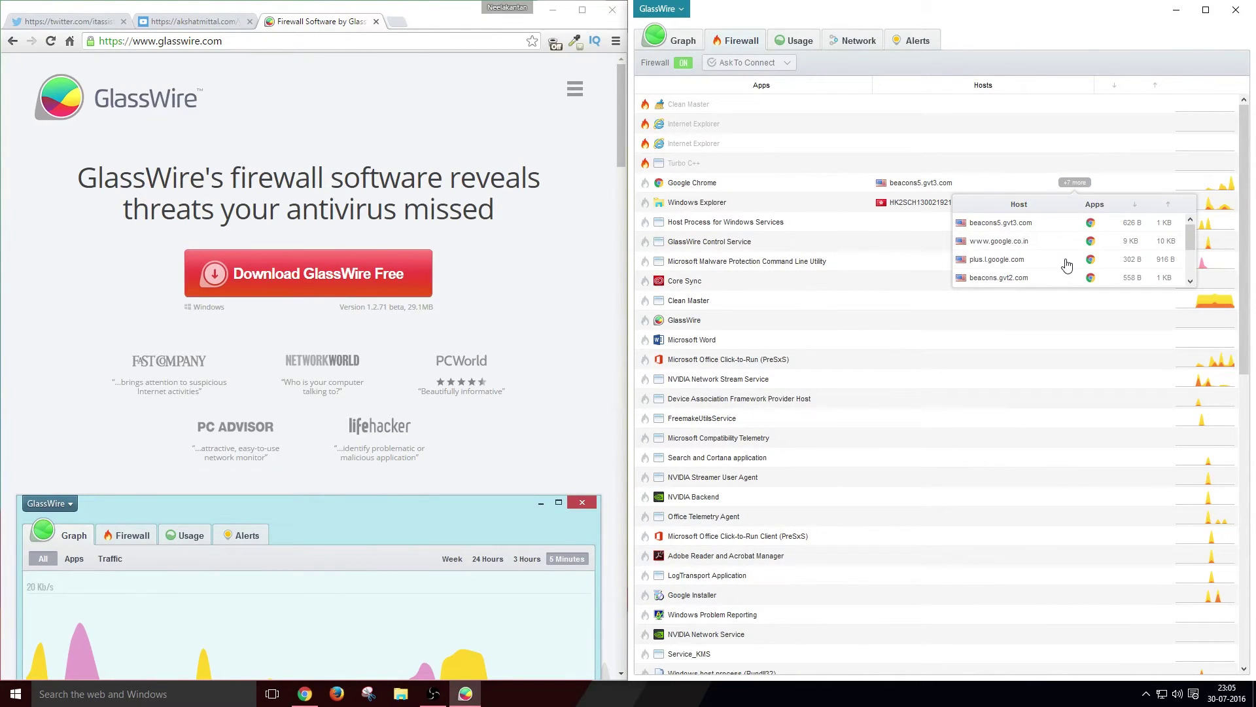
scroll(1071, 260, down, 2)
scroll(1070, 260, up, 2)
scroll(1073, 259, down, 2)
scroll(1073, 259, up, 2)
click(1019, 227)
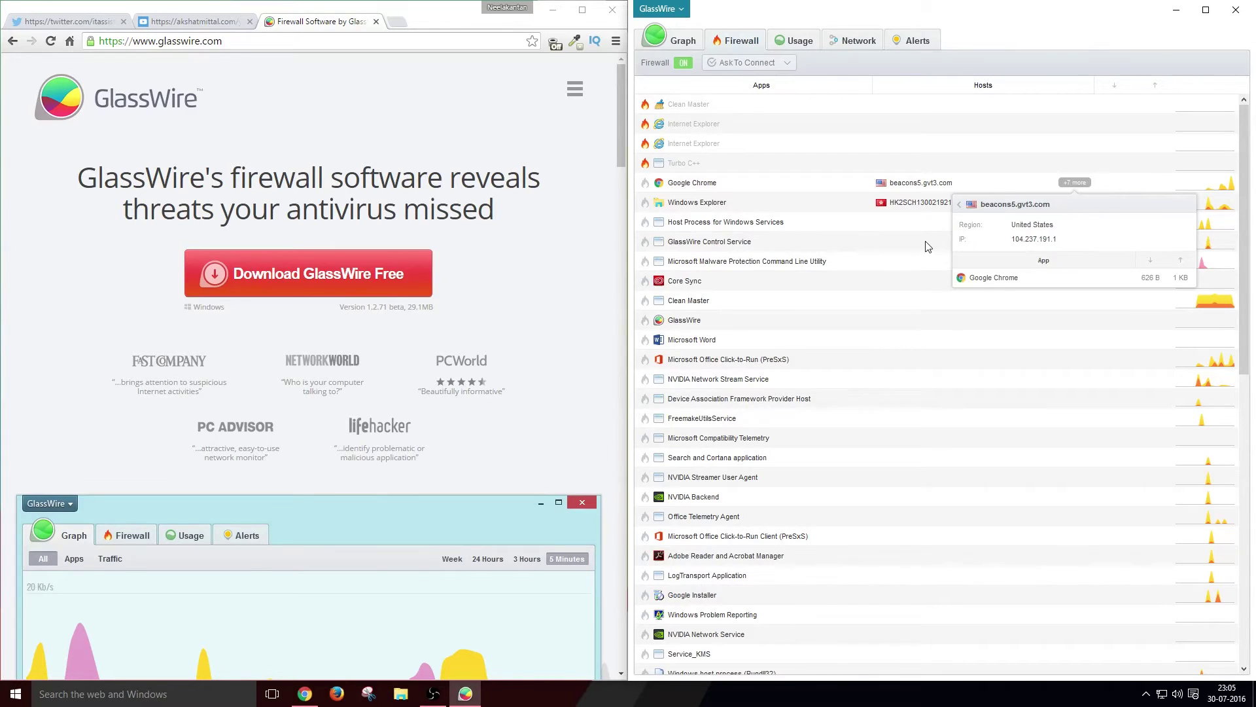
click(1074, 183)
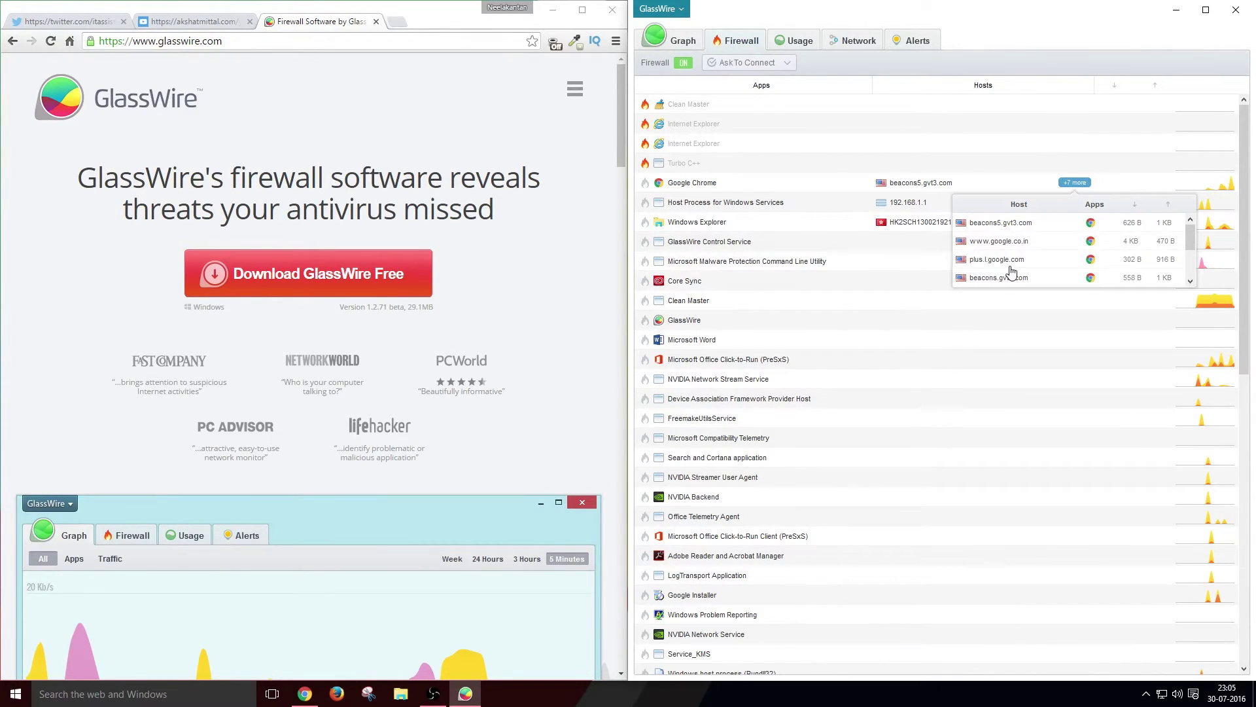
click(1074, 183)
scroll(1024, 261, down, 2)
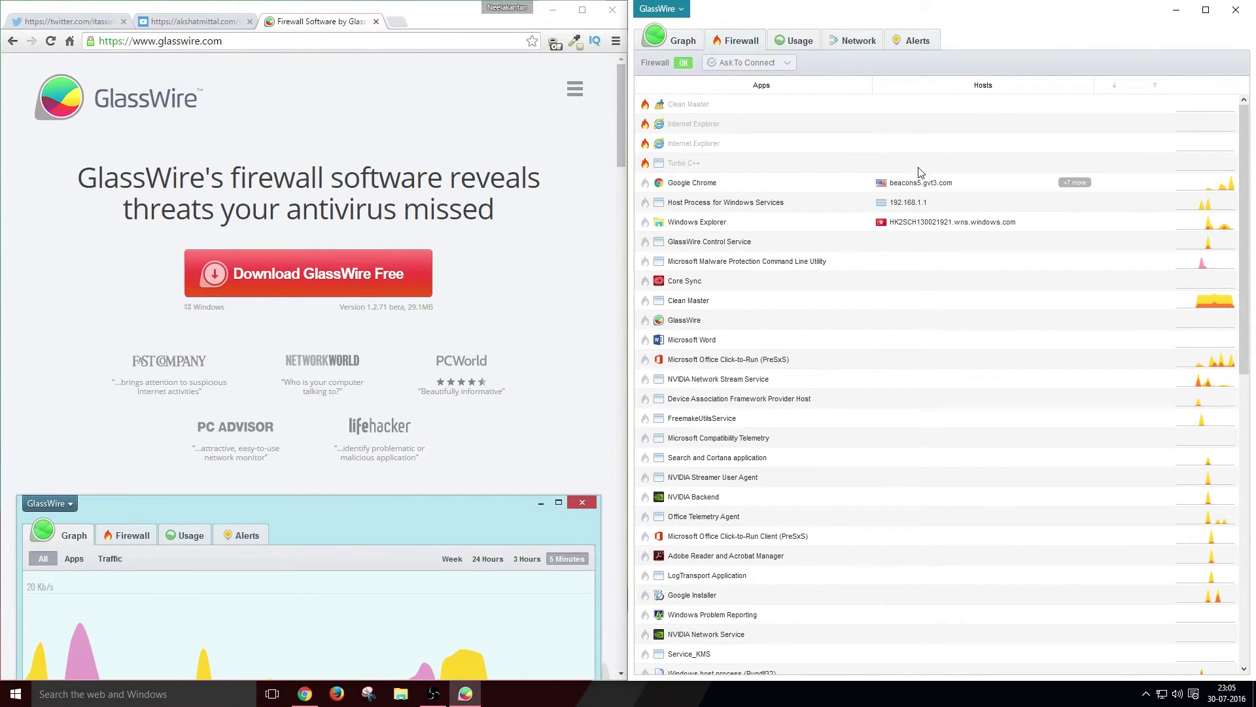
mouse_move(883, 189)
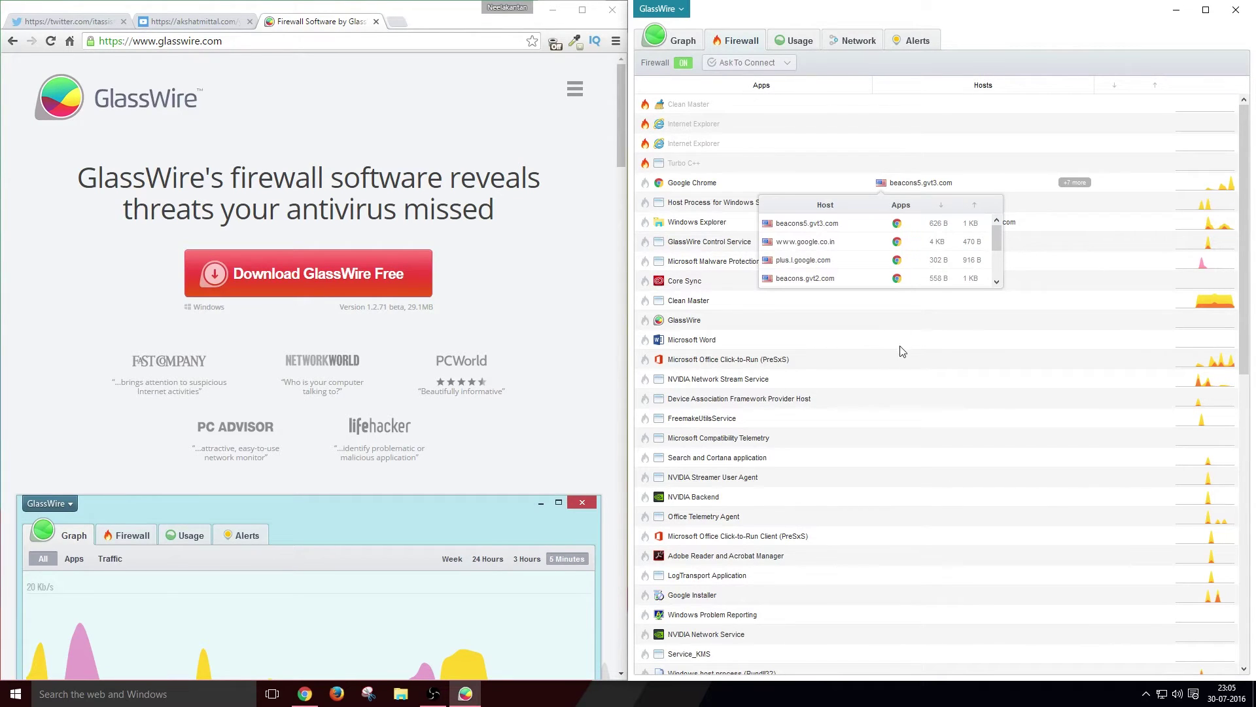
mouse_move(883, 227)
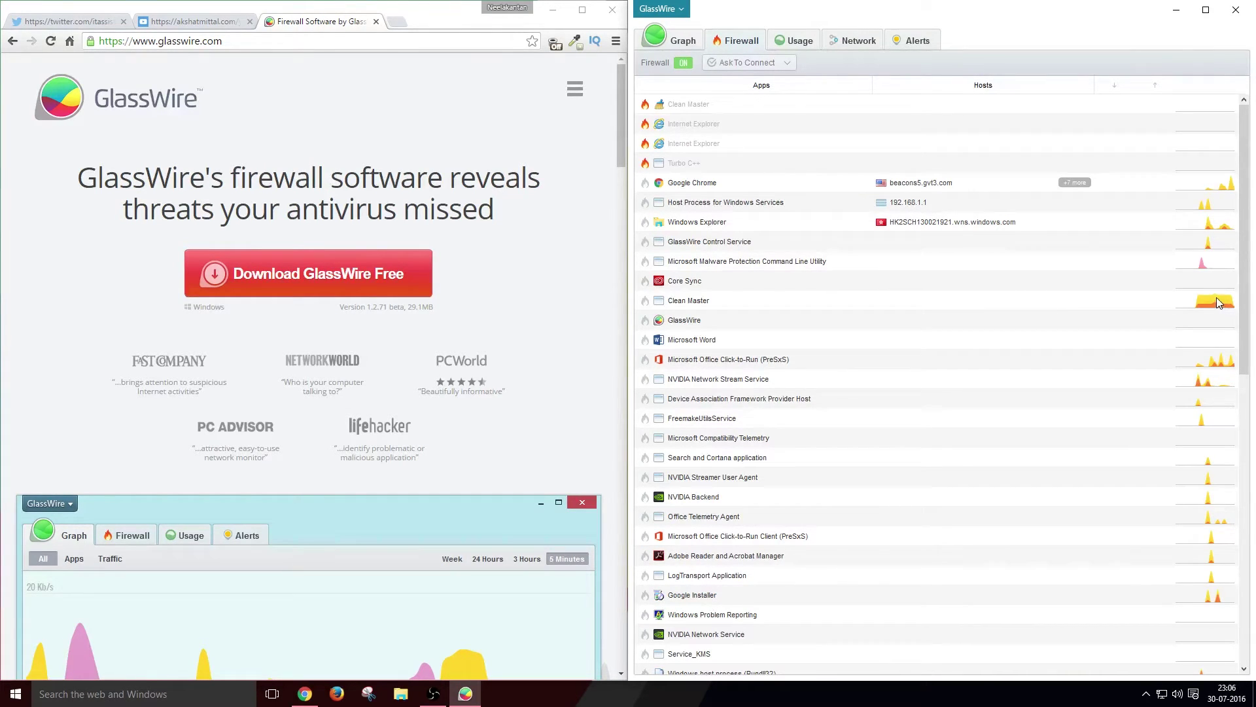
Block the Clean Master app with the heavy traffic graph in the firewall, and show the data usage overview
click(647, 302)
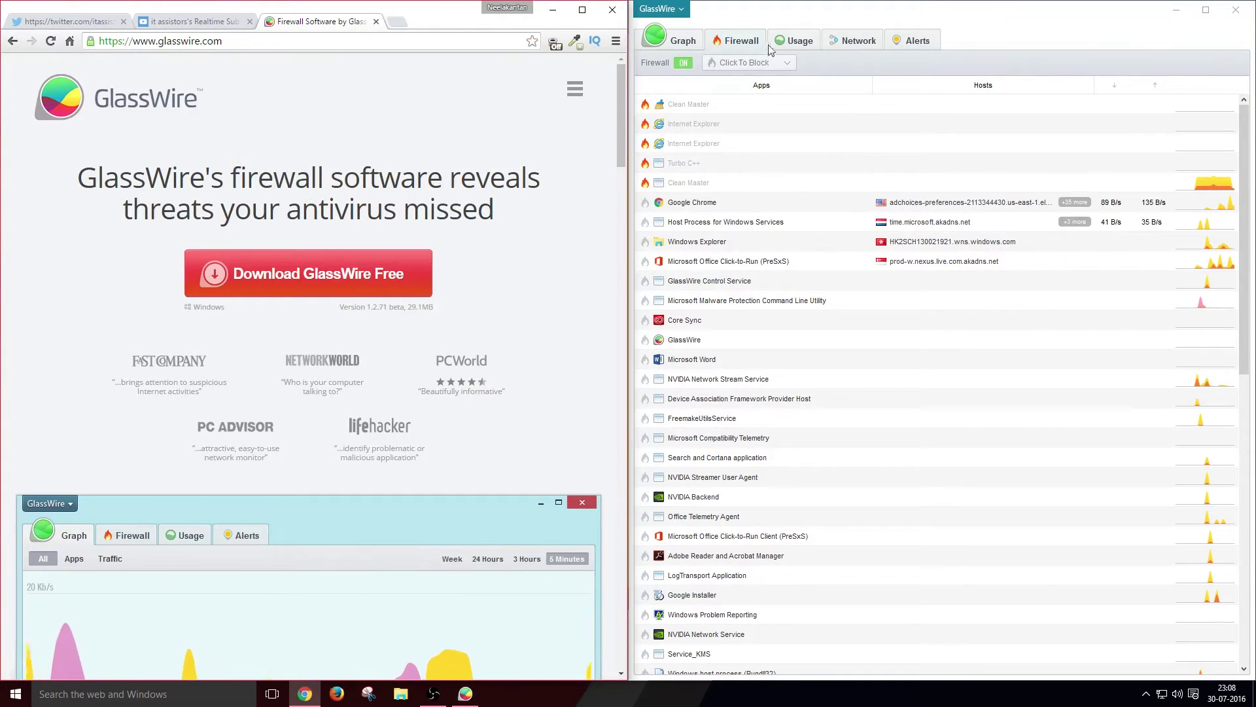
click(783, 42)
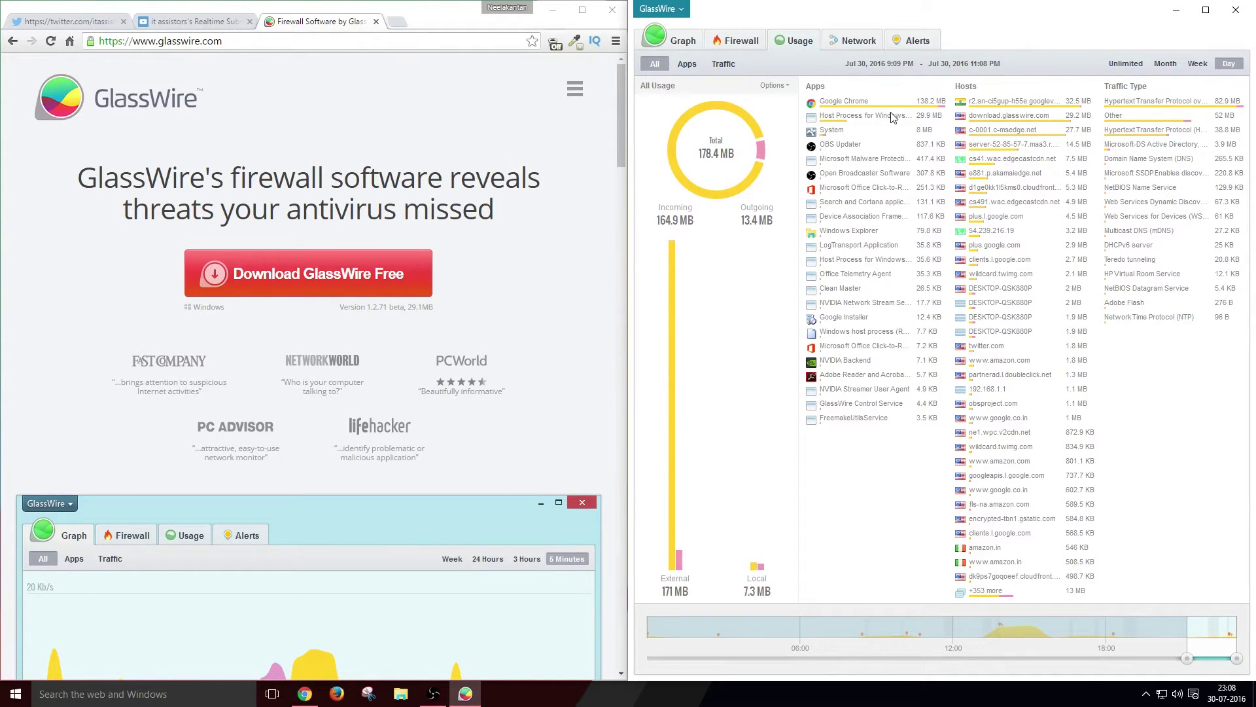
Inspect the usage details of OBS Updater and Open Broadcaster Software, including the latter's info, hosts and alerts
mouse_move(888, 104)
mouse_move(995, 106)
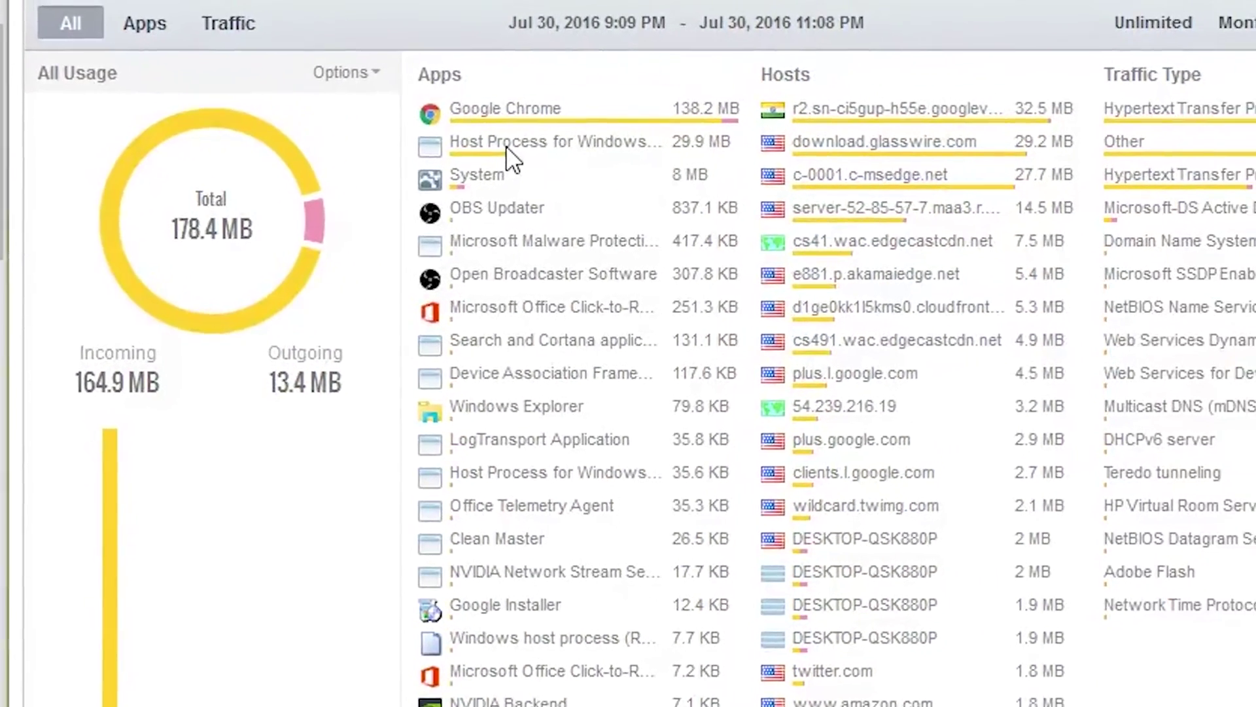
click(591, 133)
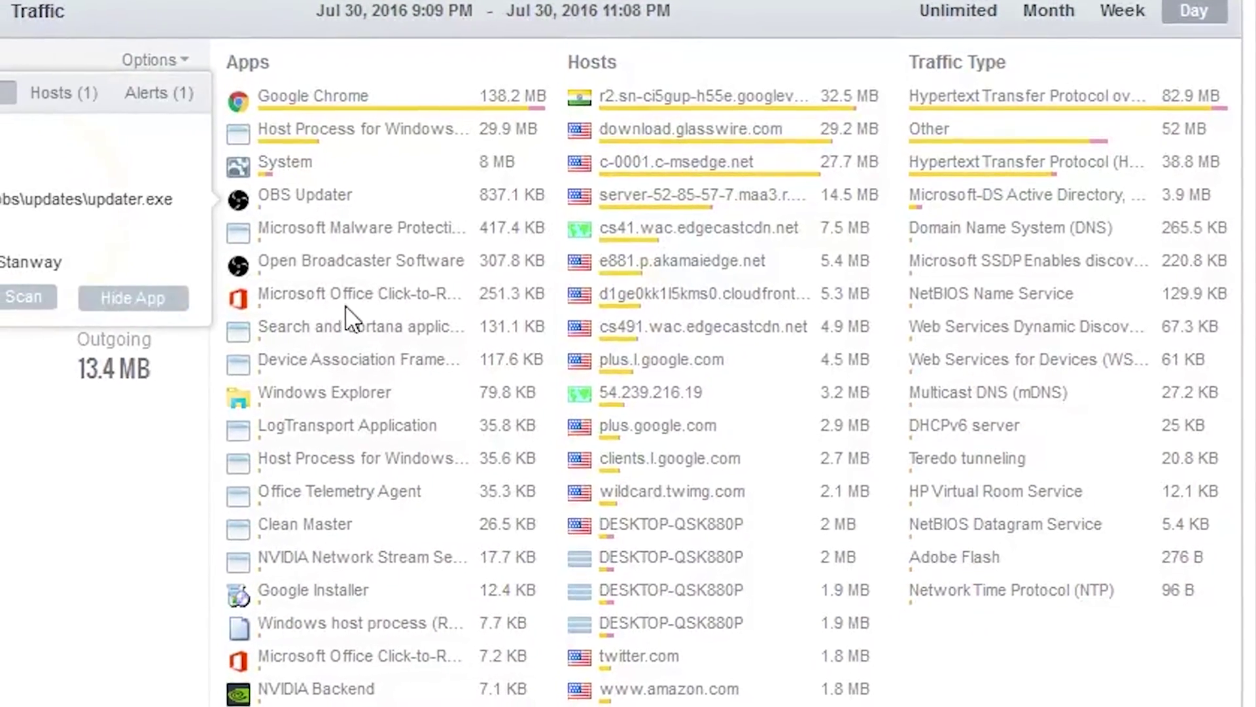
click(362, 257)
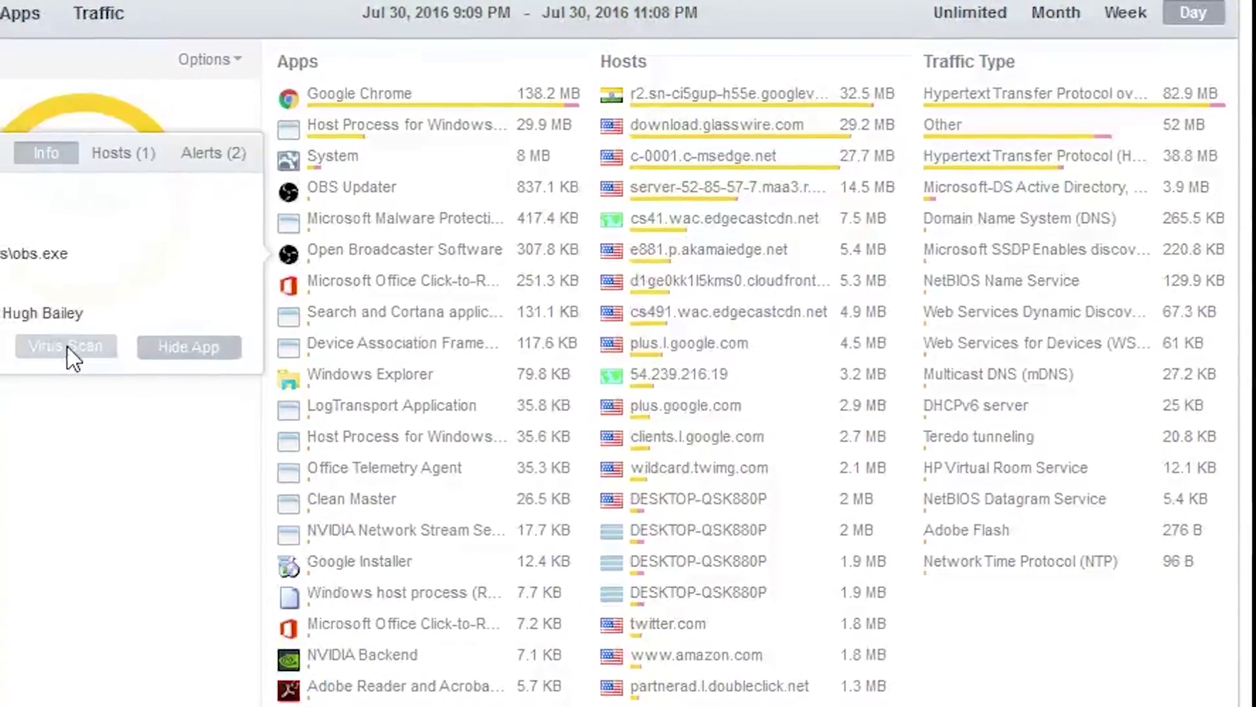
click(127, 159)
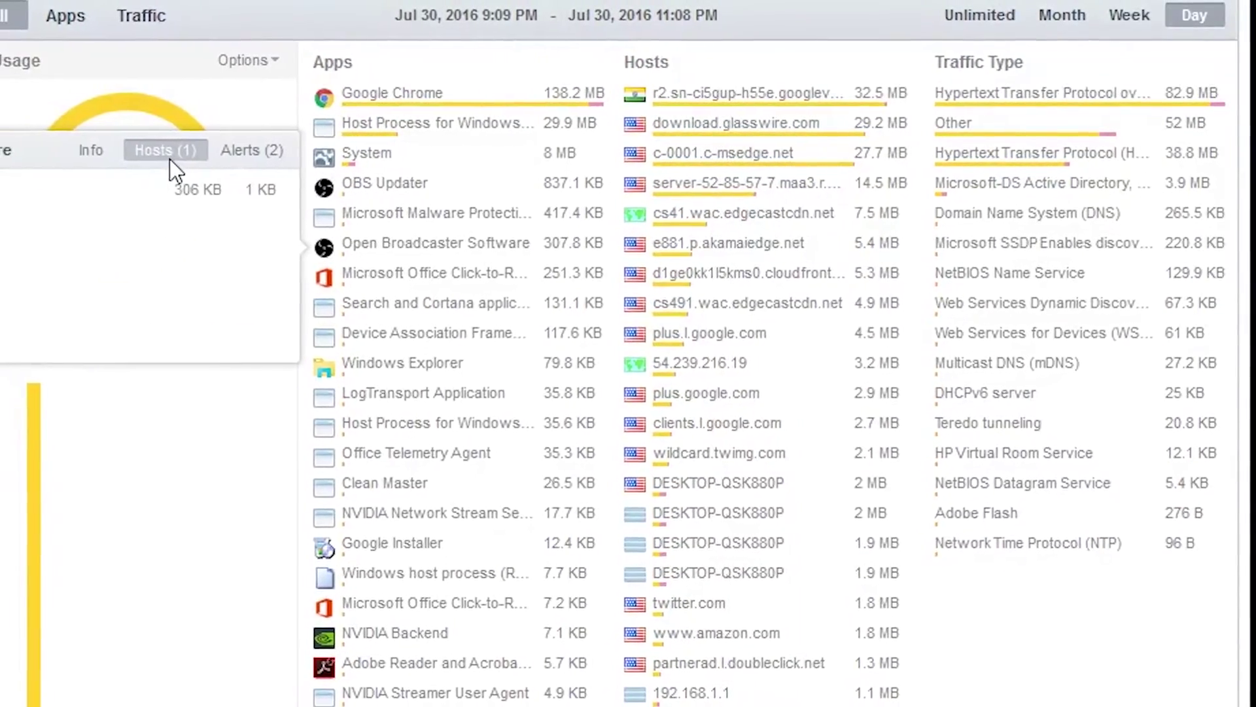
click(251, 149)
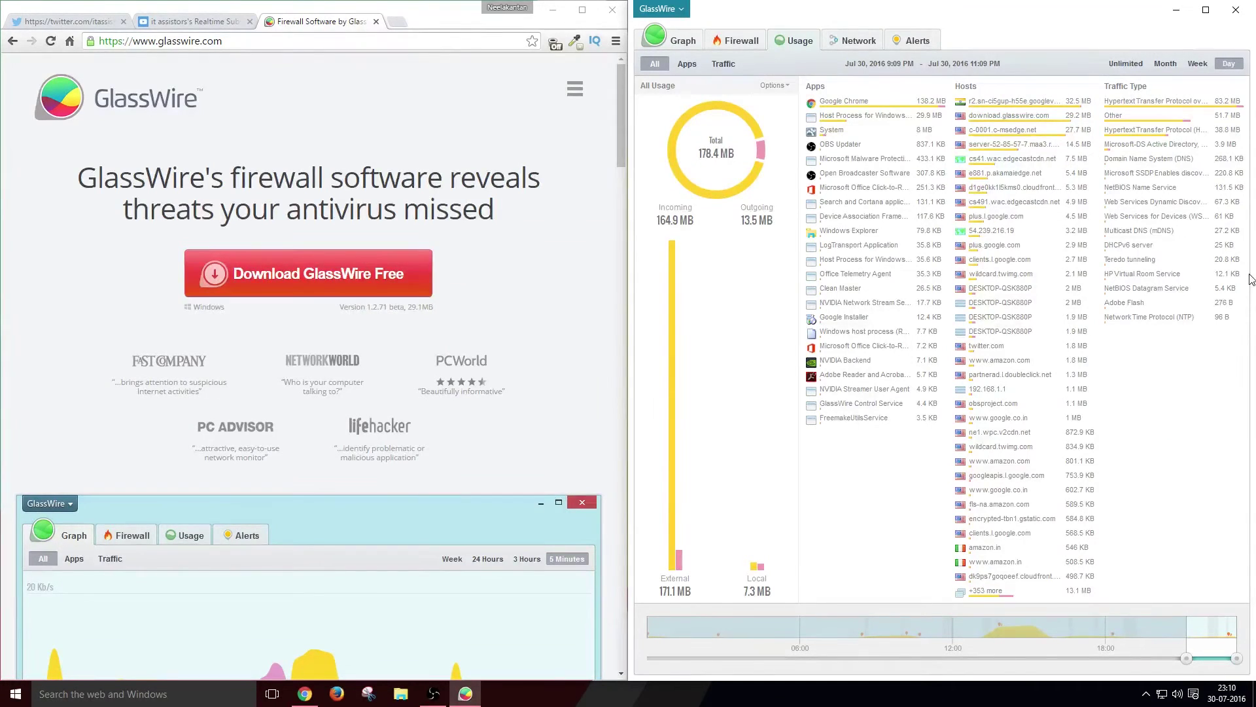
View data usage by app and by traffic type, return to all usage, and check its incoming/outgoing and external/local filter options
click(687, 65)
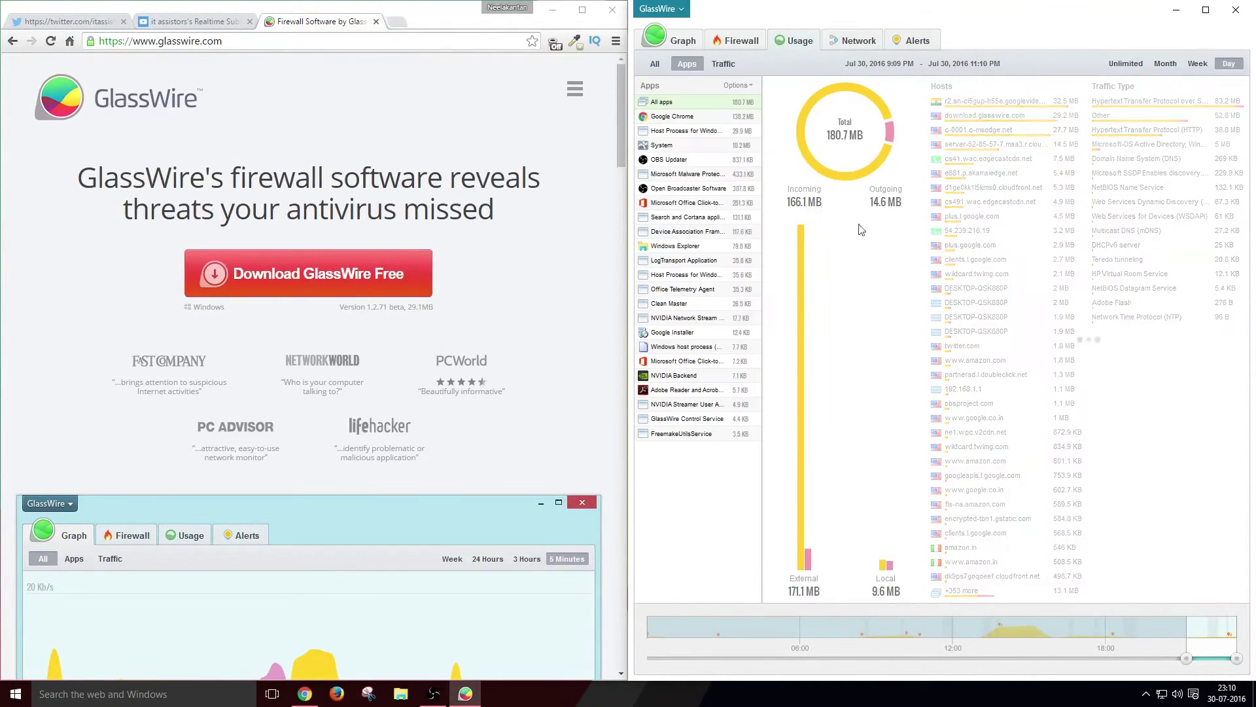
click(724, 63)
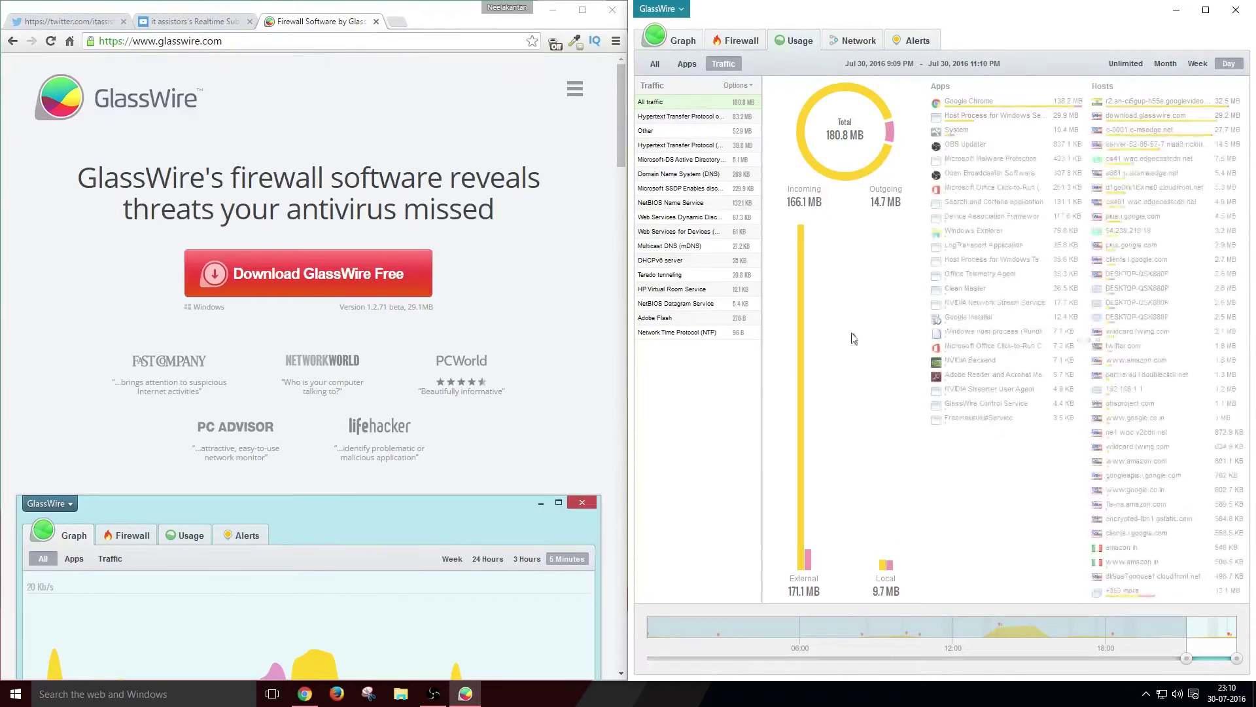
click(685, 65)
click(725, 62)
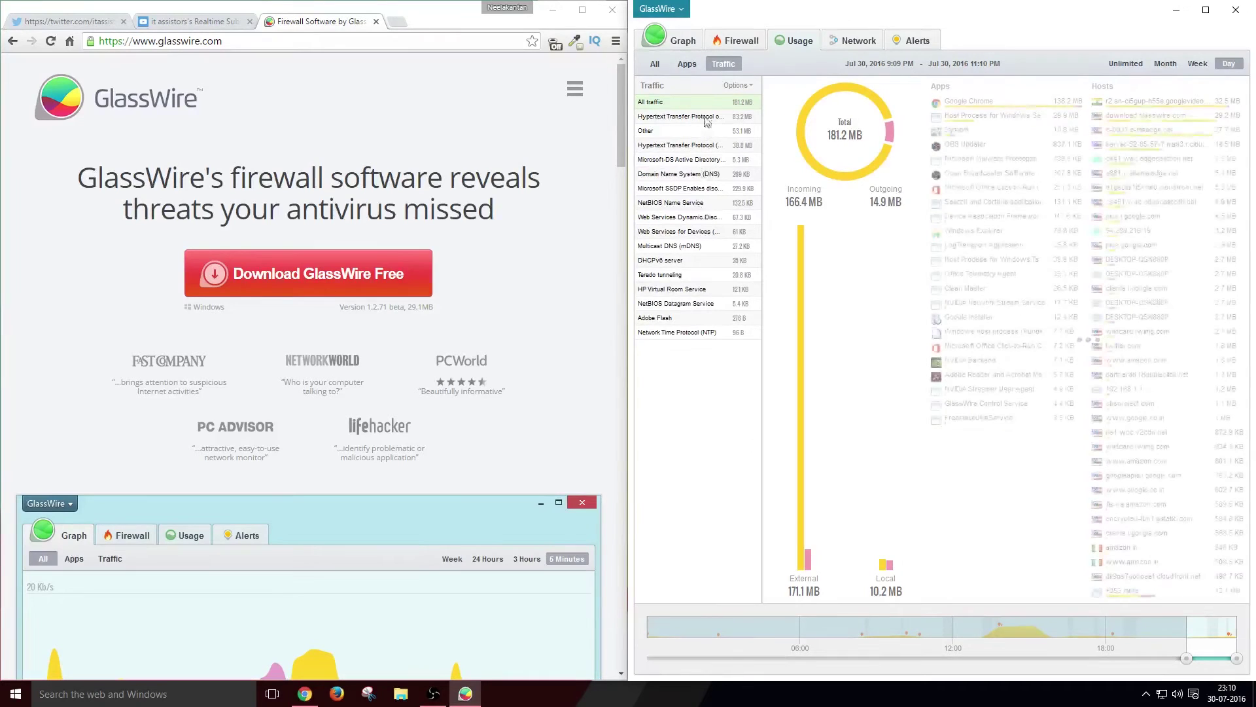
click(683, 66)
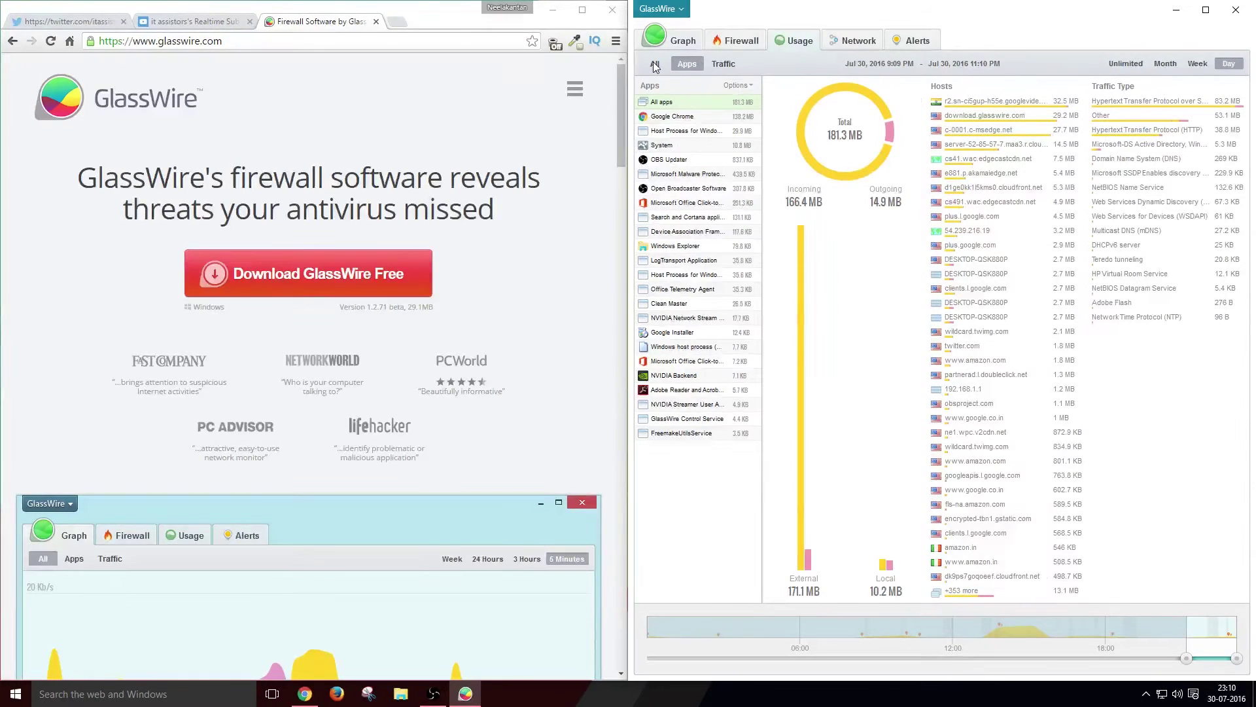
click(655, 64)
click(775, 85)
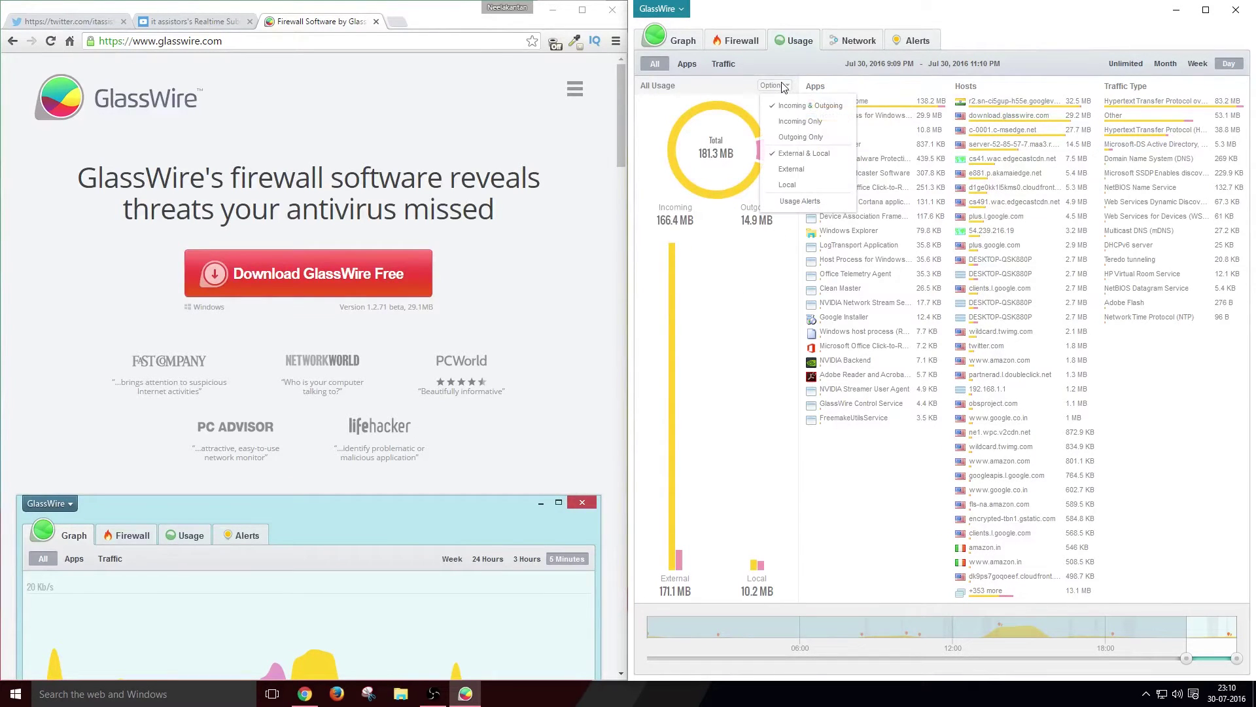
click(793, 121)
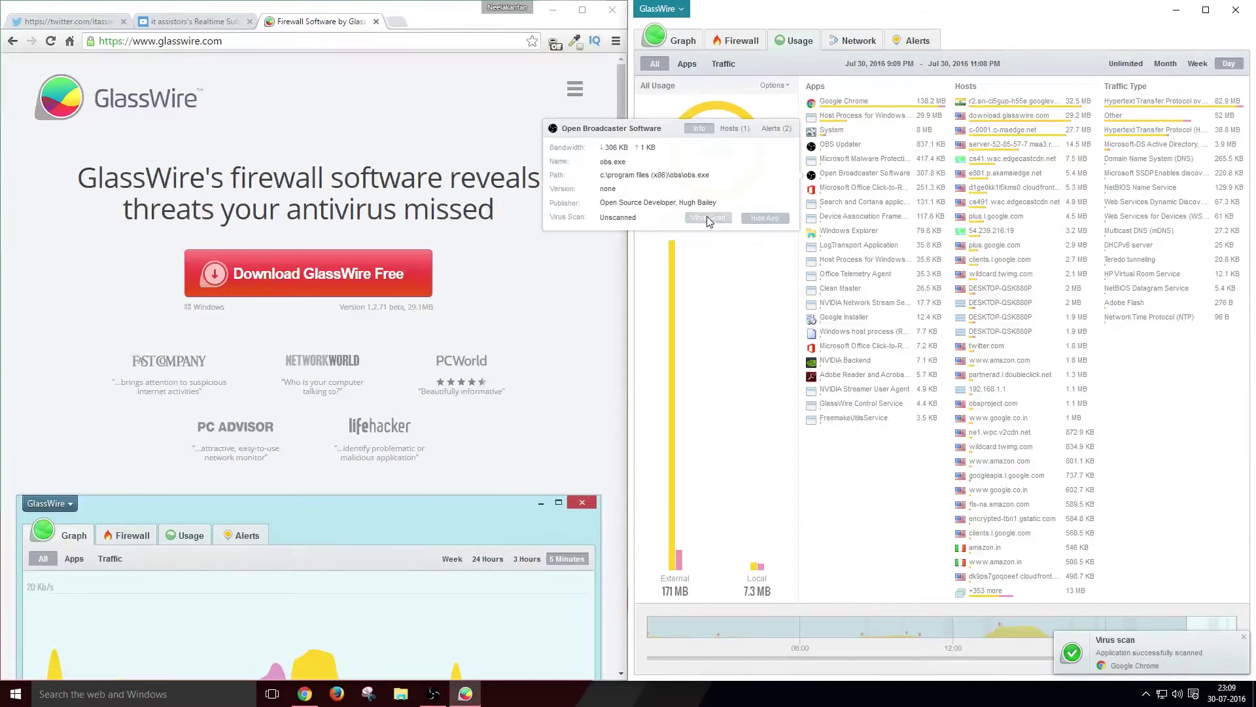
Run a virus scan on Open Broadcaster Software from its data usage details
click(708, 219)
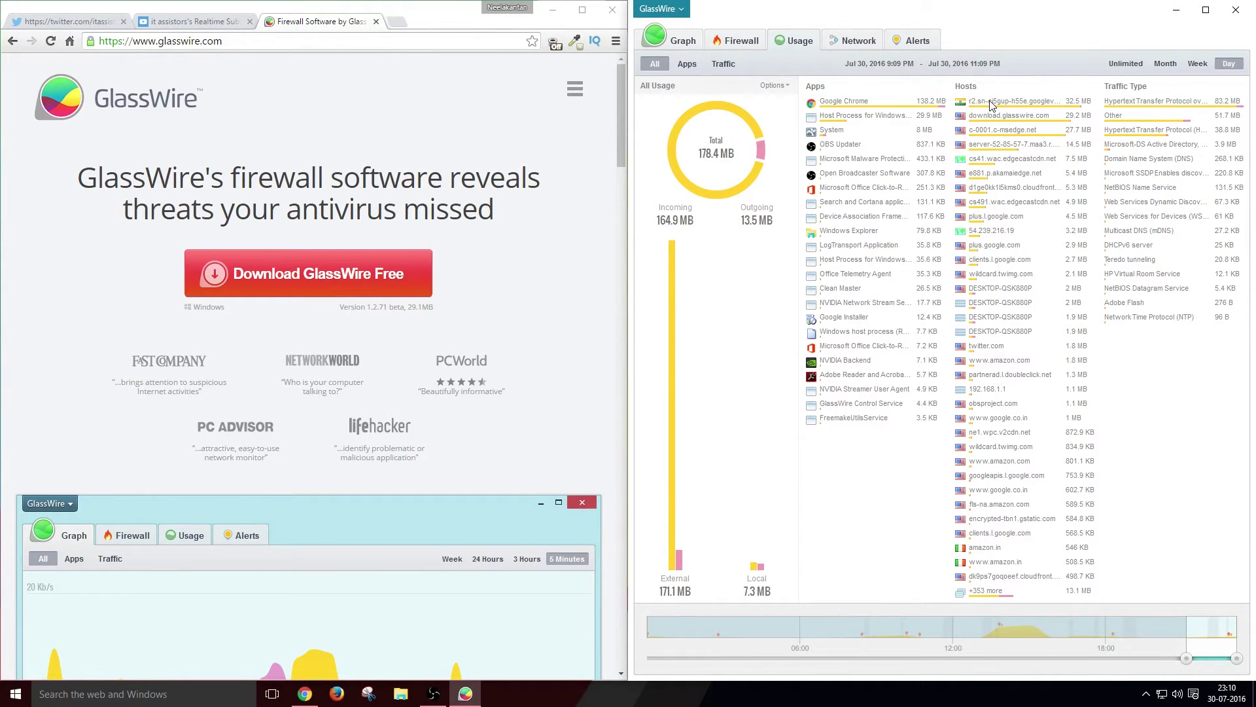
mouse_move(995, 108)
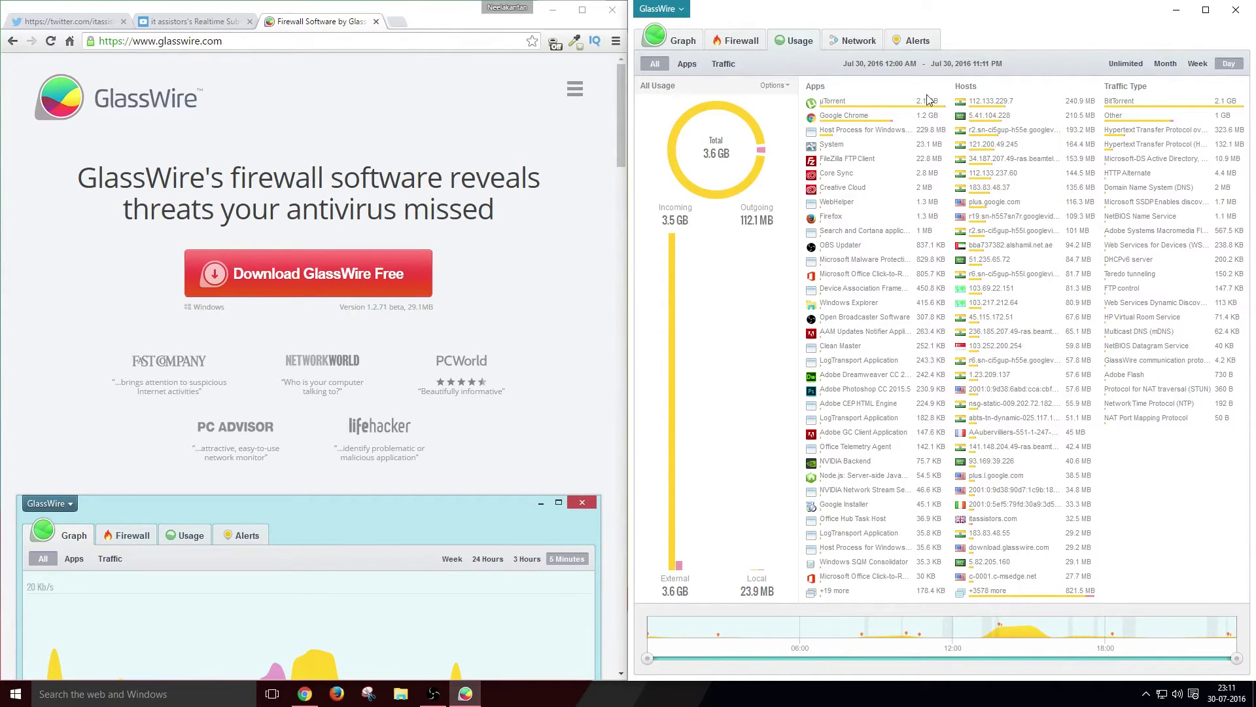
Review the devices on the local network with their IP addresses and manufacturer info
click(860, 44)
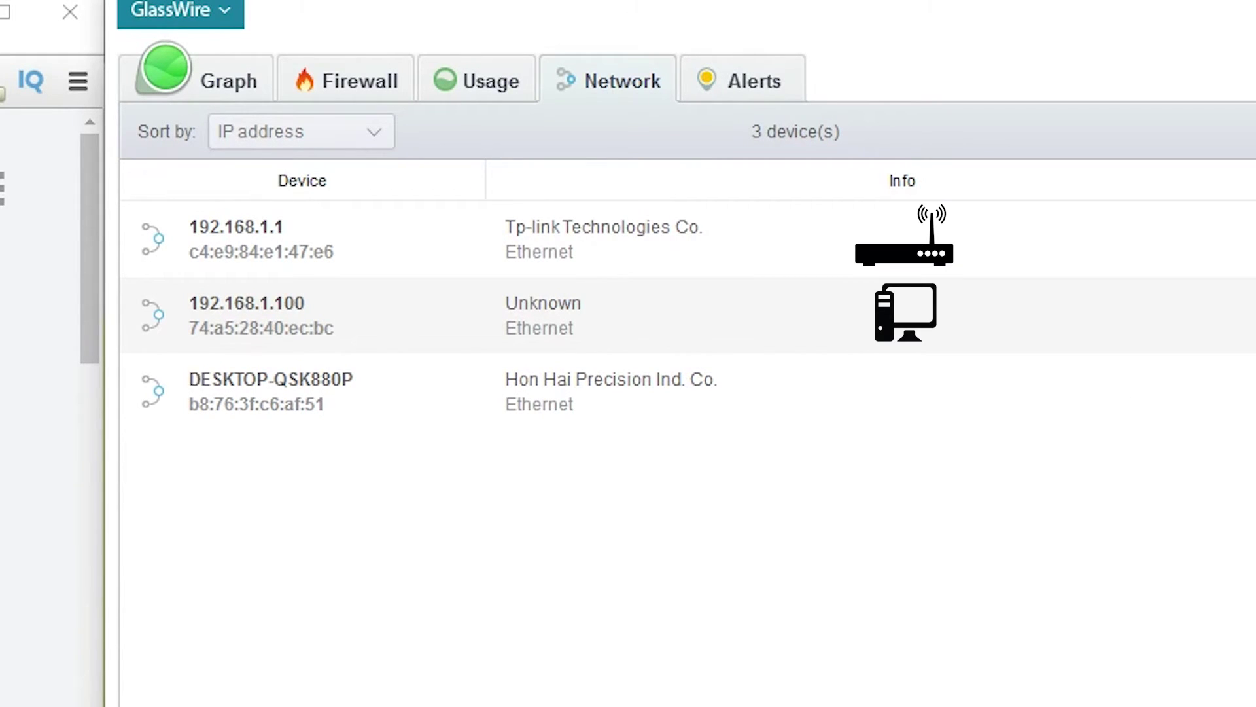
mouse_move(711, 413)
mouse_move(527, 257)
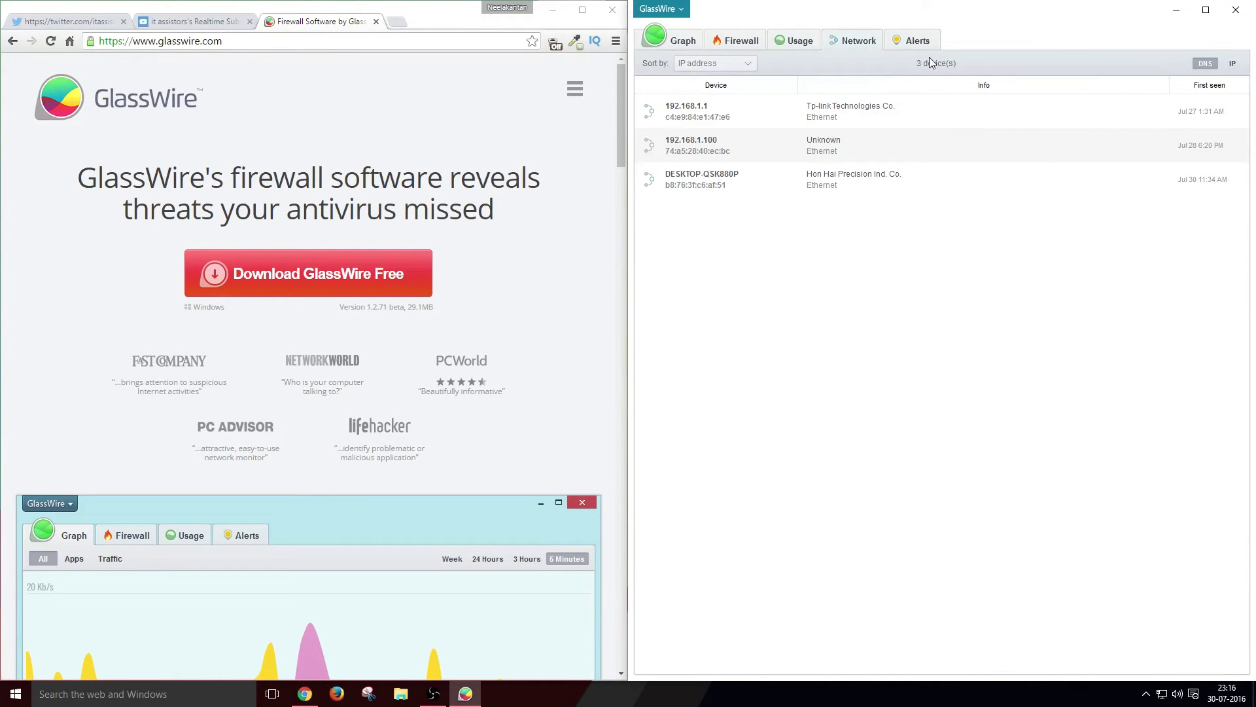
Show the alerts, run a virus scan on Open Broadcaster Software from its application info alert, and dismiss the scan notification
click(917, 41)
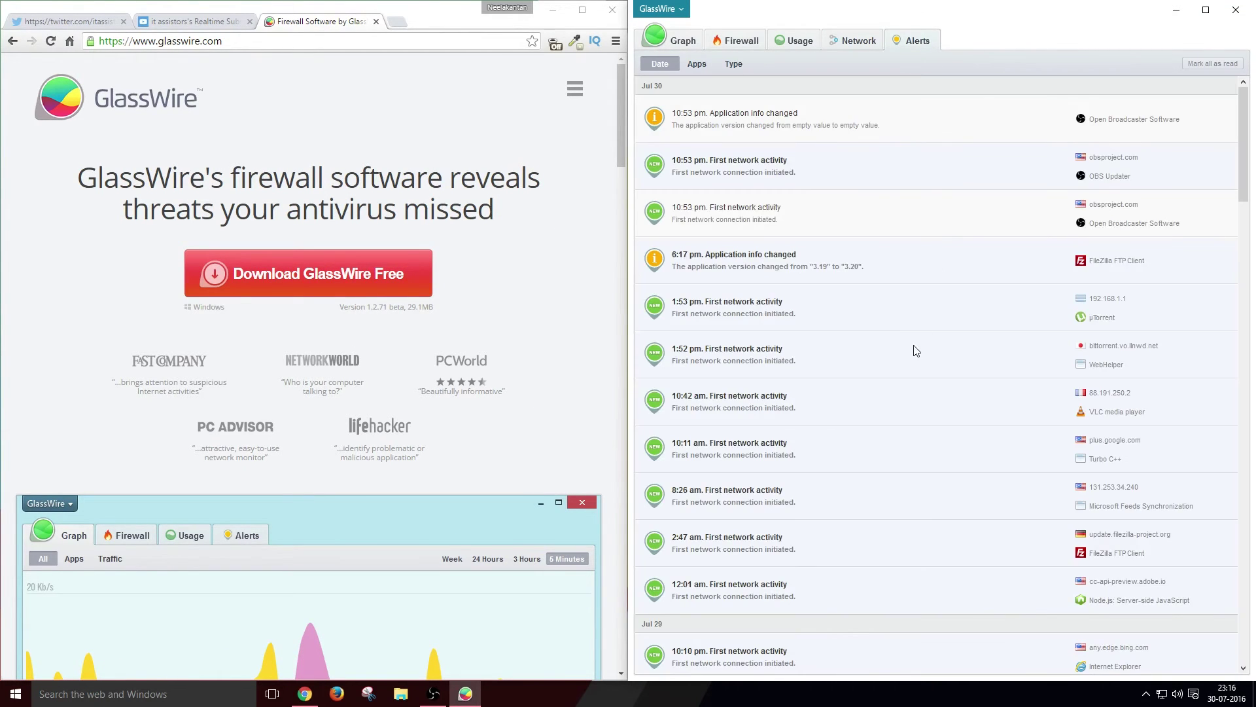
scroll(958, 400, down, 15)
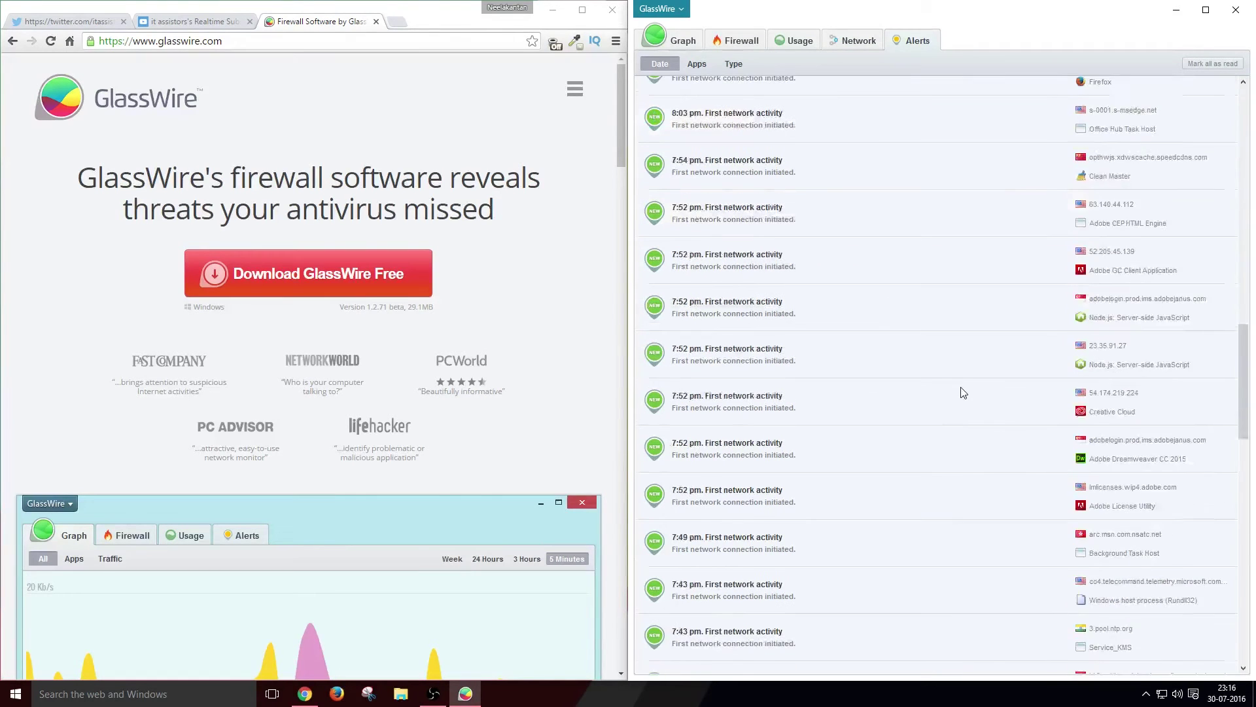
scroll(963, 392, up, 15)
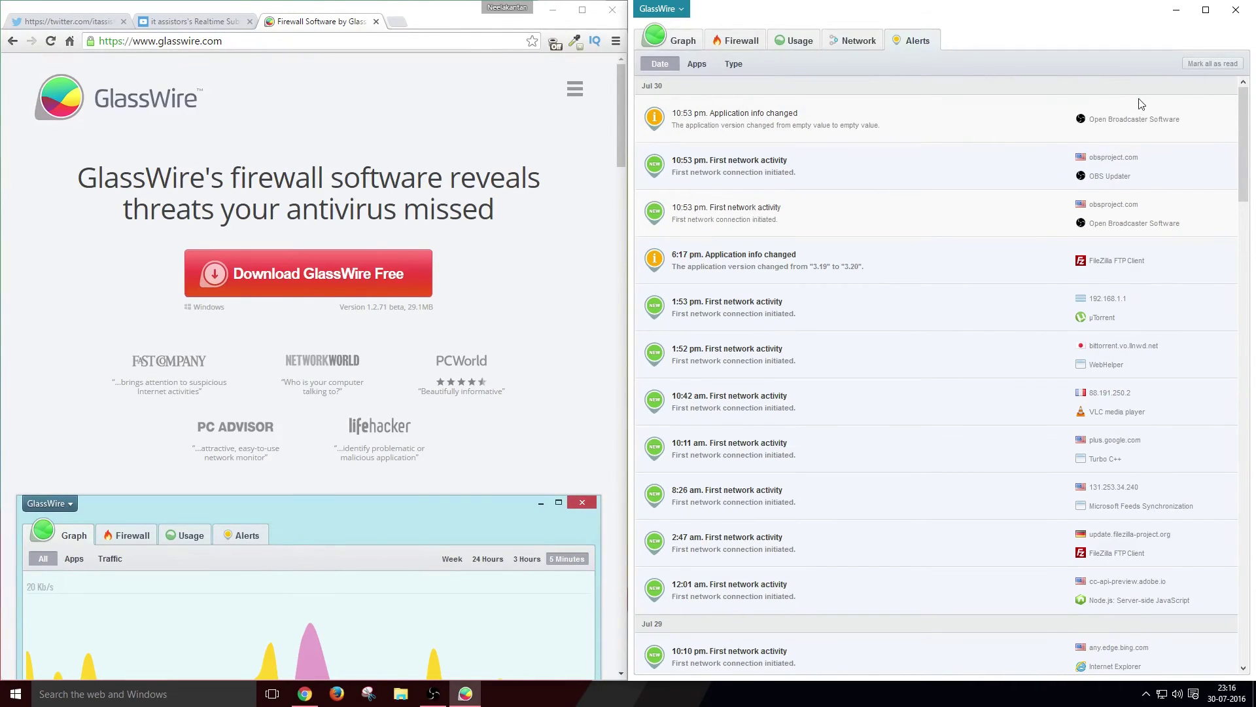
mouse_move(1143, 125)
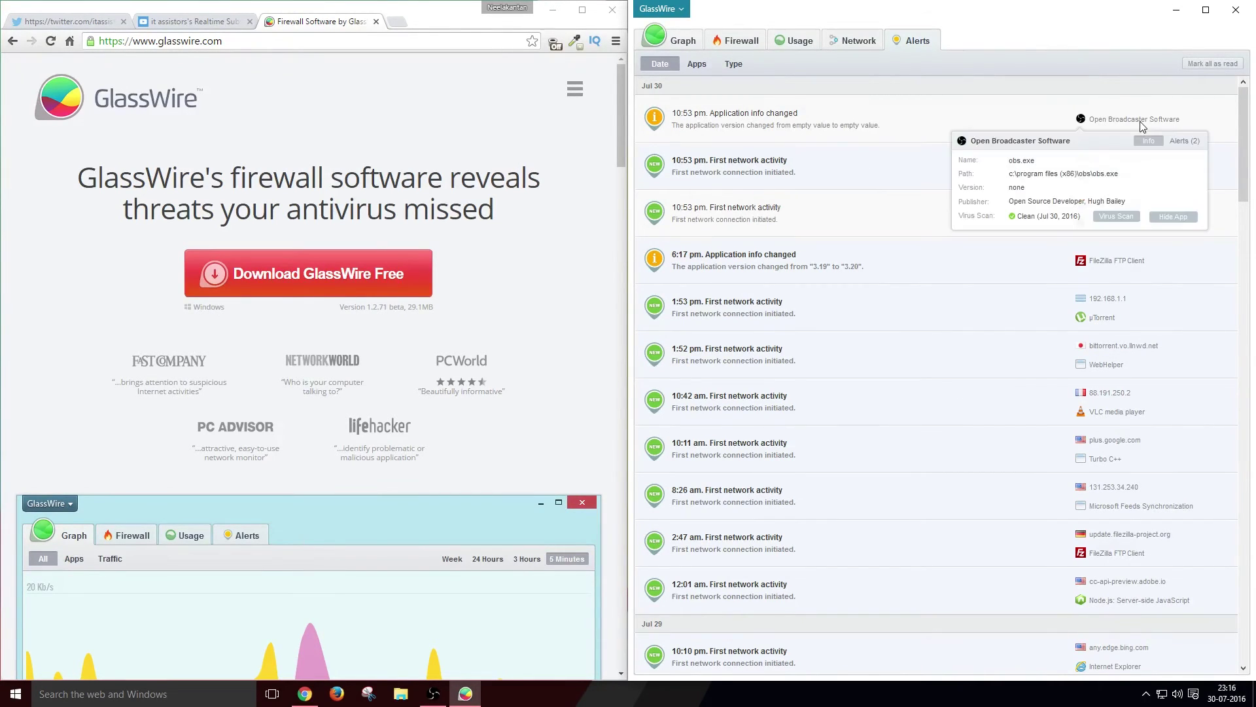
click(1119, 217)
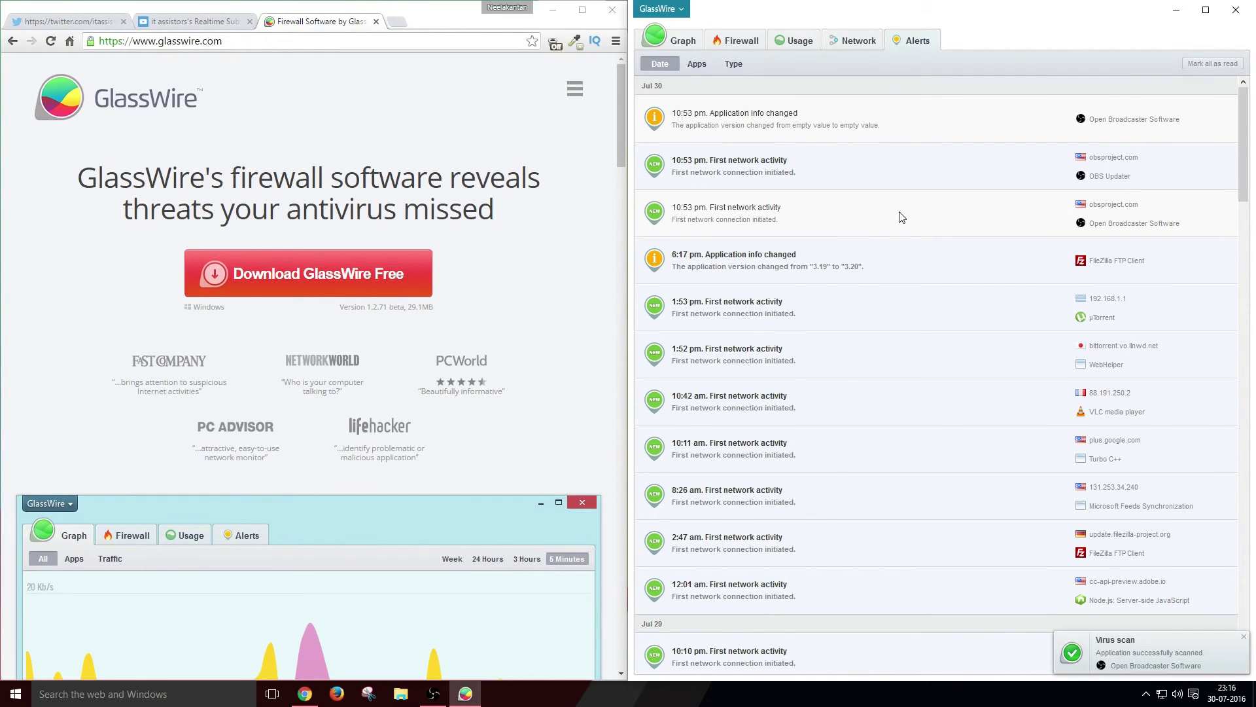
click(1243, 637)
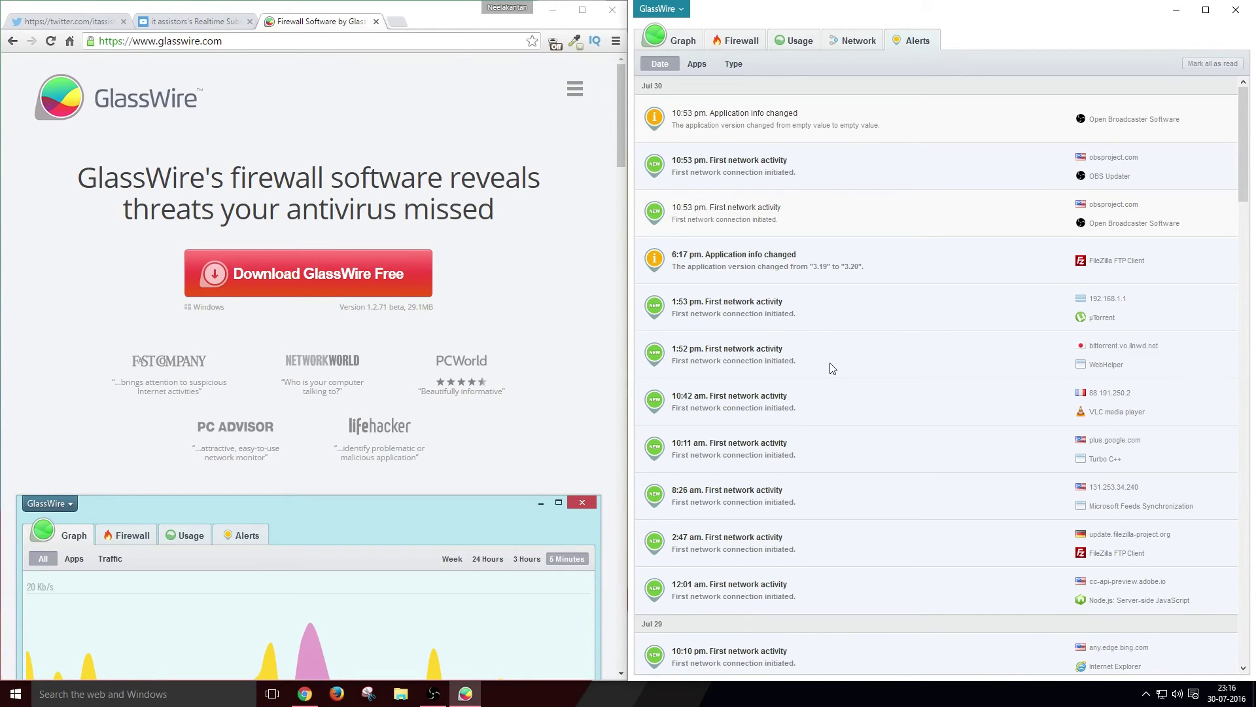
Browse the full alert history by date, and compare it grouped by app and by type
scroll(832, 367, down, 15)
scroll(832, 368, up, 15)
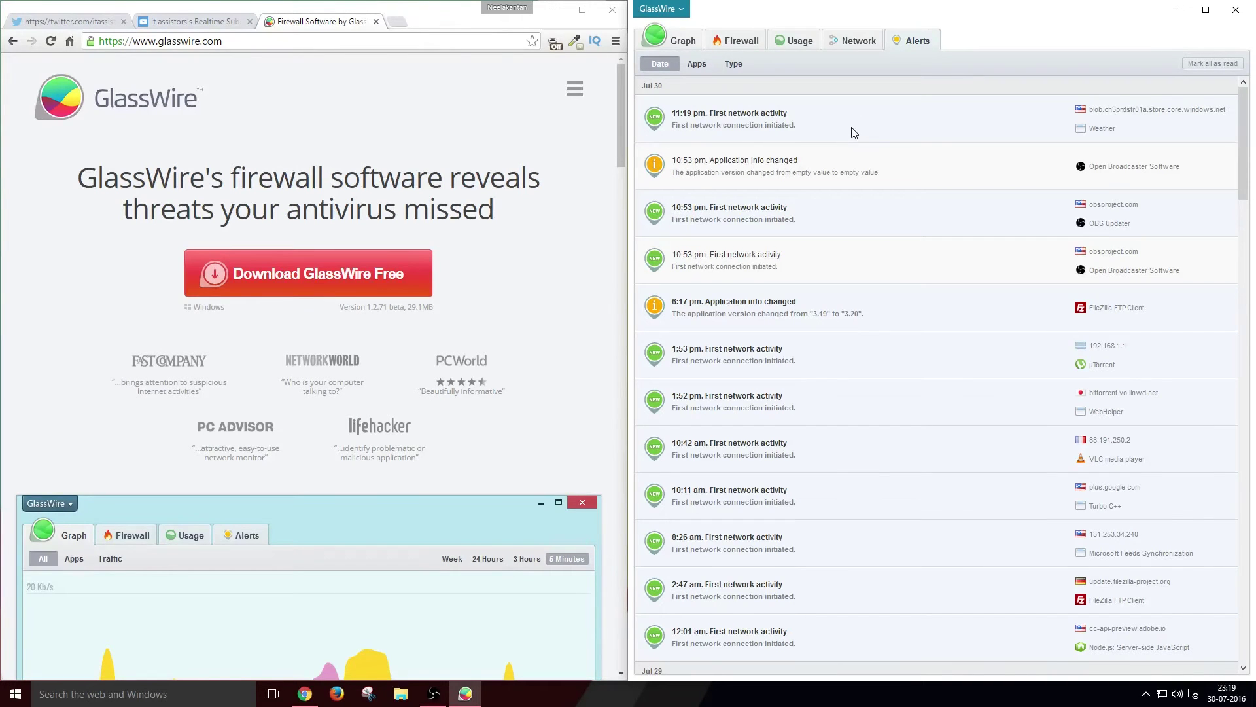
scroll(853, 150, down, 20)
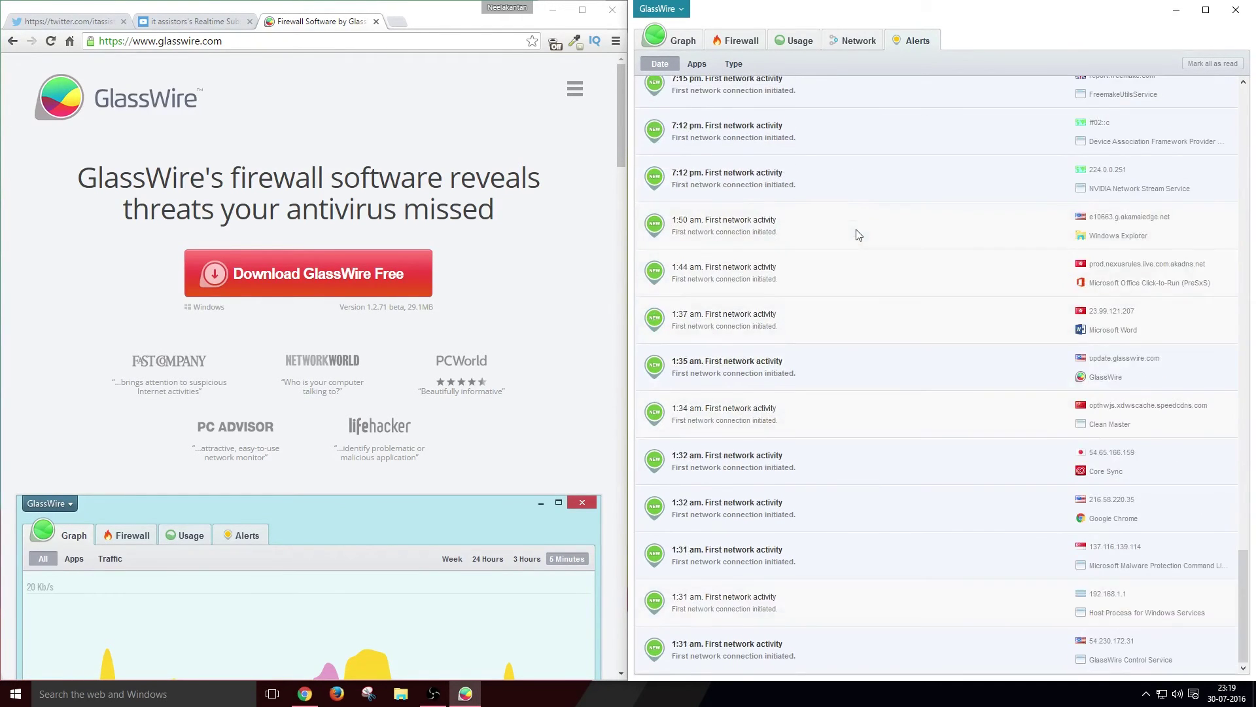
scroll(857, 235, up, 20)
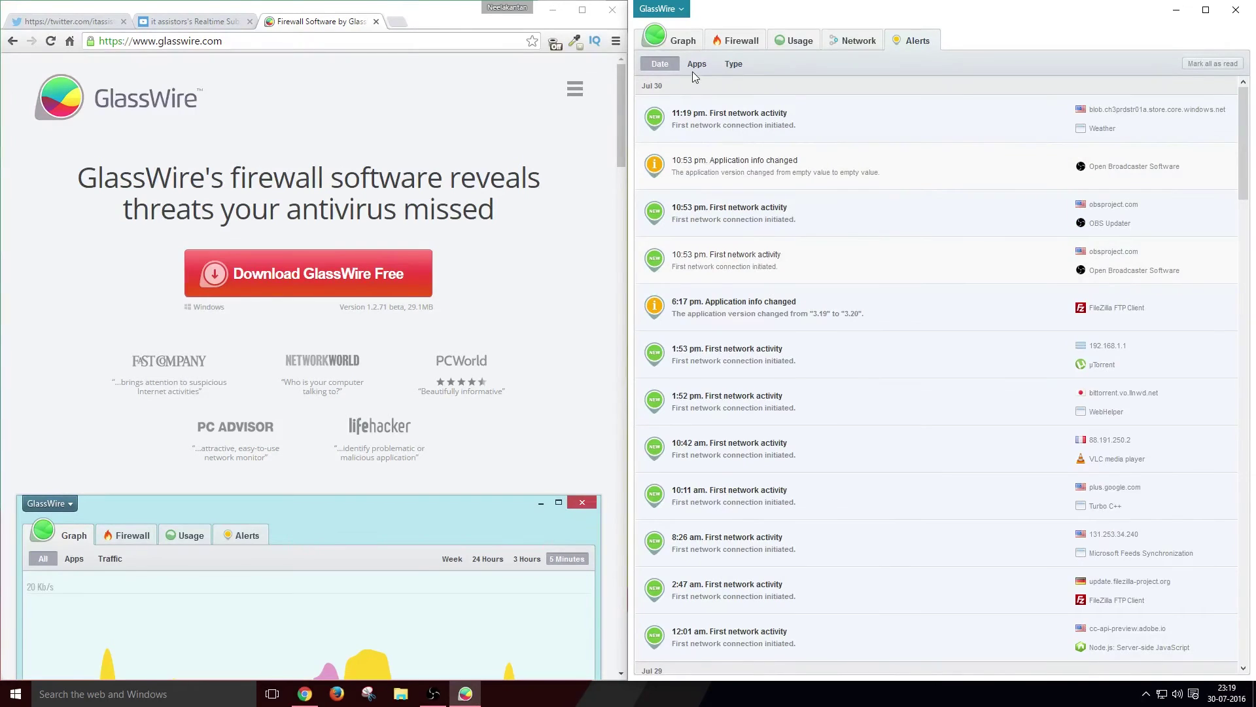
click(699, 66)
click(733, 64)
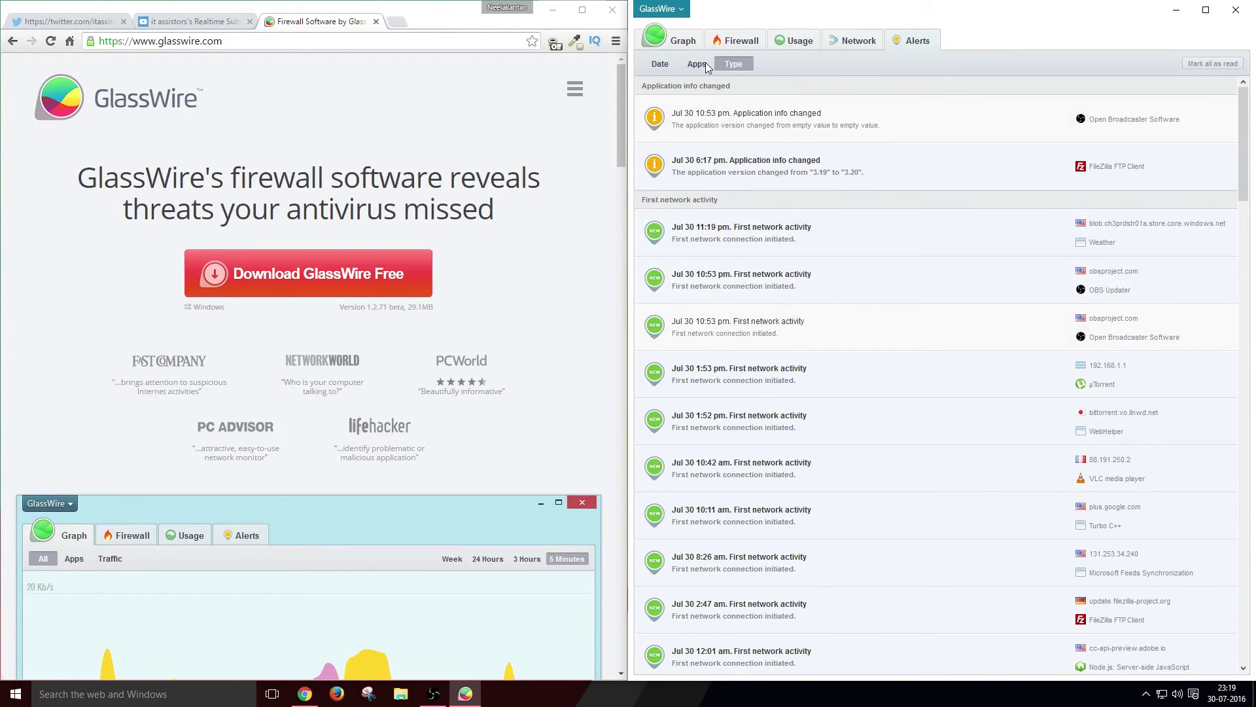
click(706, 66)
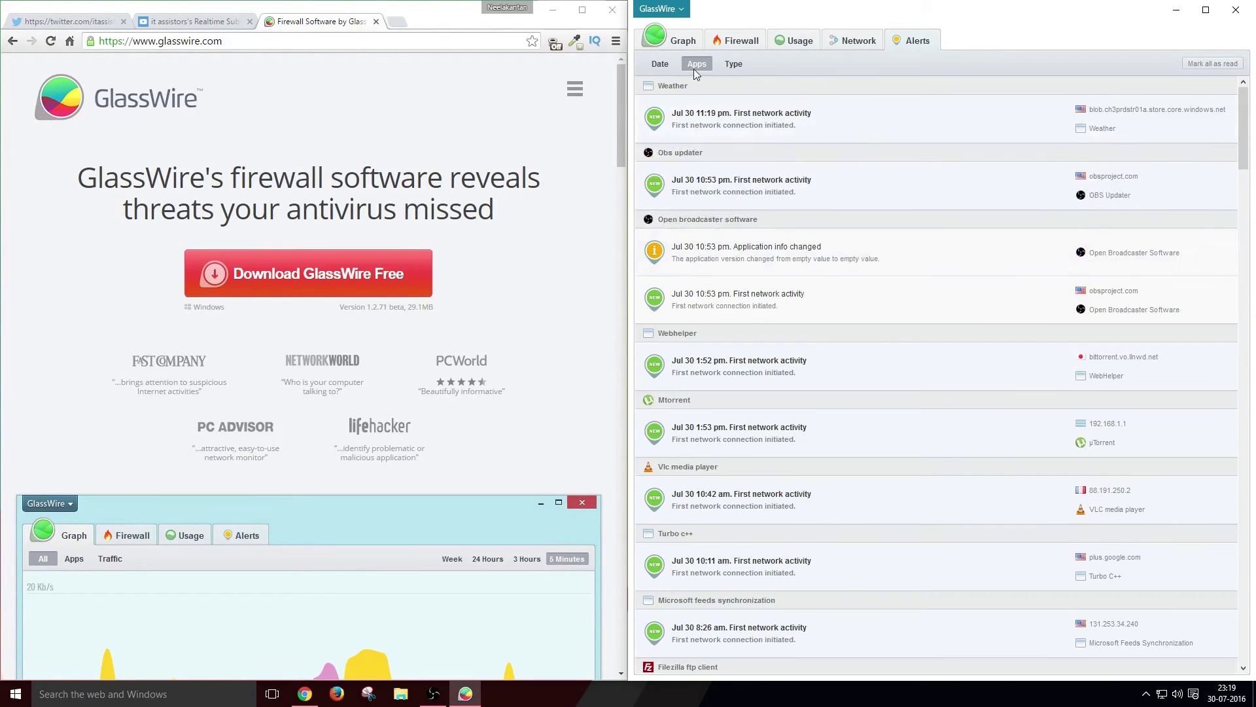
click(728, 68)
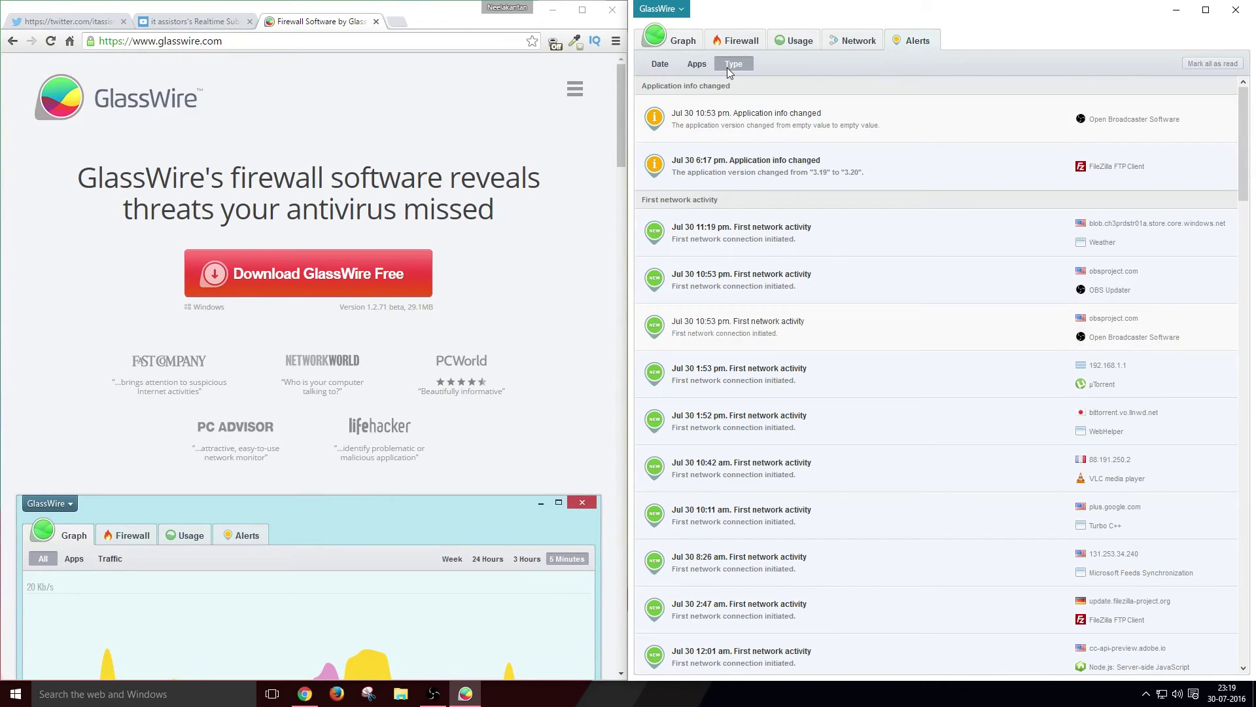
Group the alerts by date, mark them all as read, and look through the updated list
click(659, 63)
click(1212, 63)
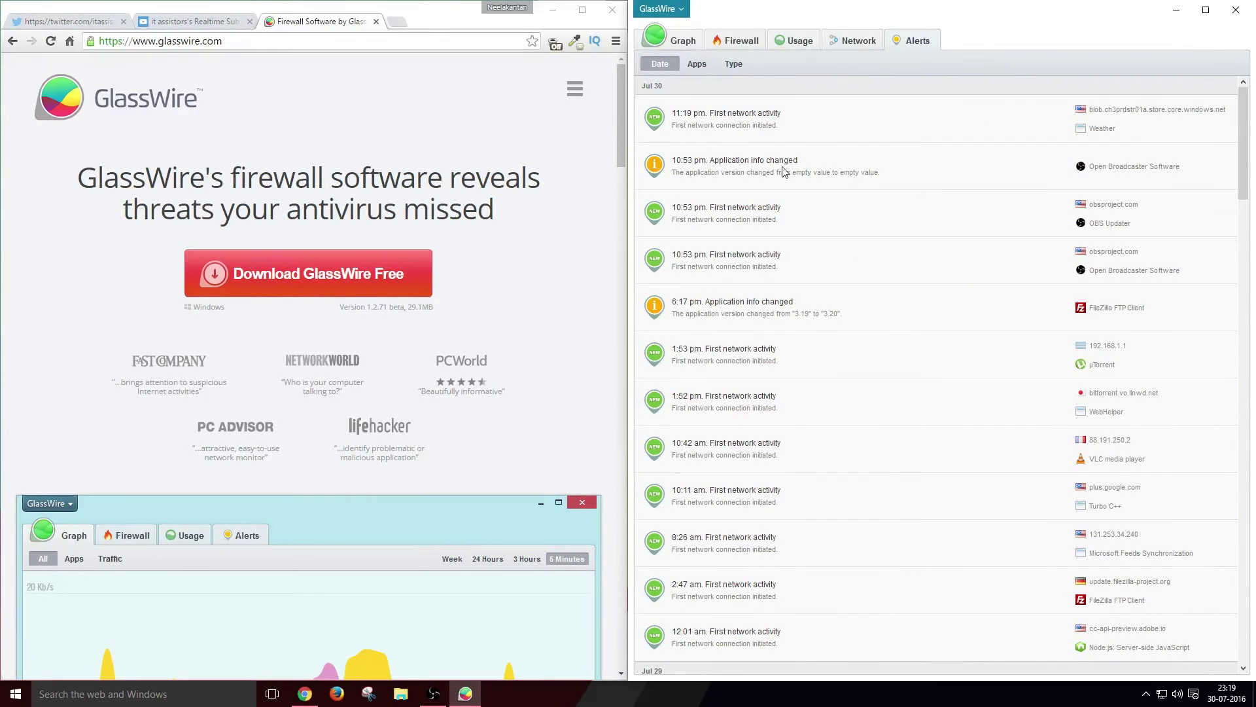
scroll(777, 314, down, 20)
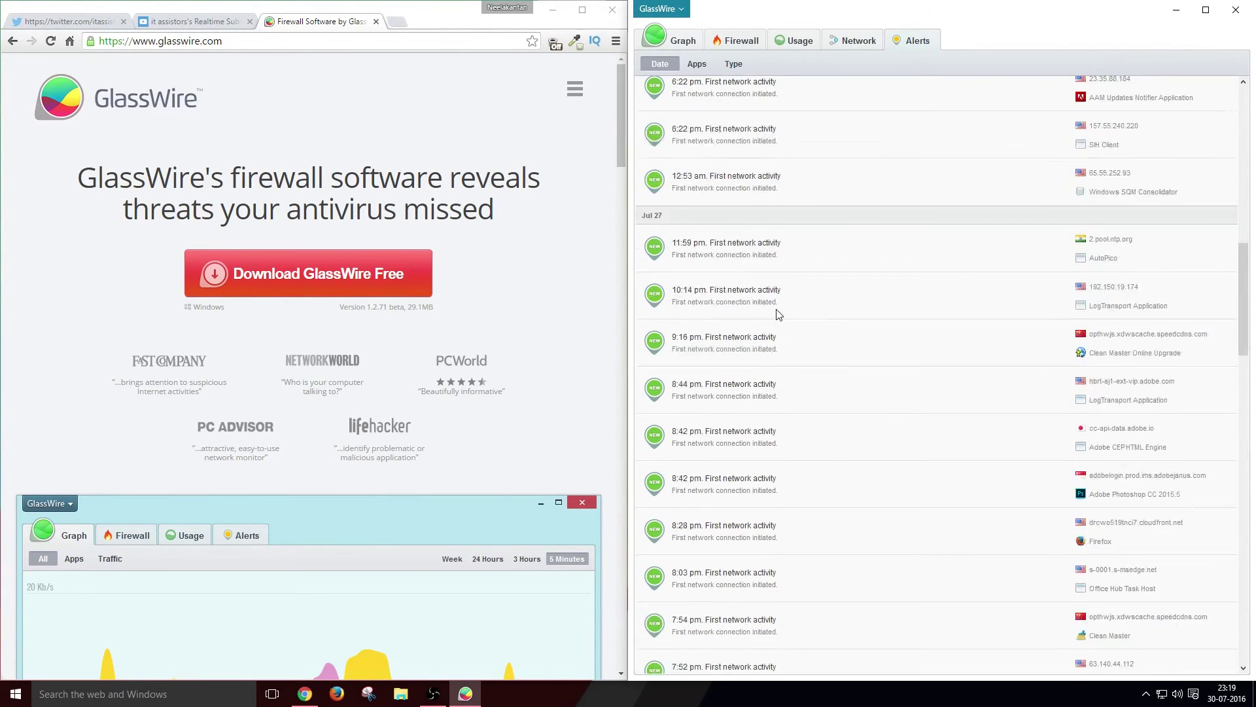
scroll(778, 315, up, 20)
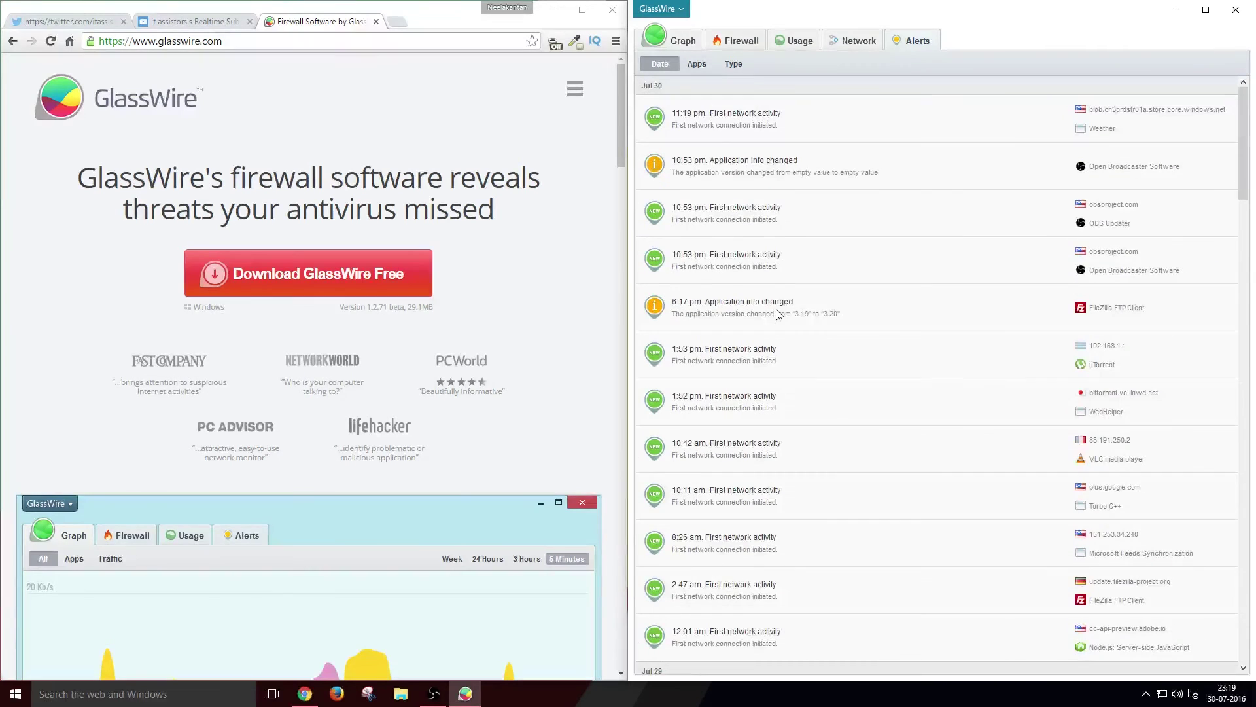
Show the mini viewer from the traffic graph and start the free GlassWire download from the website to generate traffic
click(680, 45)
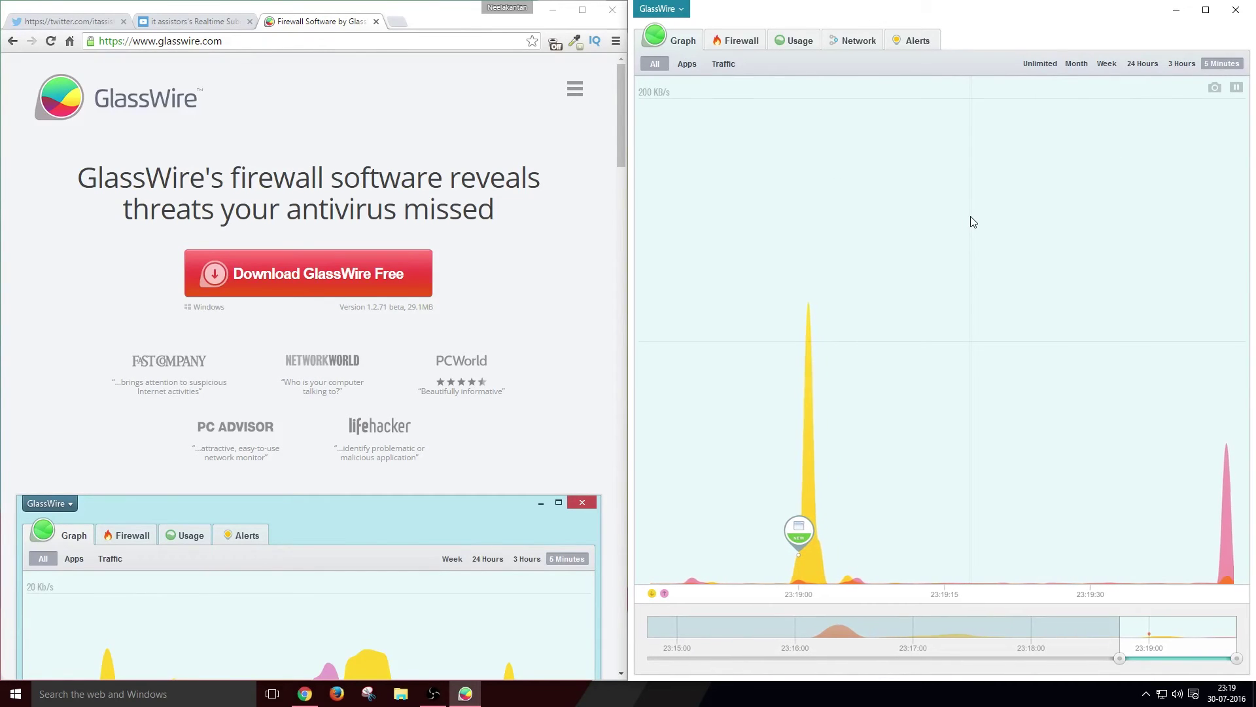
click(680, 9)
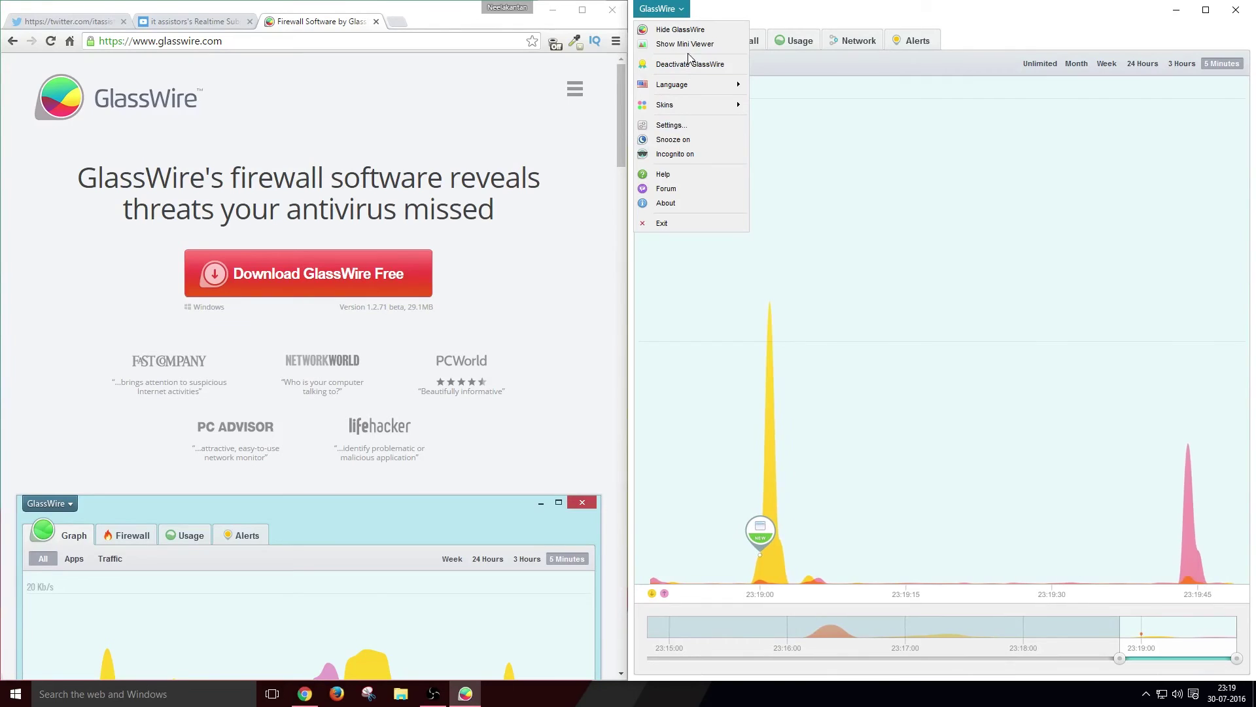
click(685, 44)
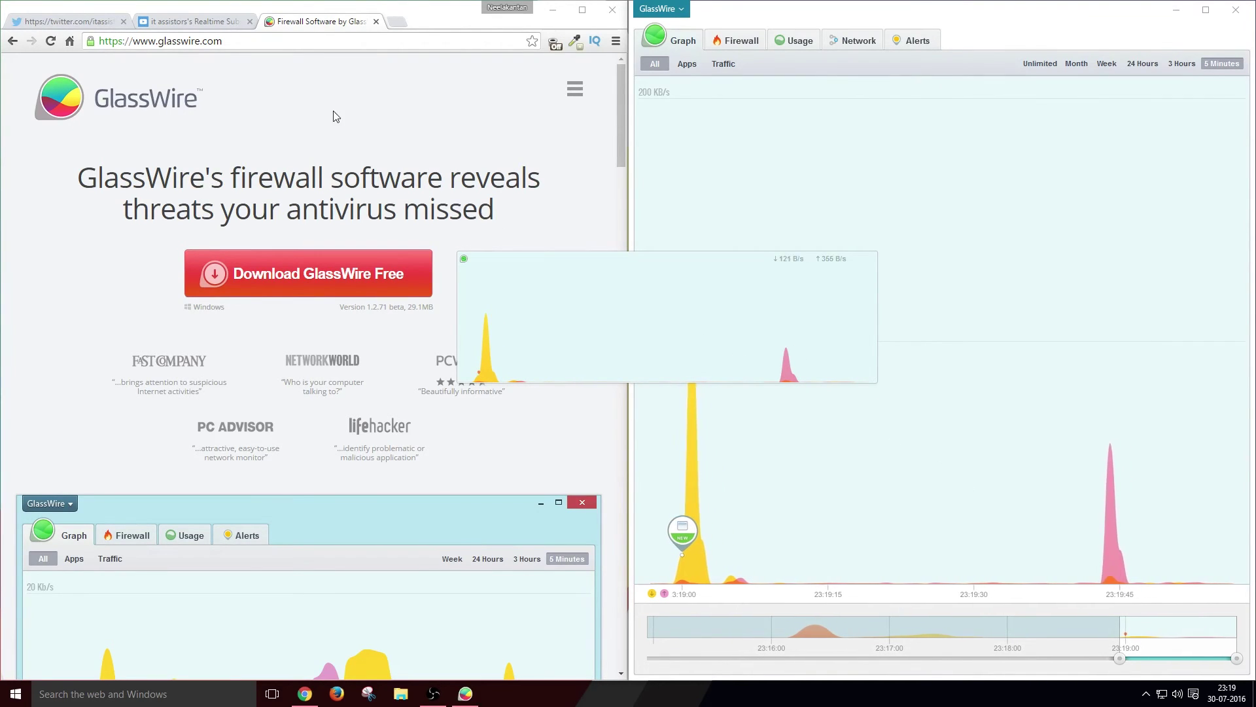
click(296, 275)
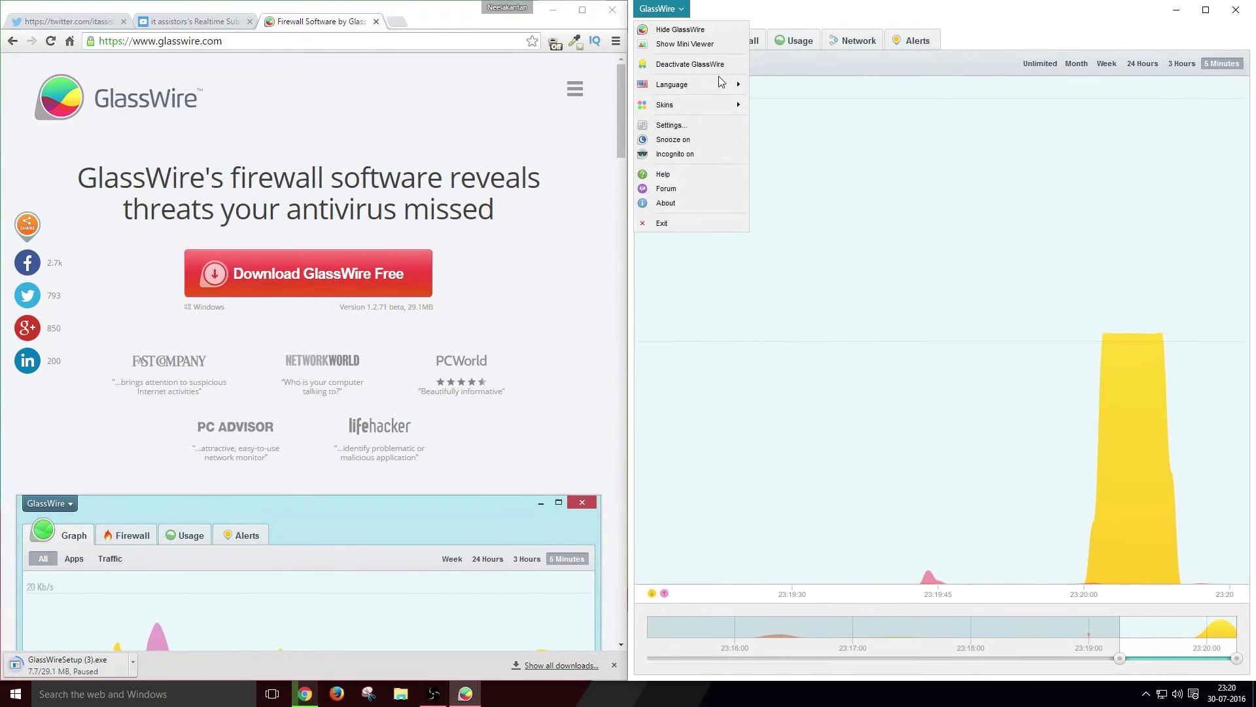
mouse_move(688, 88)
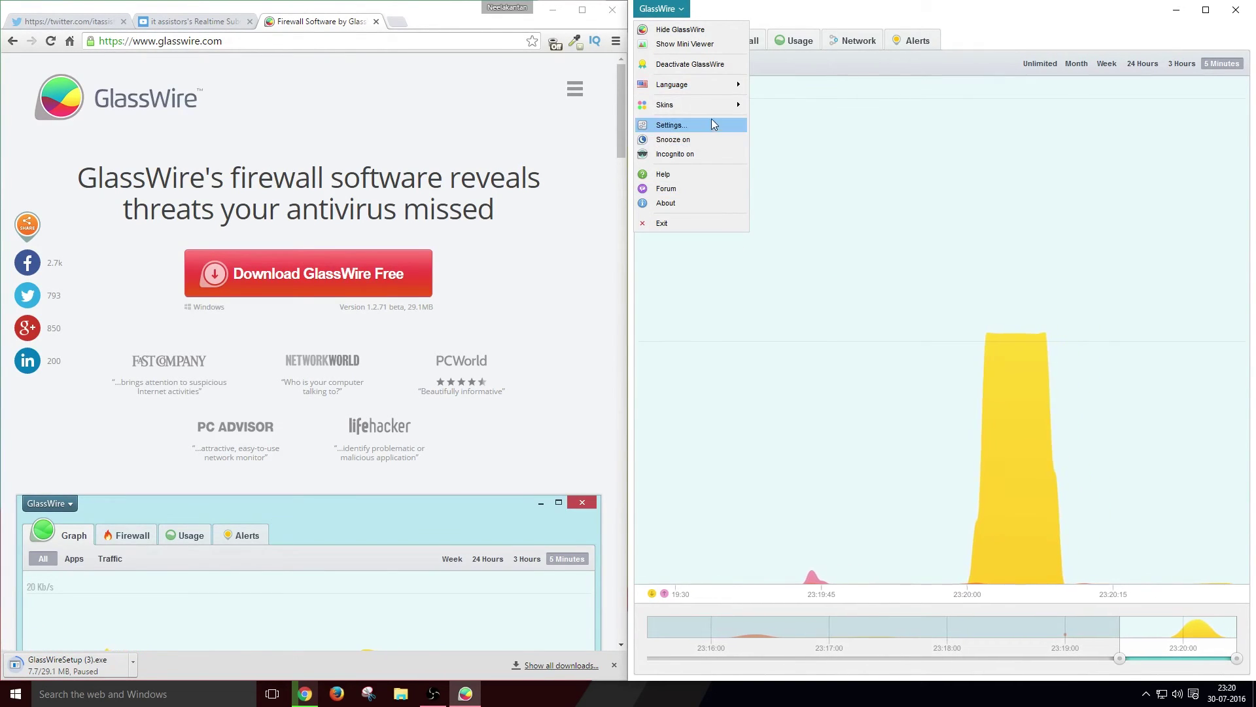
Try out several graph skins, including Sand & Bricks, and settle on the Lilac & Mint skin
mouse_move(712, 107)
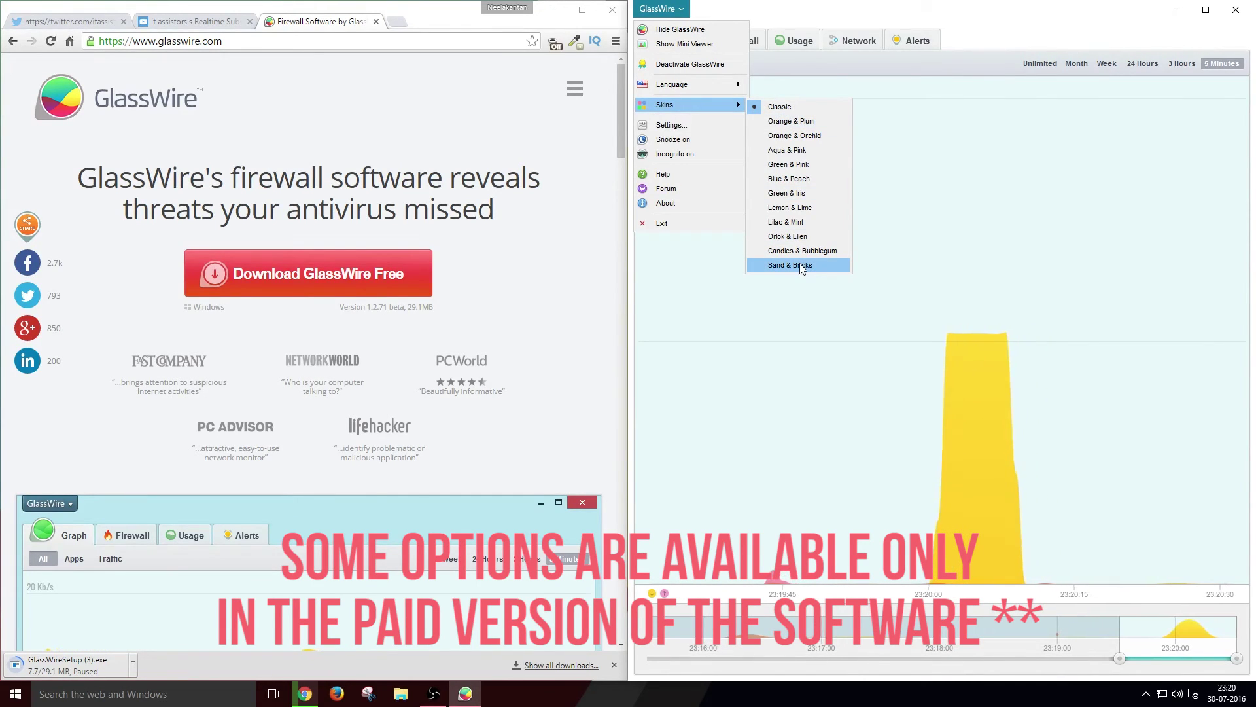
click(796, 123)
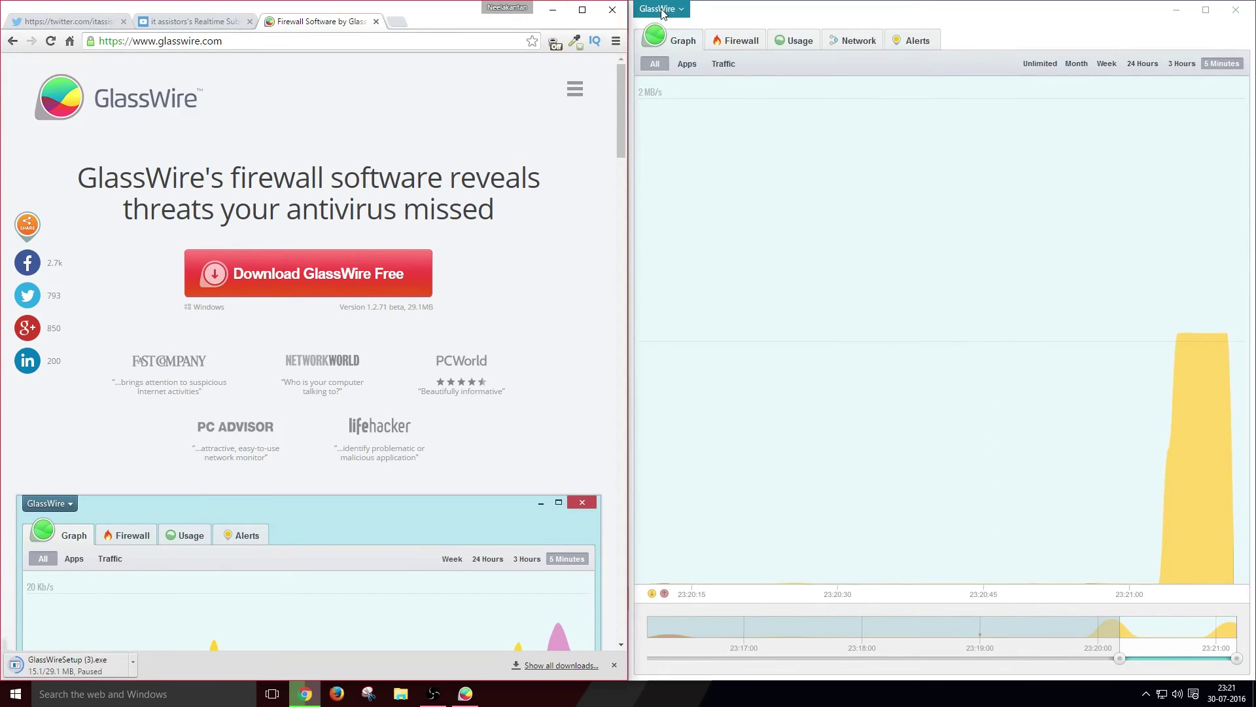
click(663, 11)
mouse_move(701, 105)
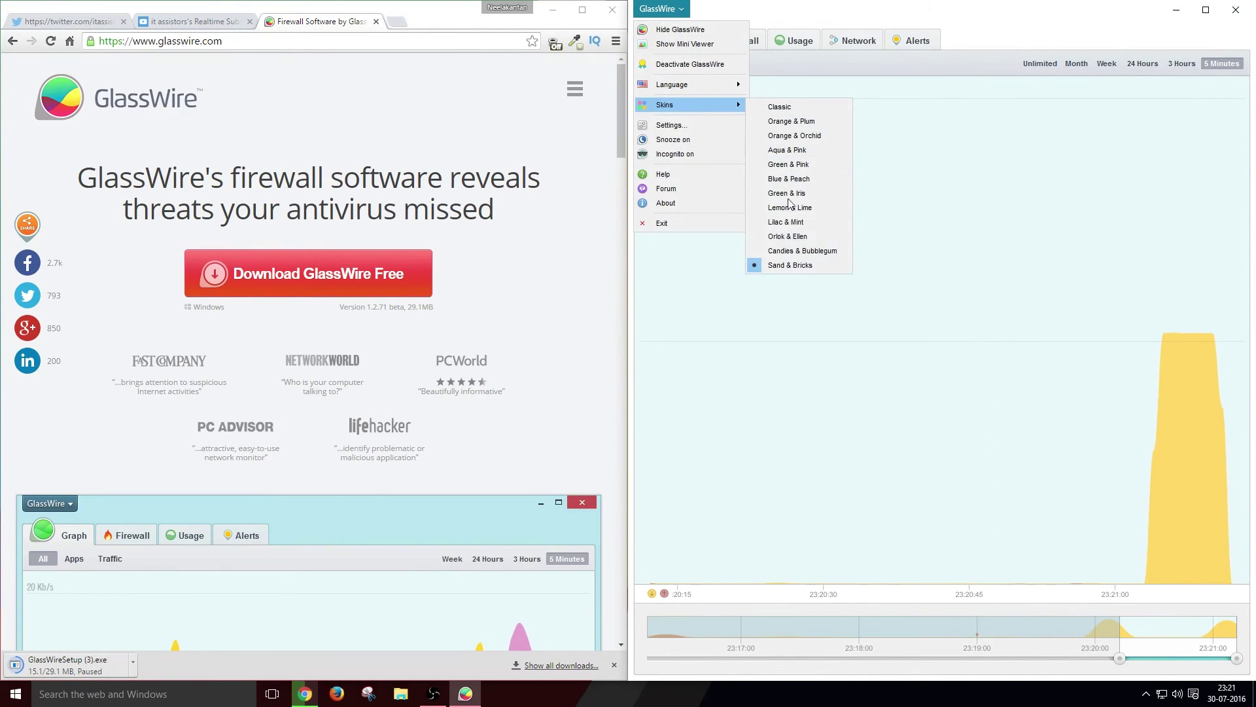
click(796, 250)
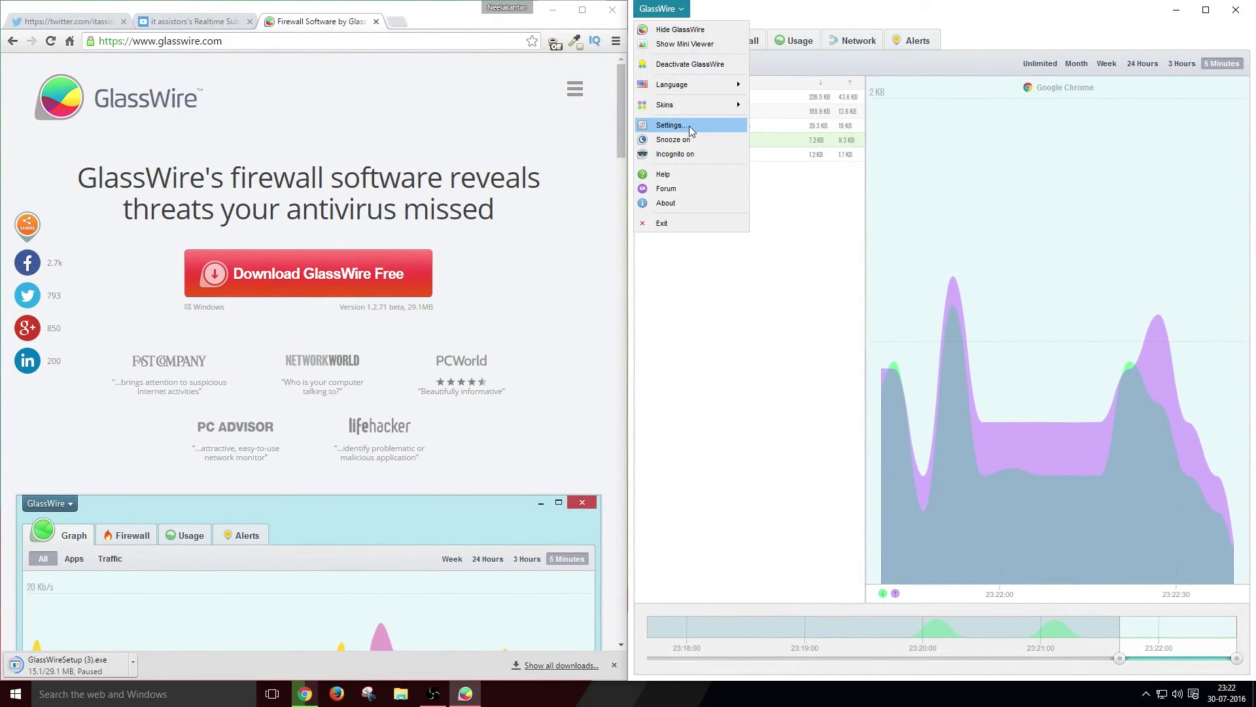
Open the client's general settings and unlock the administrator's account password request option
click(721, 125)
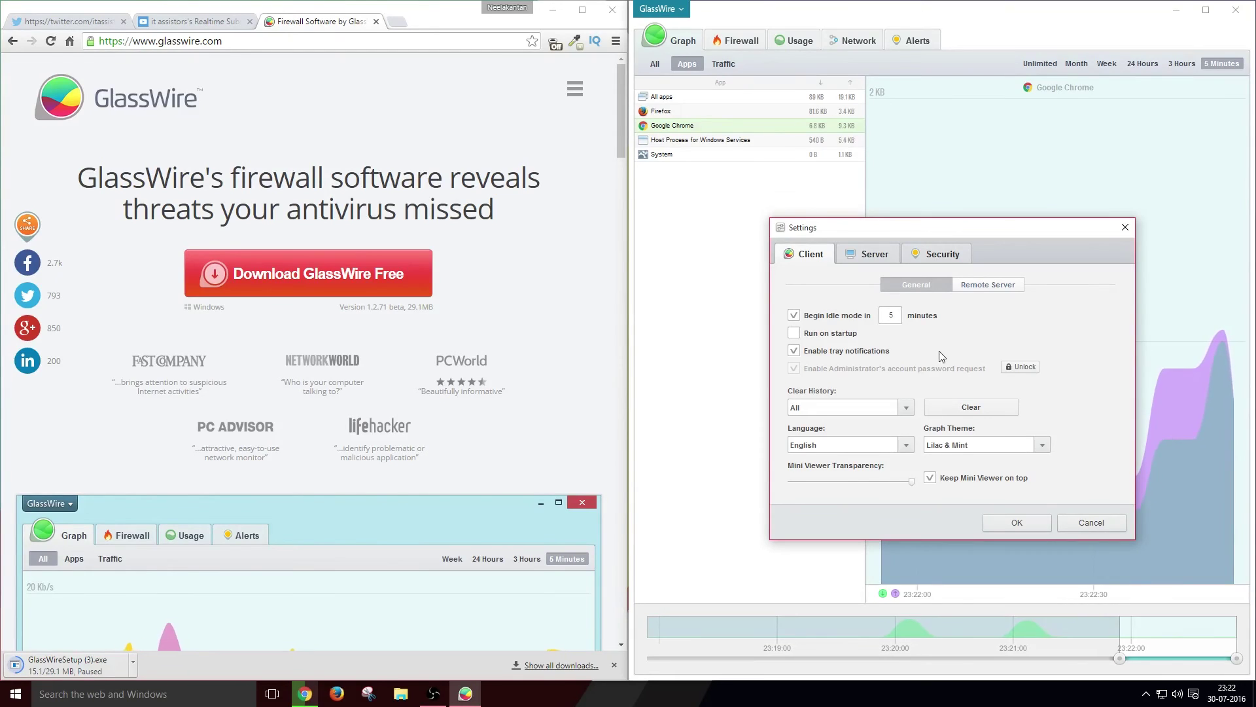
click(1018, 369)
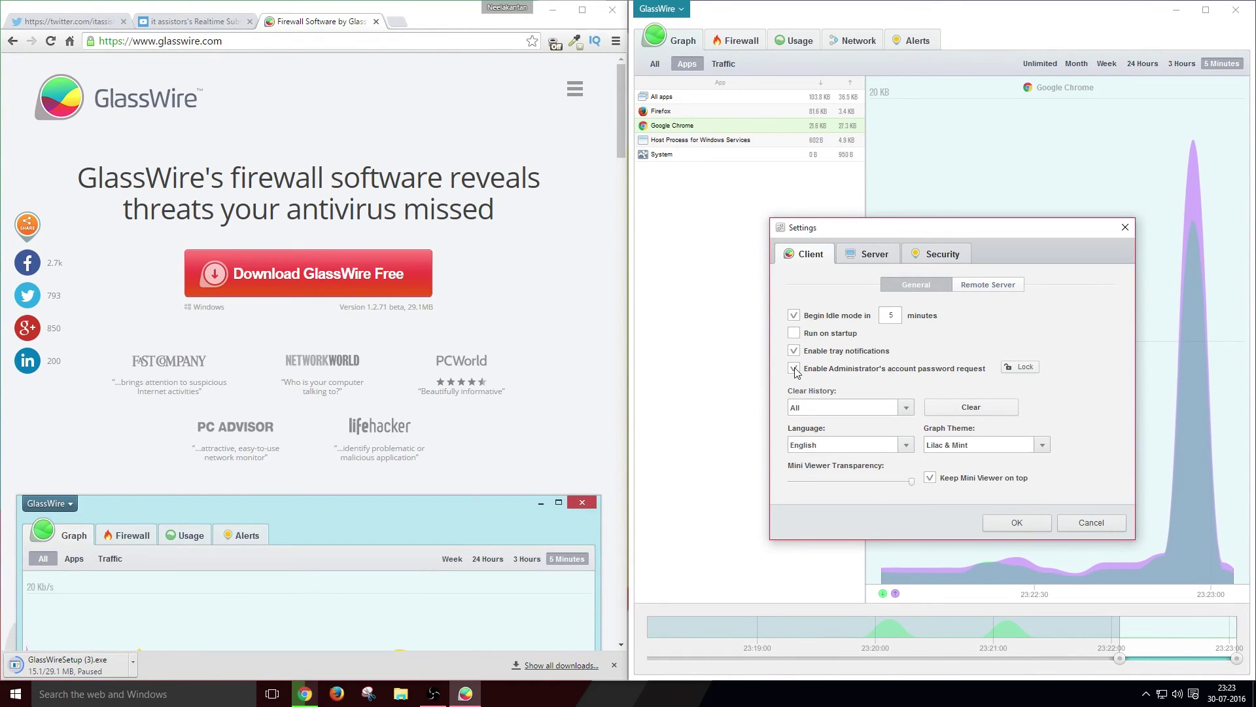
click(396, 22)
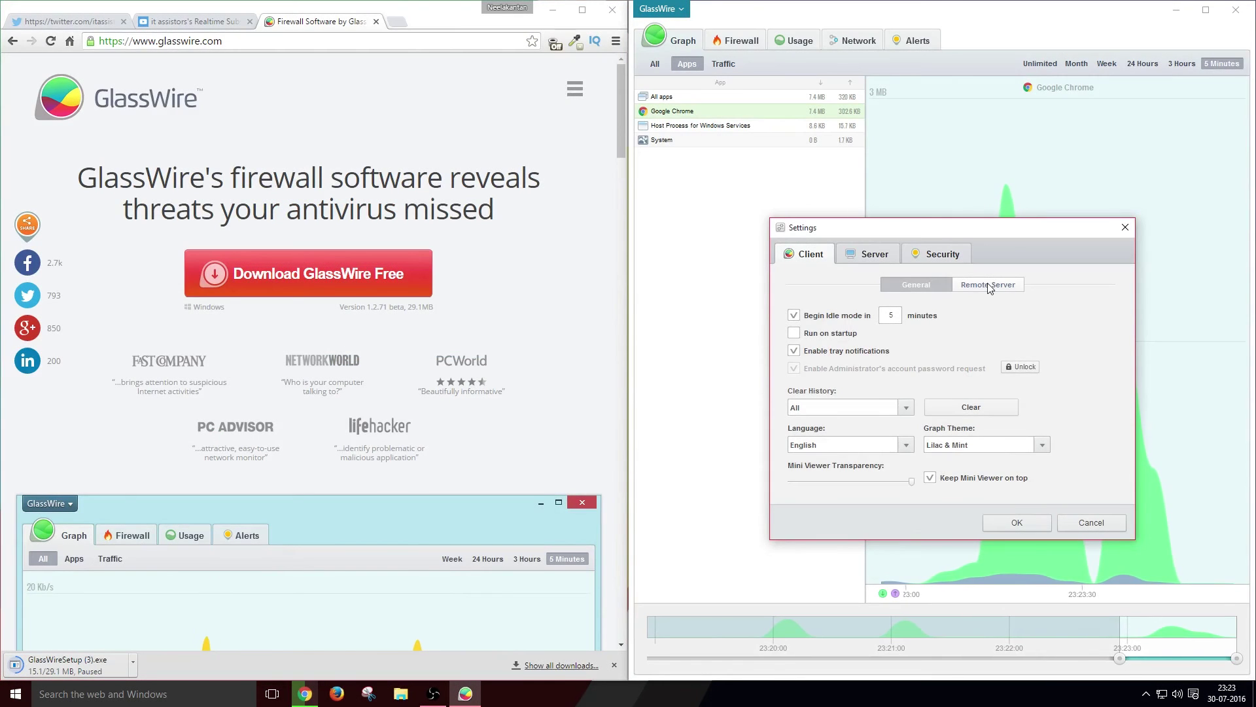
Add a remote server named new with IP address 31.170.165.247 and its password, enable its connection, and save the settings
click(988, 284)
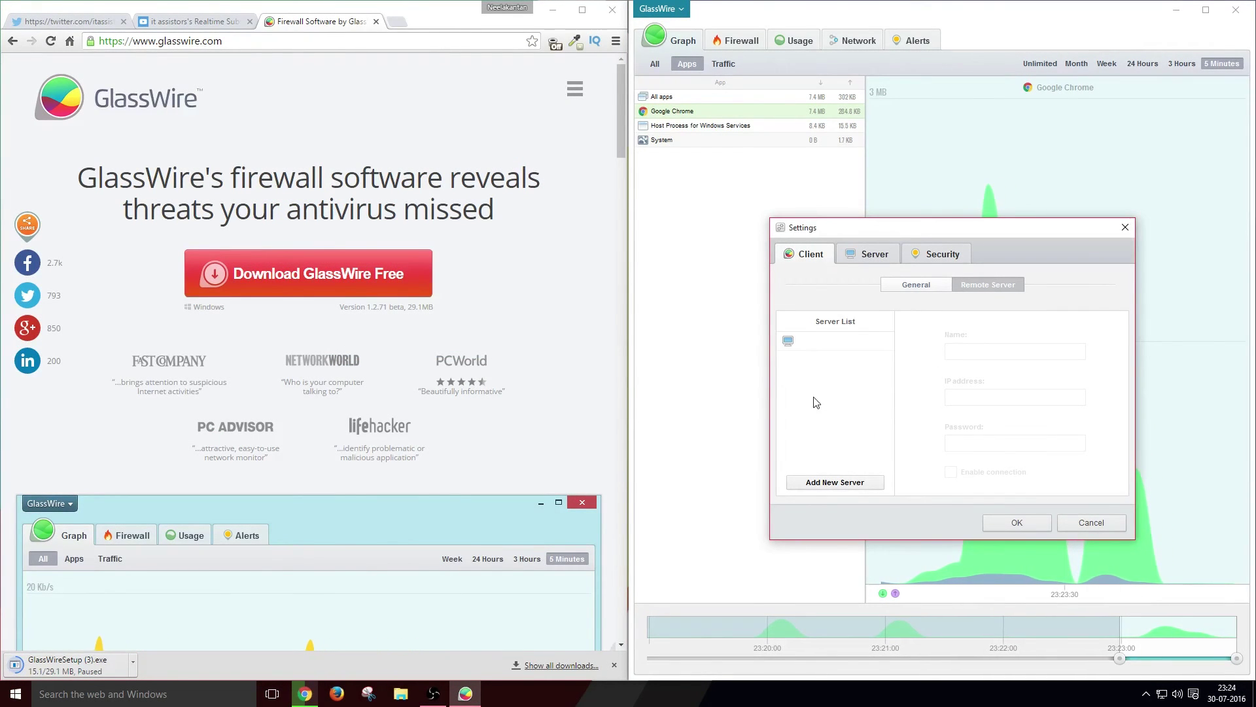
click(797, 346)
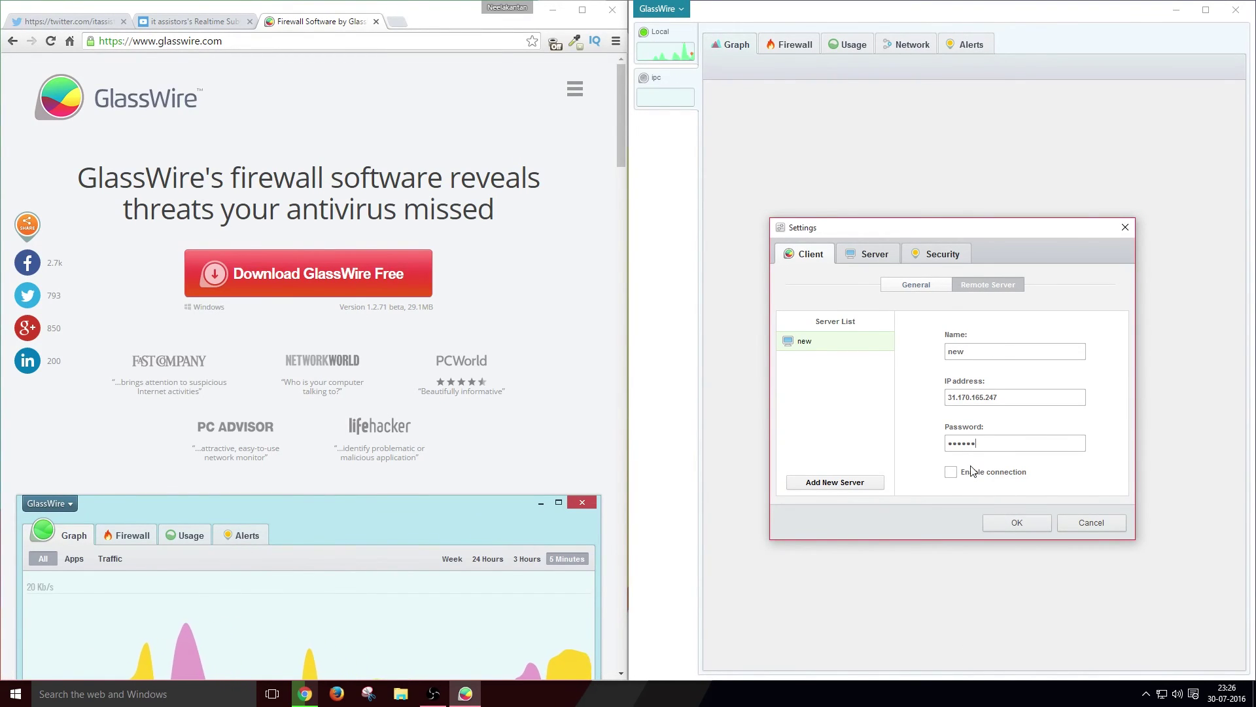
click(950, 471)
click(1016, 522)
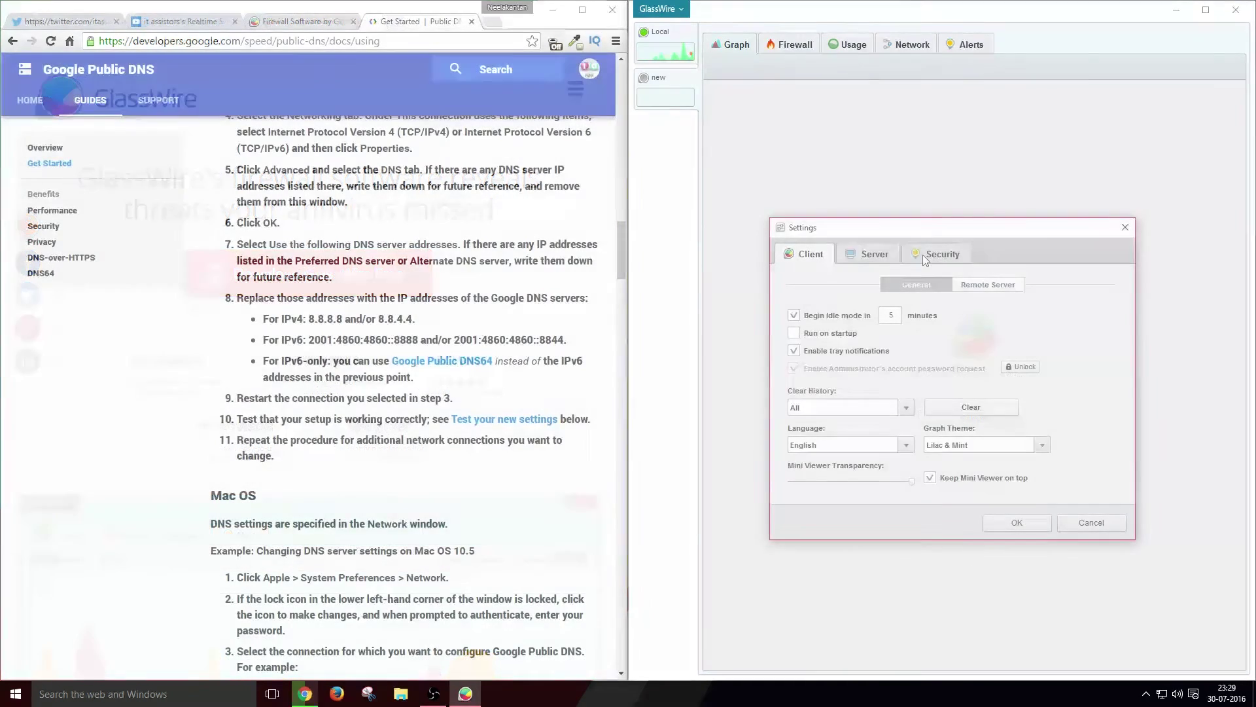
Review the server settings, comparing the general network ports and server info with the remote access options
click(889, 258)
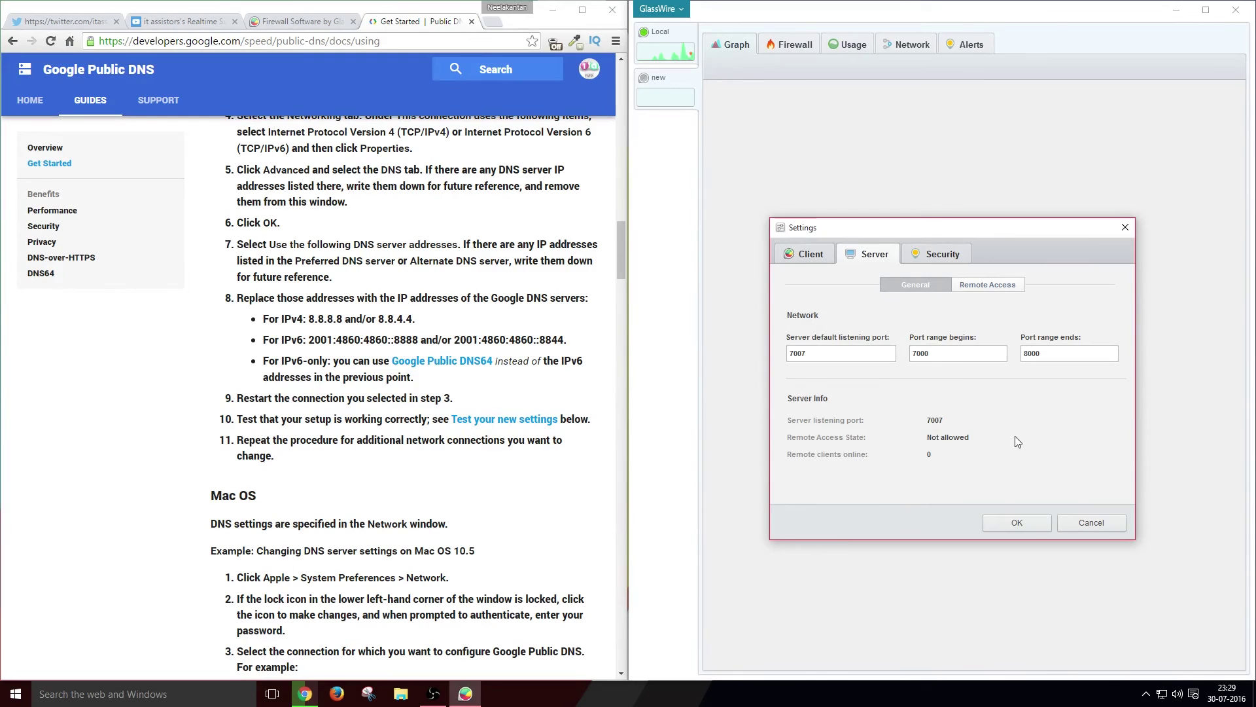
click(994, 287)
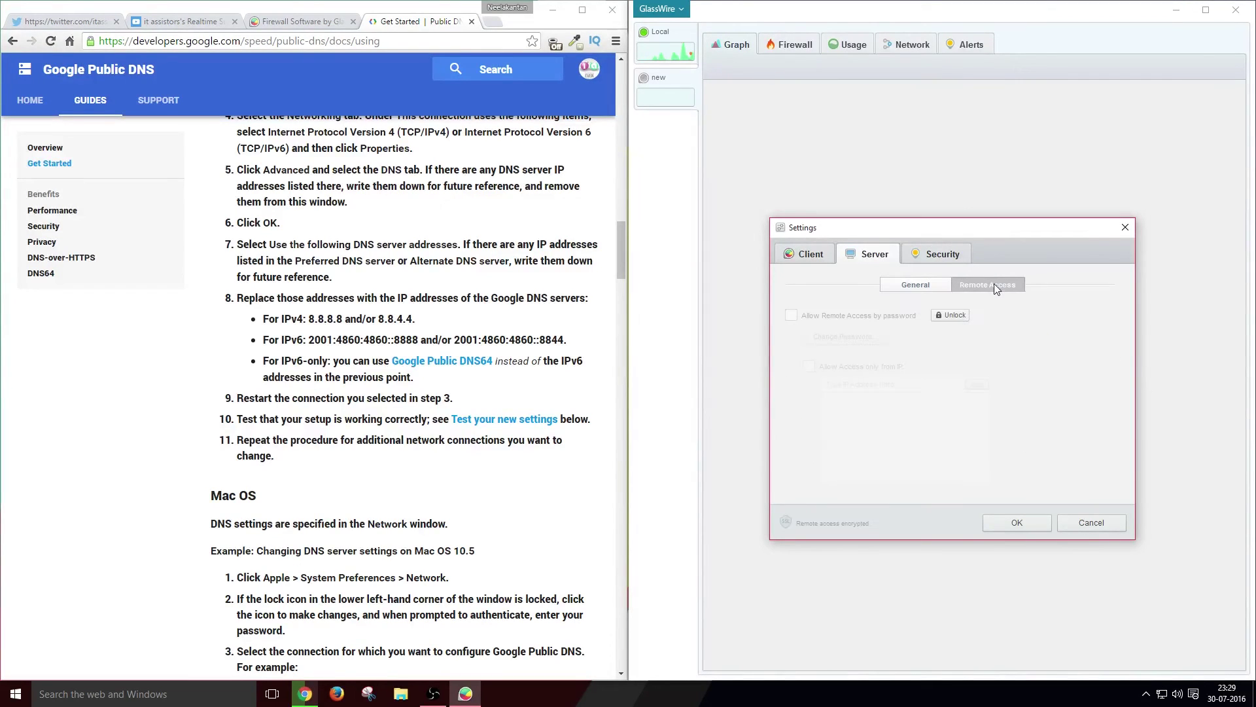
click(928, 287)
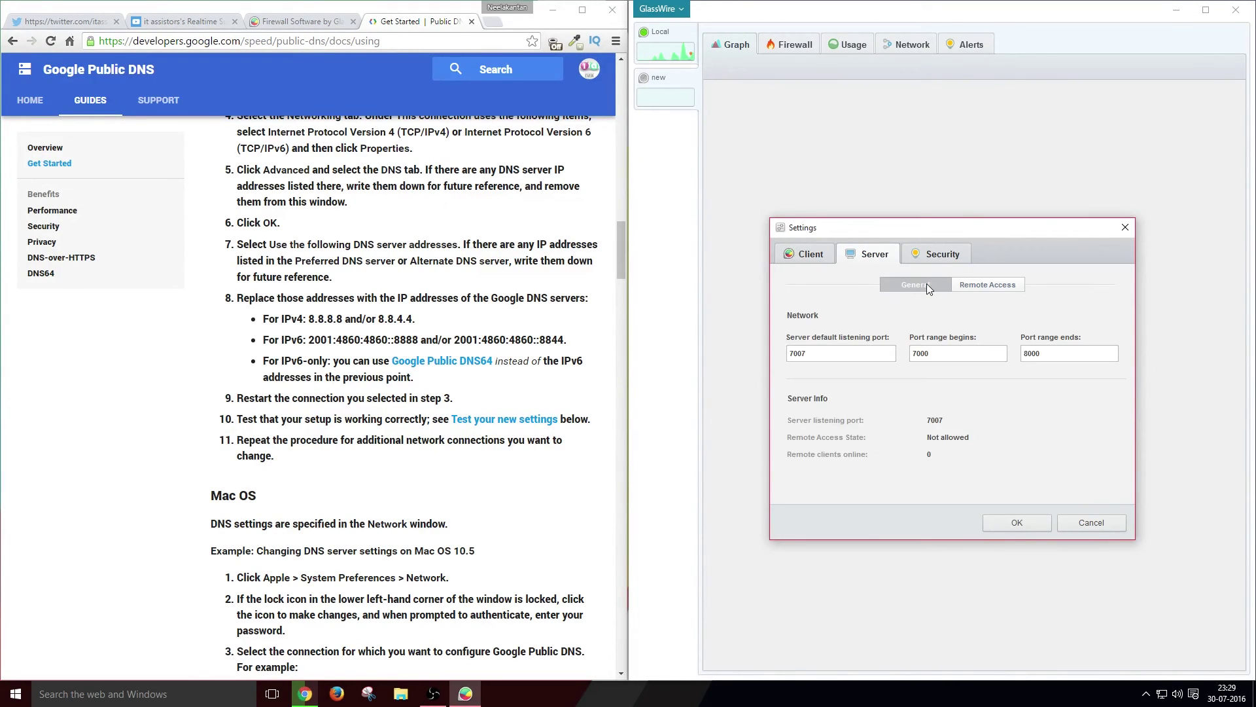
click(963, 288)
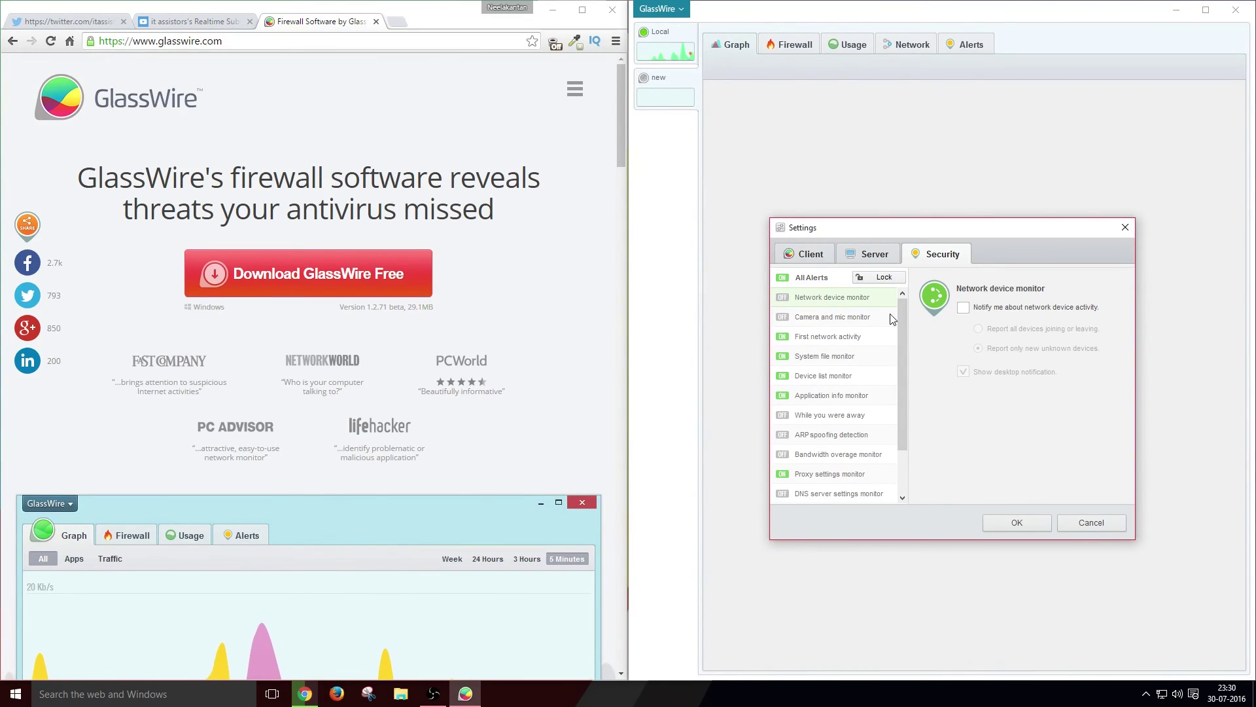
Enable network device monitor alerts that report all devices joining or leaving, and turn on notifications for the camera and mic monitor
click(962, 308)
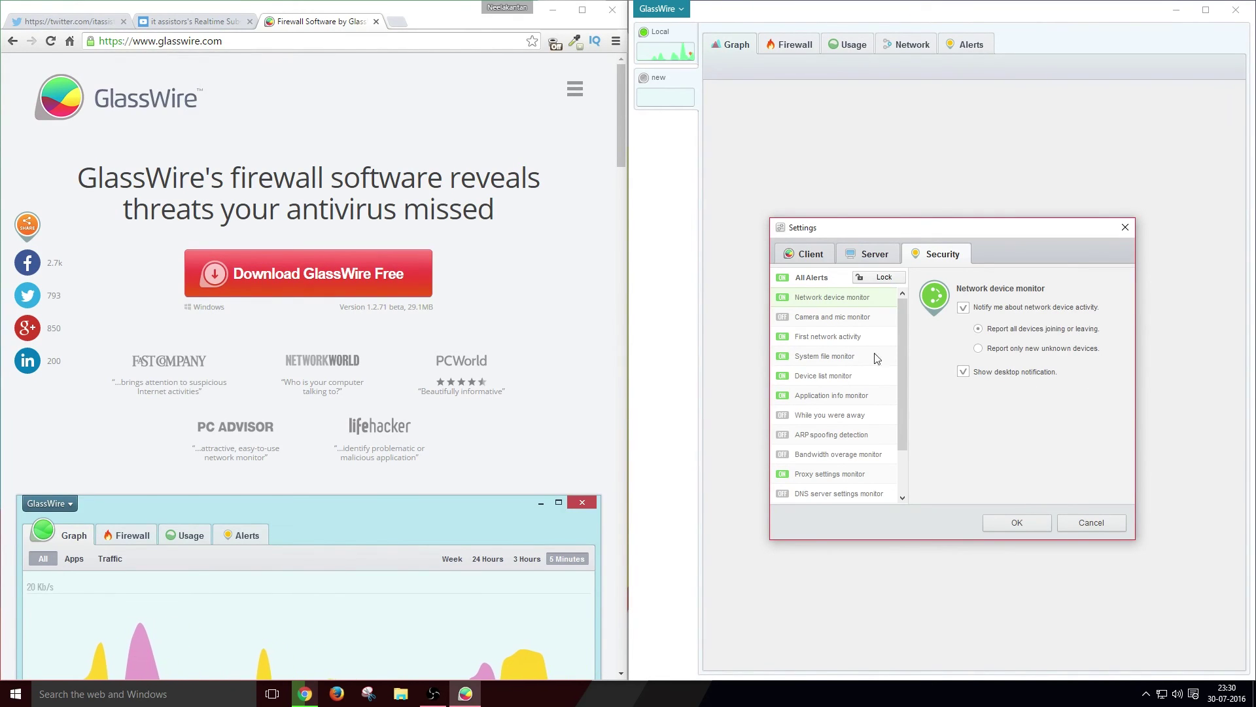
click(850, 319)
click(963, 312)
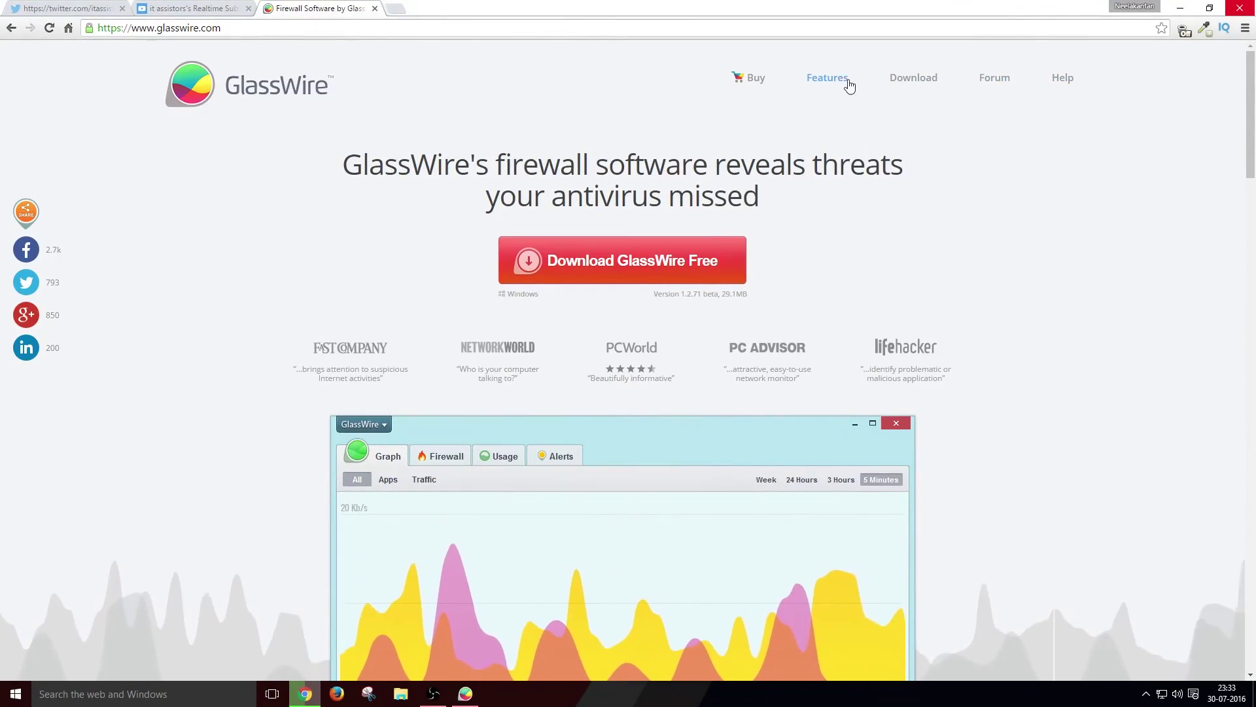
Show the GlassWire purchase page on the website and compare the Basic, Pro and Elite plans
click(749, 72)
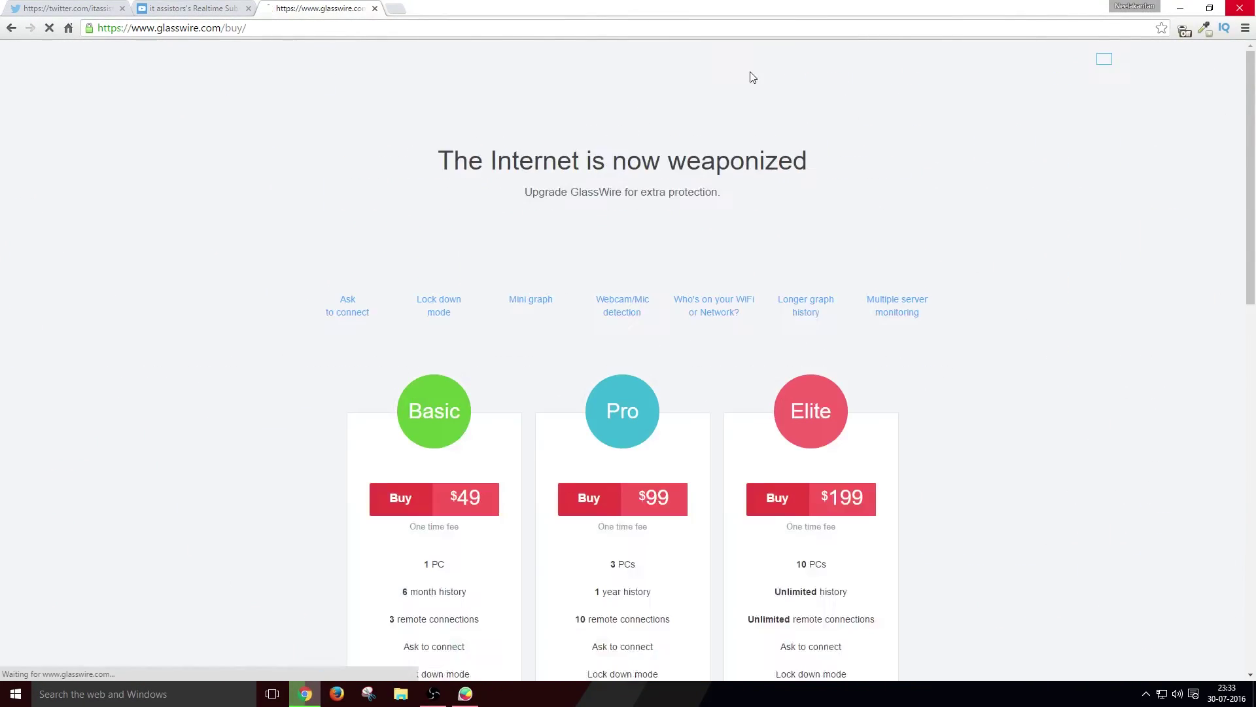
scroll(863, 389, down, 4)
scroll(972, 346, up, 2)
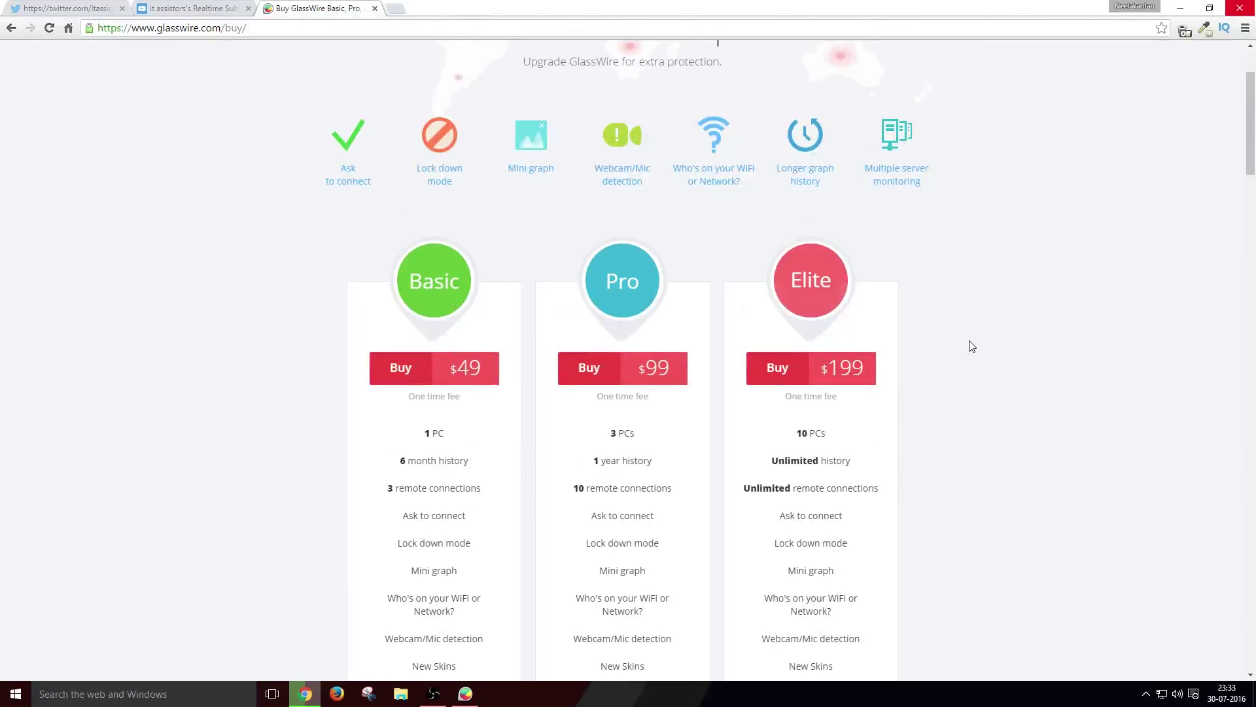
scroll(973, 346, down, 1)
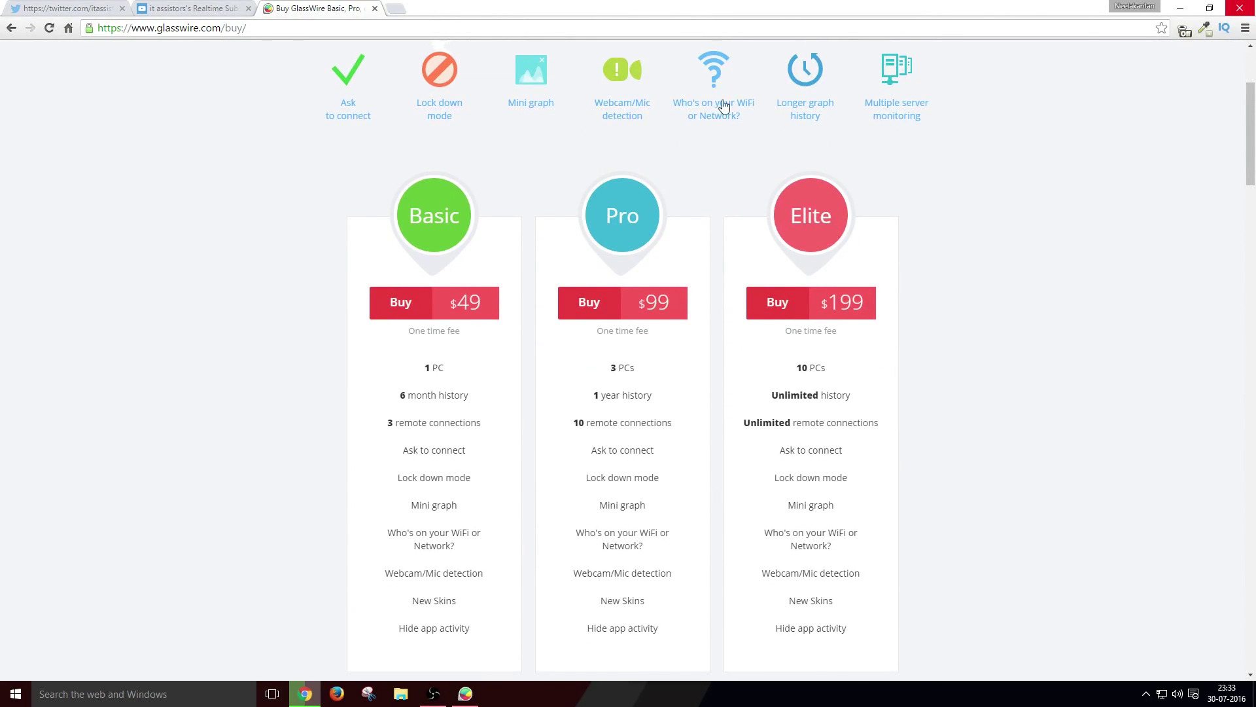